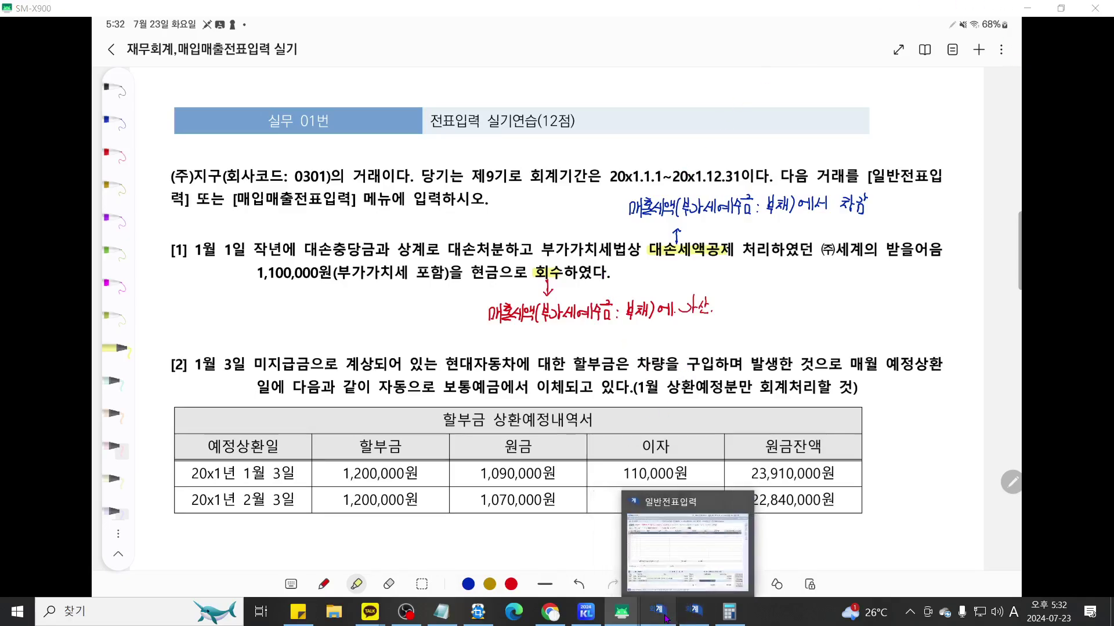
Step: Switch to 일반전표입력 (general voucher entry) in KcLep and set the voucher date to month 1, day 1
click(661, 611)
click(184, 86)
text(1)
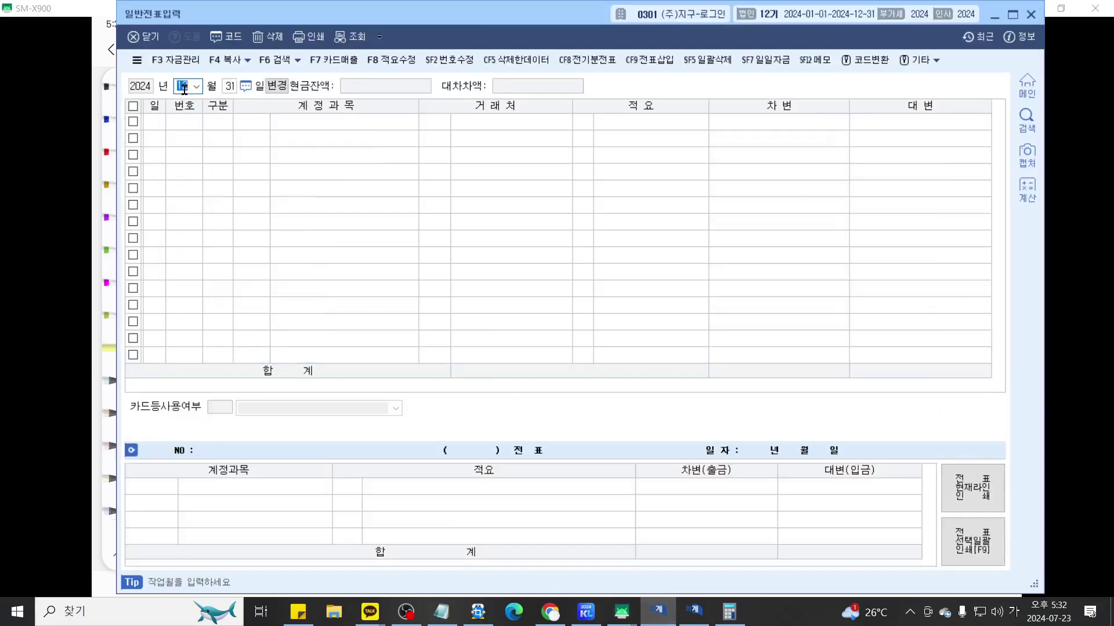
key(Return)
text(1)
key(Return)
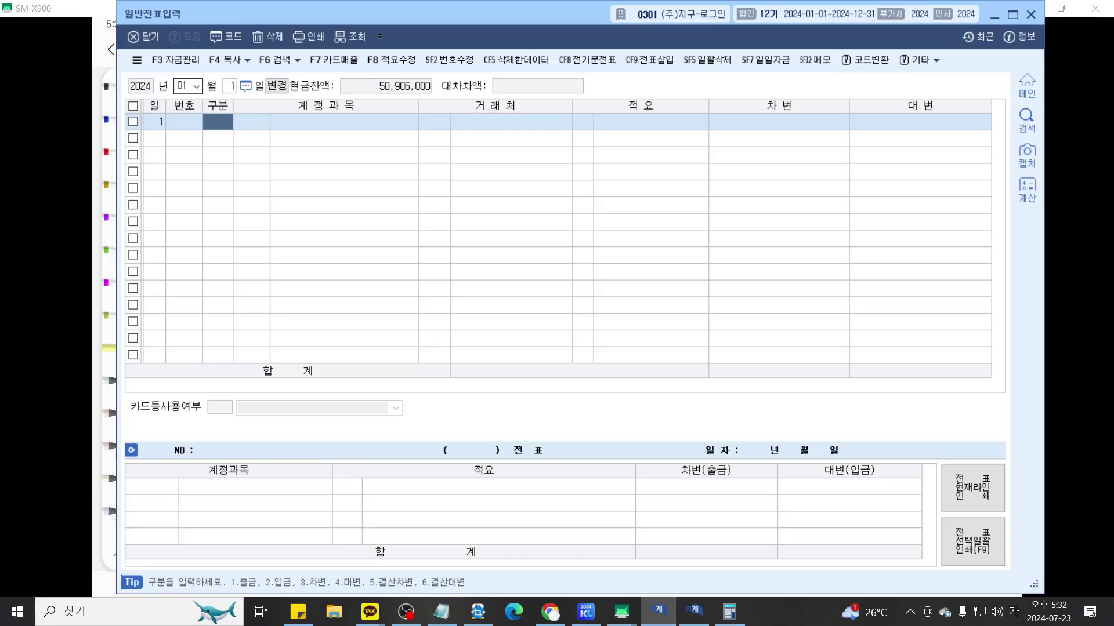
Step: Enter a debit line for account 101 현금 with an amount of 1,100,000
text(3)
key(Return)
text(101)
key(Return)
key(Return)
key(Return)
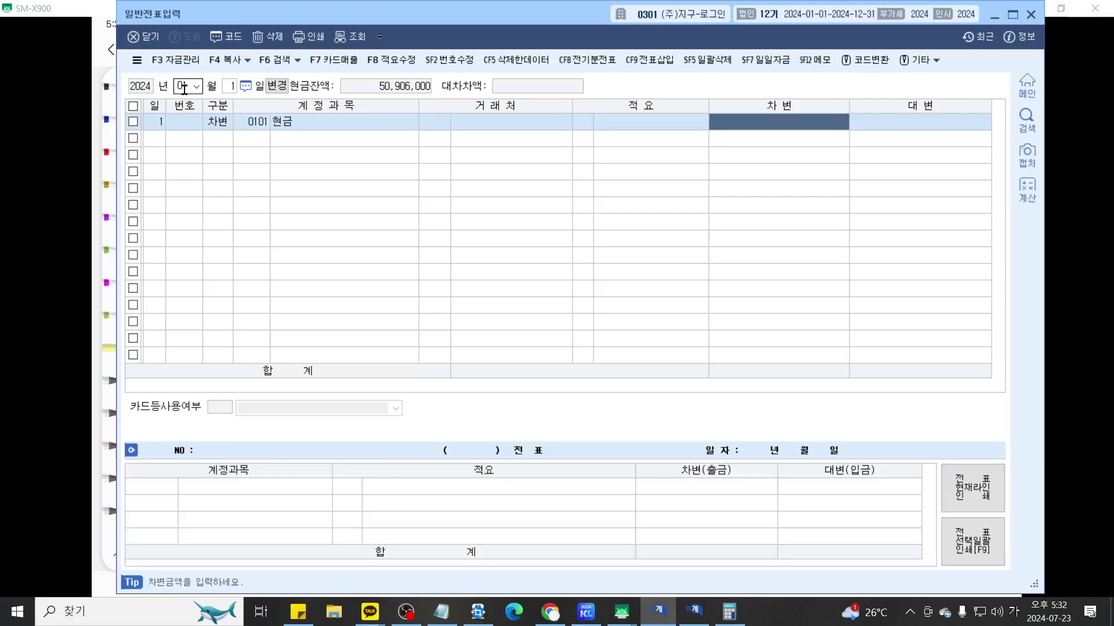
text(1100)
key(plus)
key(Return)
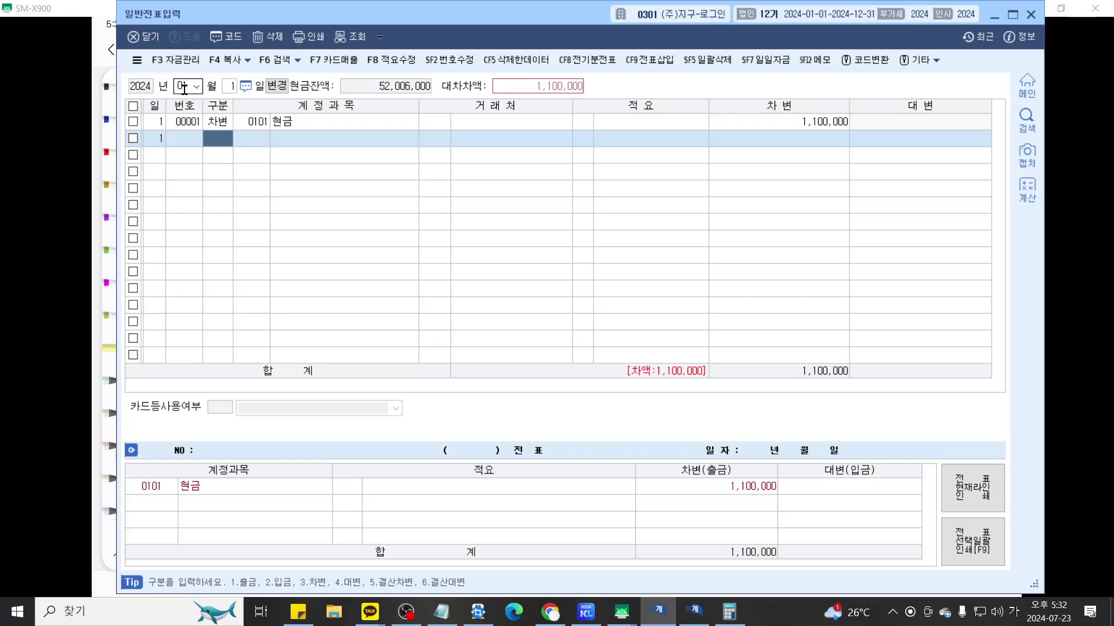
Step: Add a credit line for account 255 부가세예수금 with an amount of 100,000
text(4)
key(Return)
text(255)
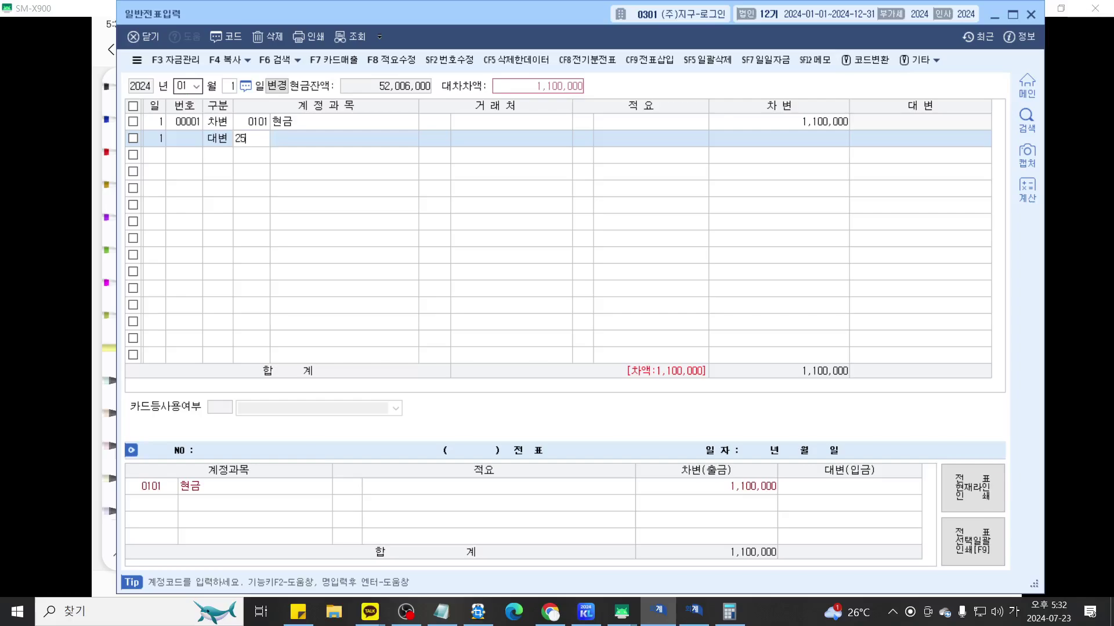
key(Return)
key(Return)
key(Return)
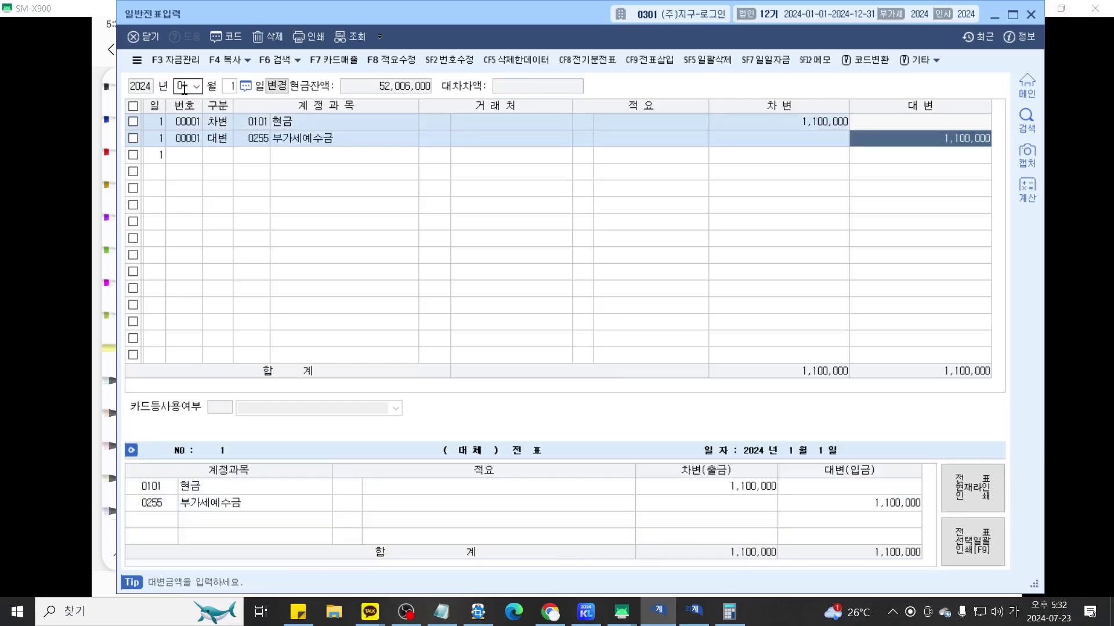
text(100000)
key(Return)
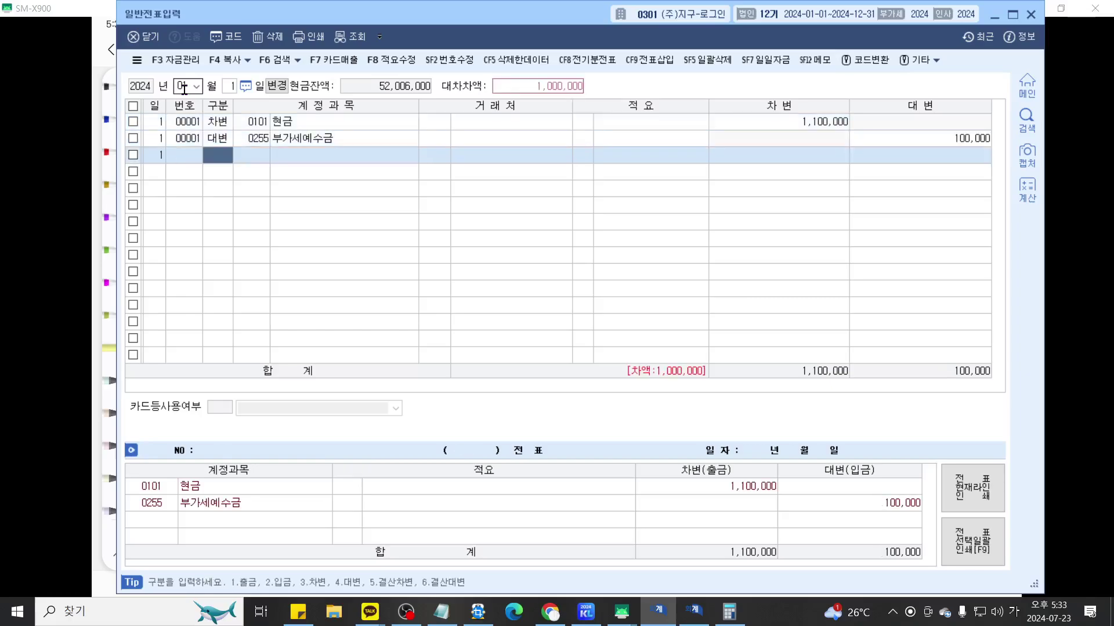
Step: Add a credit line for account 111 대손충당금 with 1,000,000 and leave the zoomed annotation view
text(4)
key(Return)
text(111)
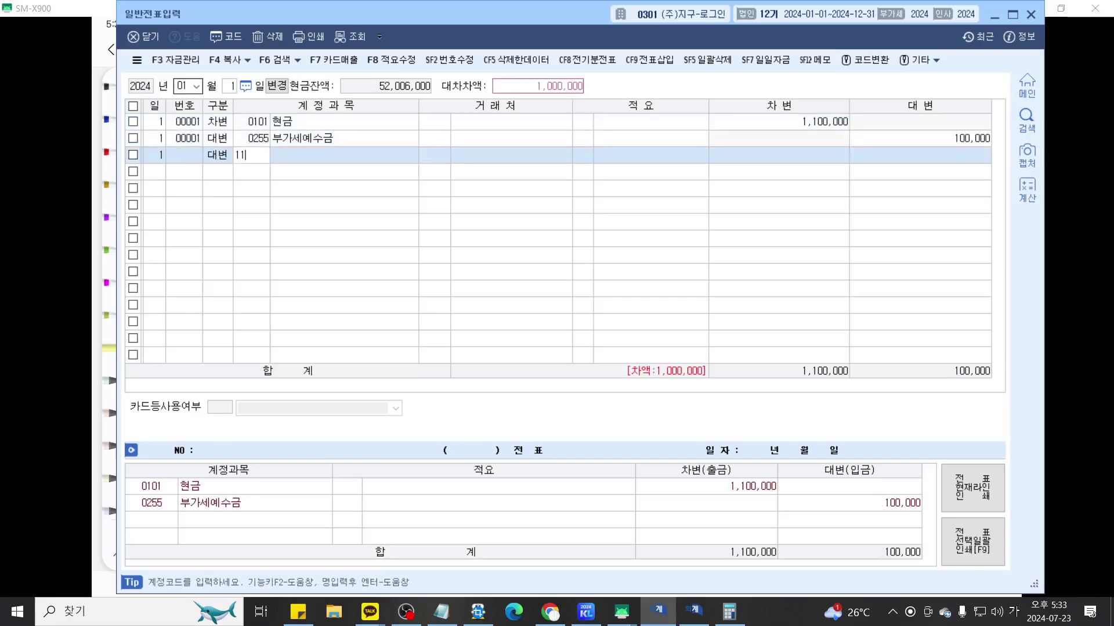
key(Return)
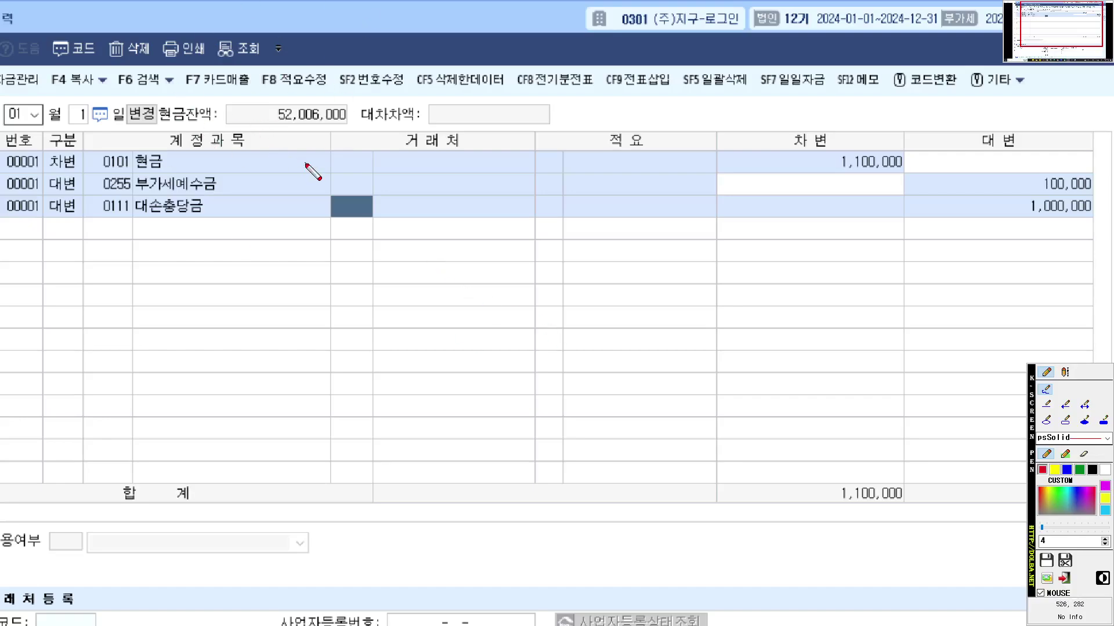
key(Escape)
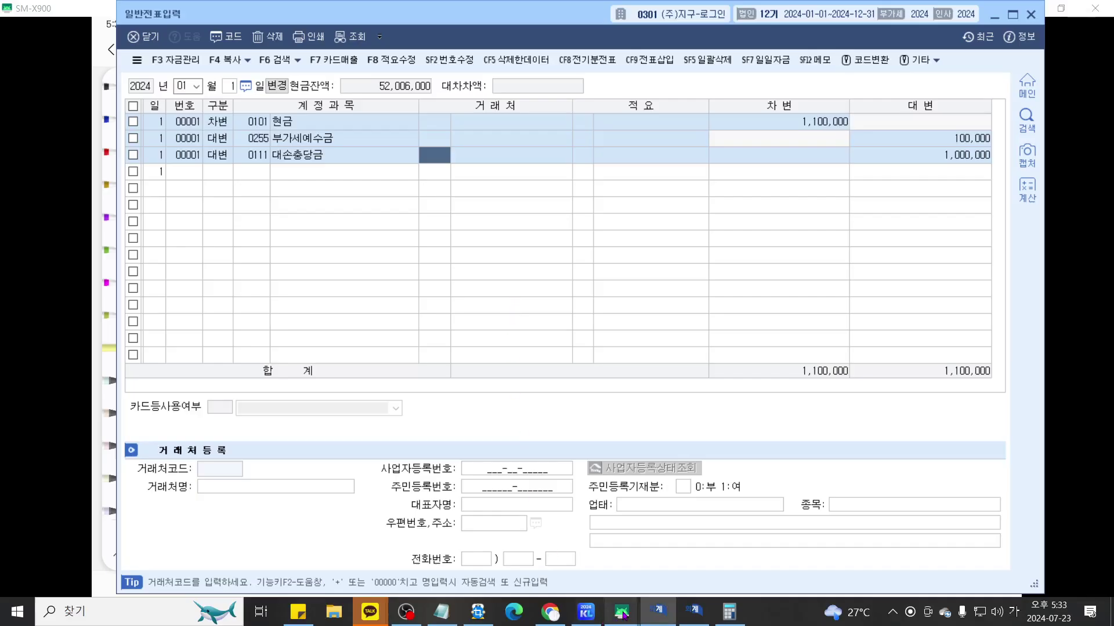
Step: Switch to the tablet's problem sheet and read problem [2] on the 1월 3일 car instalment payment
mouse_move(621, 612)
click(669, 591)
scroll(678, 509, down, 5)
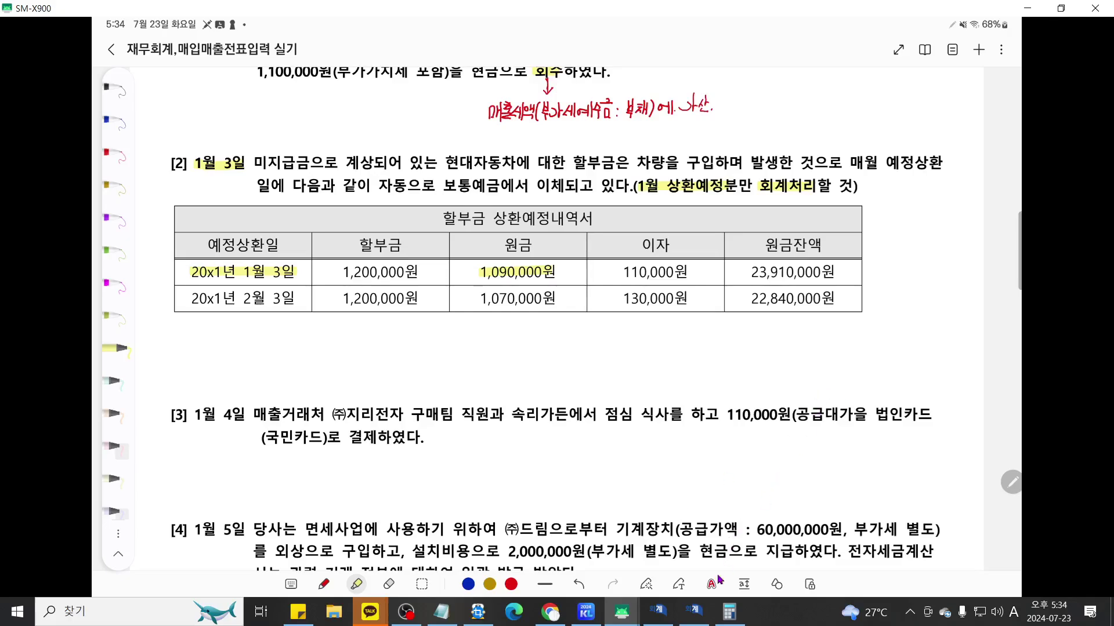
Step: Return to 일반전표입력 and load the voucher for day 3 of month 1
click(695, 611)
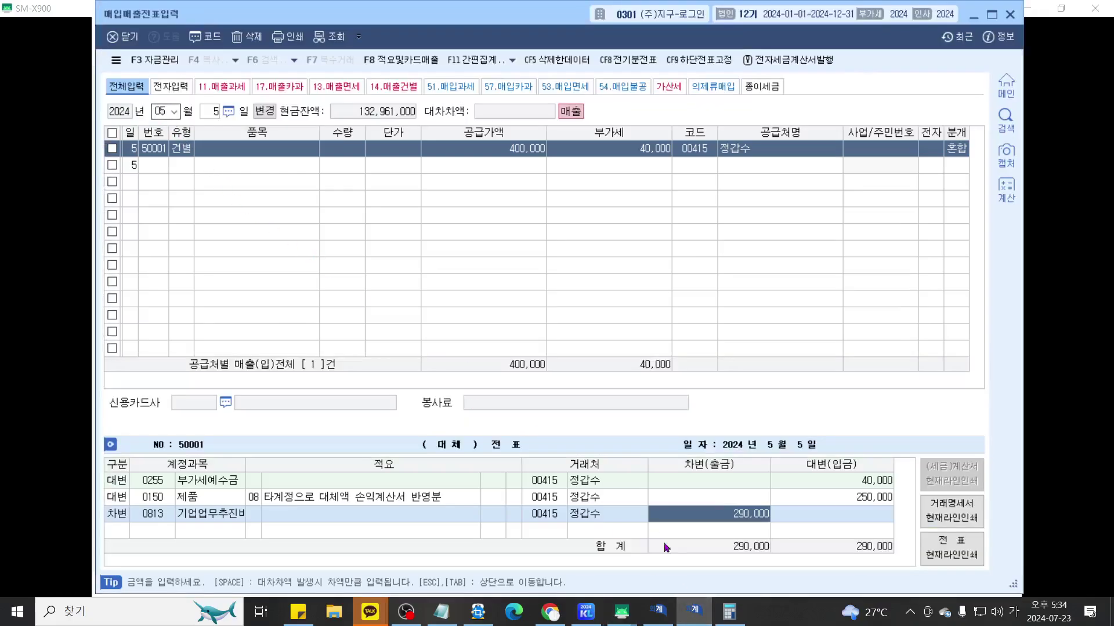
key(alt+Tab)
text(3)
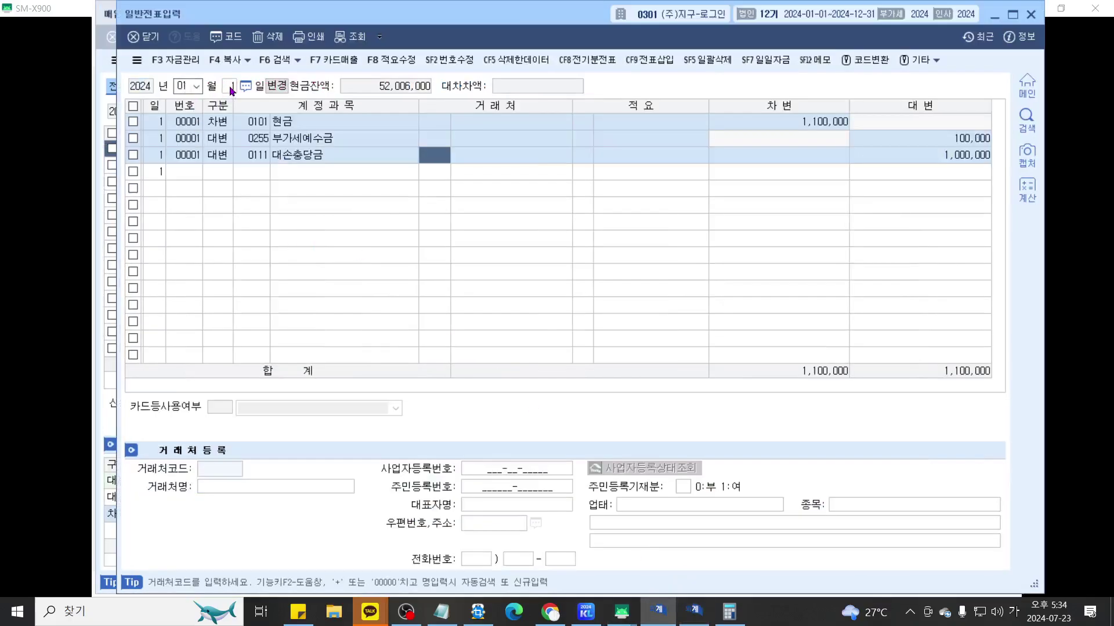
key(Return)
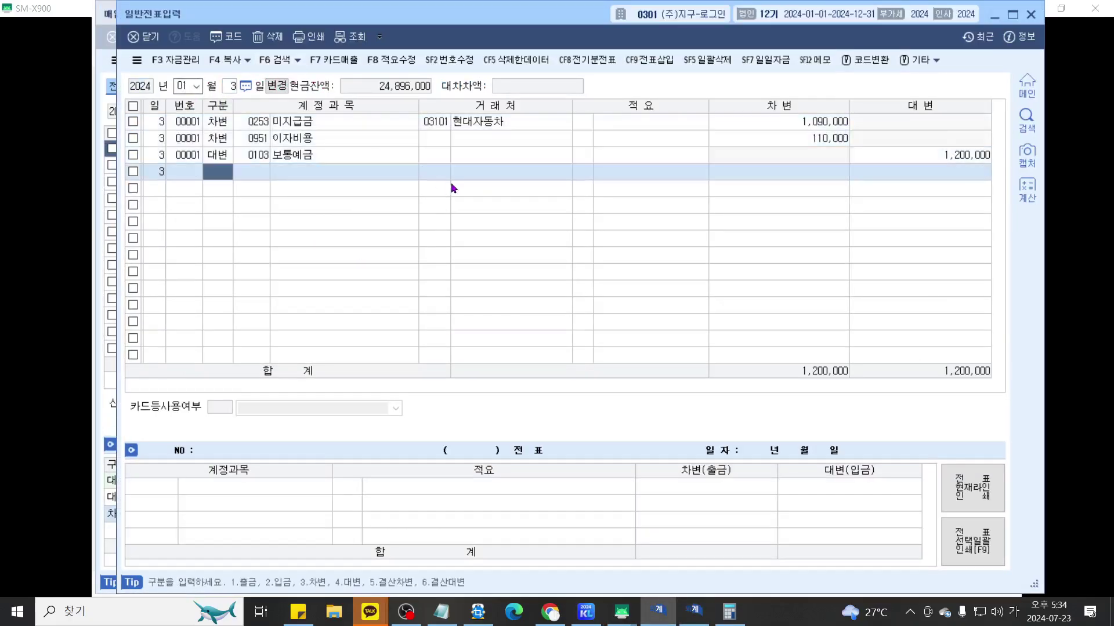
Step: Zoom in on the voucher lines, underline the 미지급금 line for 현대자동차 in red, and exit the annotation view
key(ctrl+F1)
scroll(454, 181, up, 3)
drag(445, 191, 433, 238)
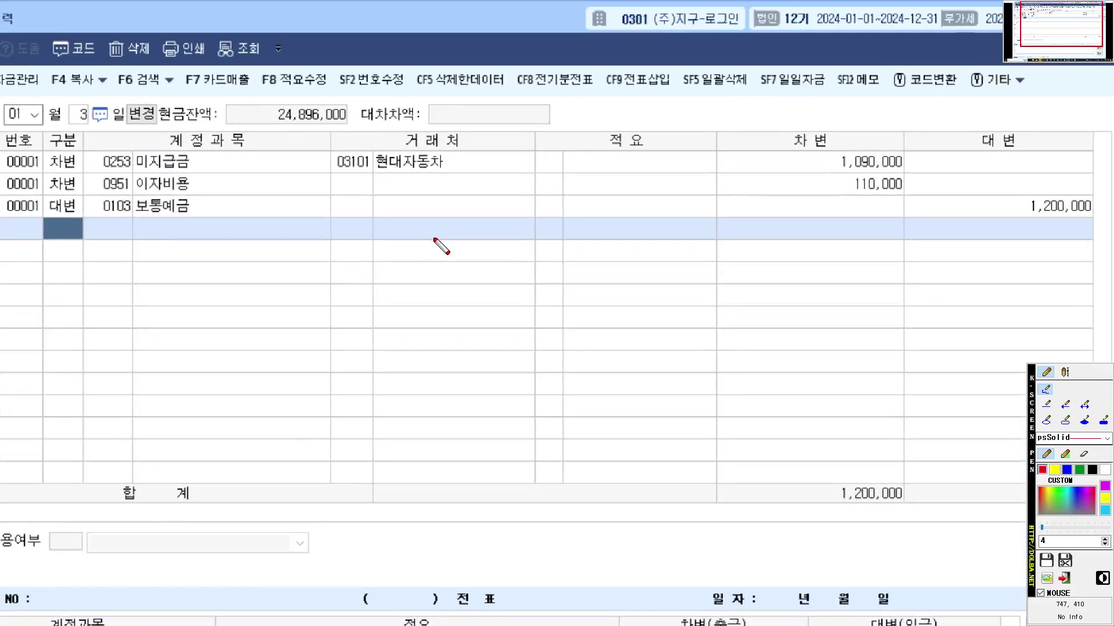
drag(52, 169, 928, 170)
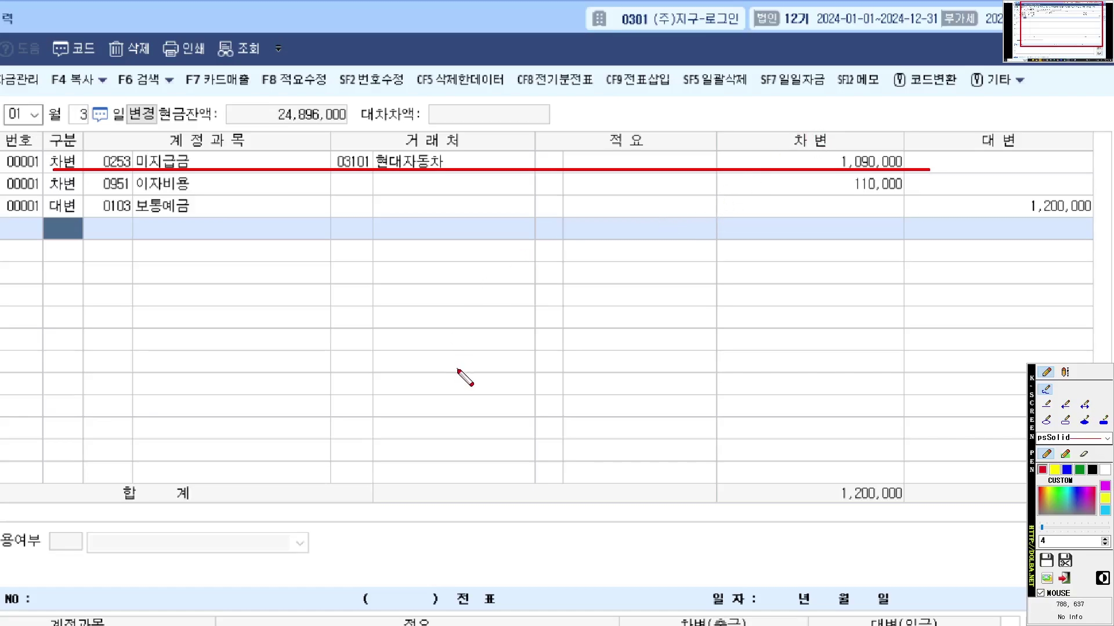
key(Escape)
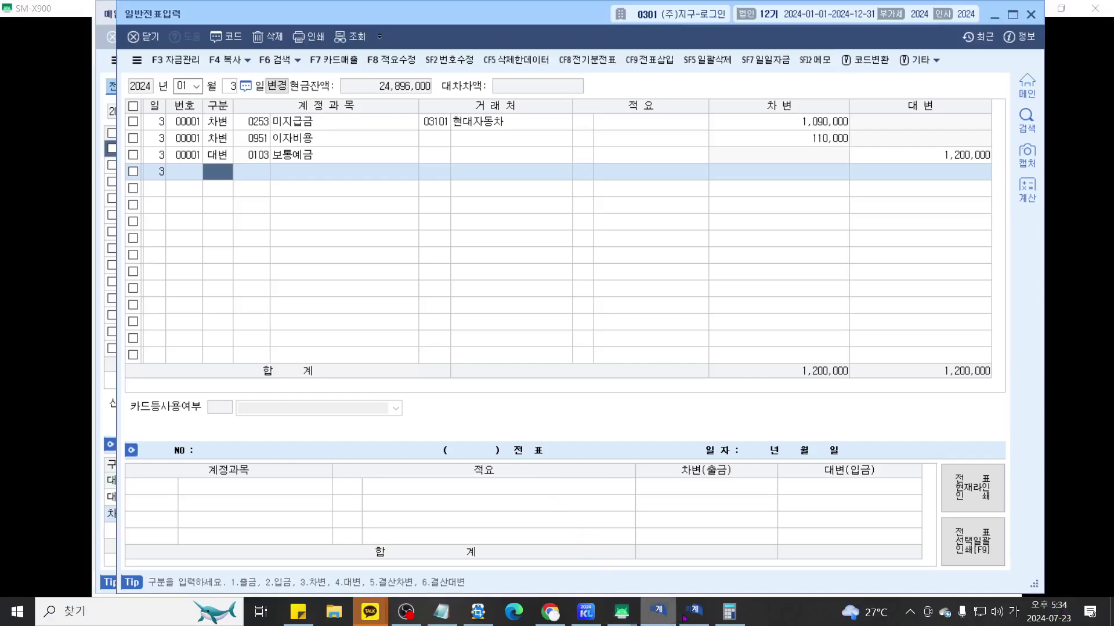
Step: Bring problem [3] into view on the tablet's problem sheet and open 부가가치세신고서 from KcLep's VAT section
click(651, 609)
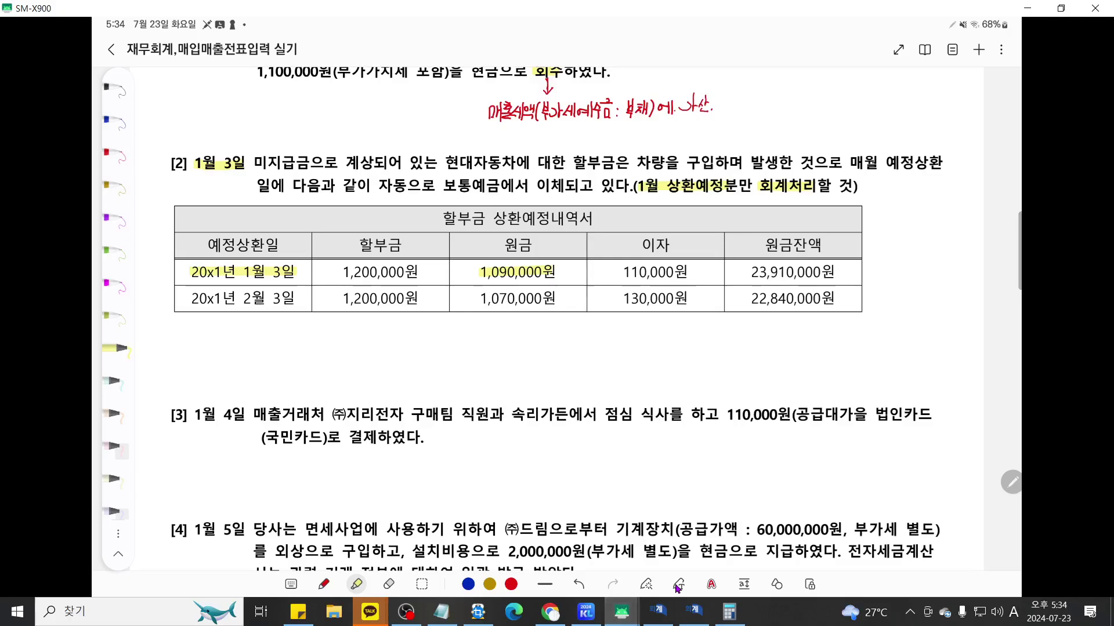
scroll(678, 589, down, 3)
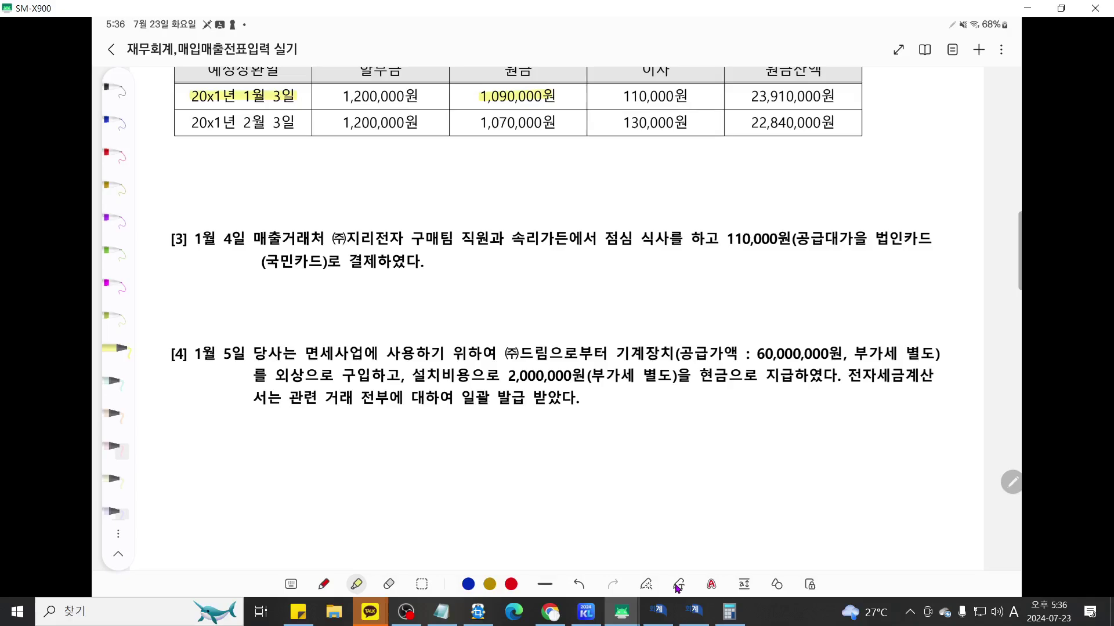
click(586, 612)
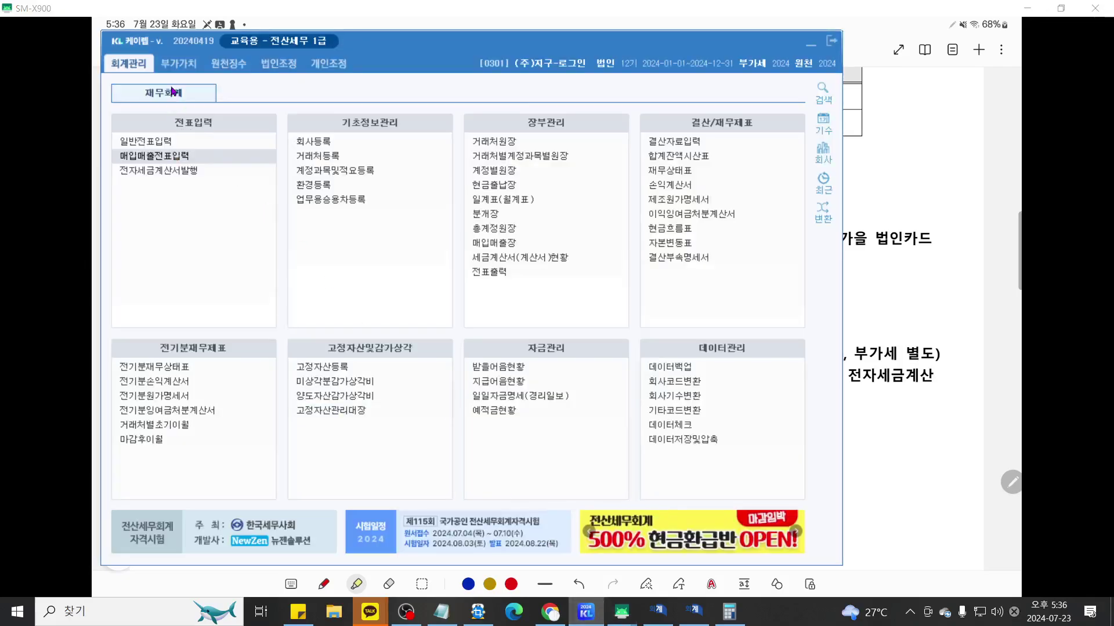
click(178, 63)
click(139, 141)
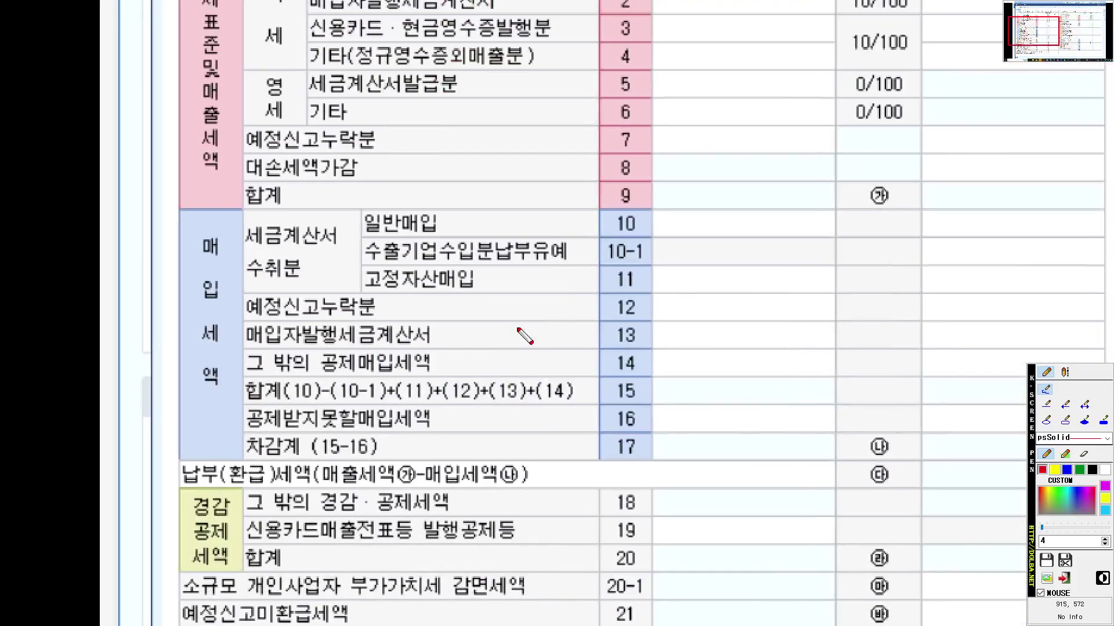
Step: Outline 매입세액 and 세금계산서 수취분 in red, underline 그 밖의 공제매입세액 in green, and close the VAT return
mouse_move(225, 400)
mouse_down()
mouse_move(195, 237)
mouse_move(235, 330)
mouse_move(225, 406)
mouse_up()
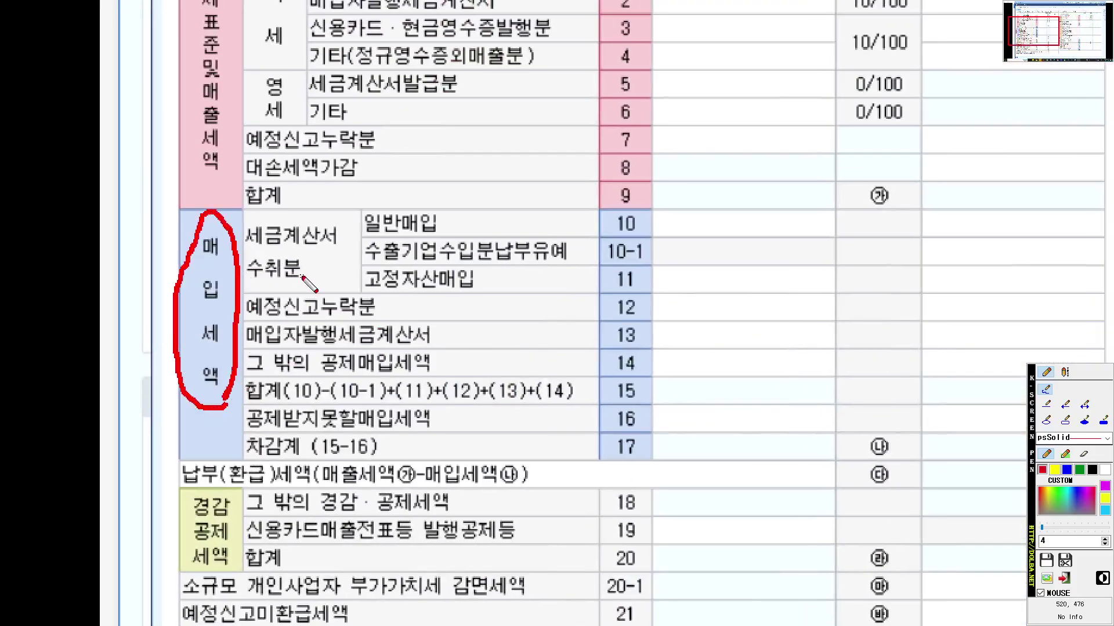
mouse_move(336, 287)
mouse_down()
mouse_move(245, 290)
mouse_move(238, 213)
mouse_move(357, 212)
mouse_move(338, 293)
mouse_up()
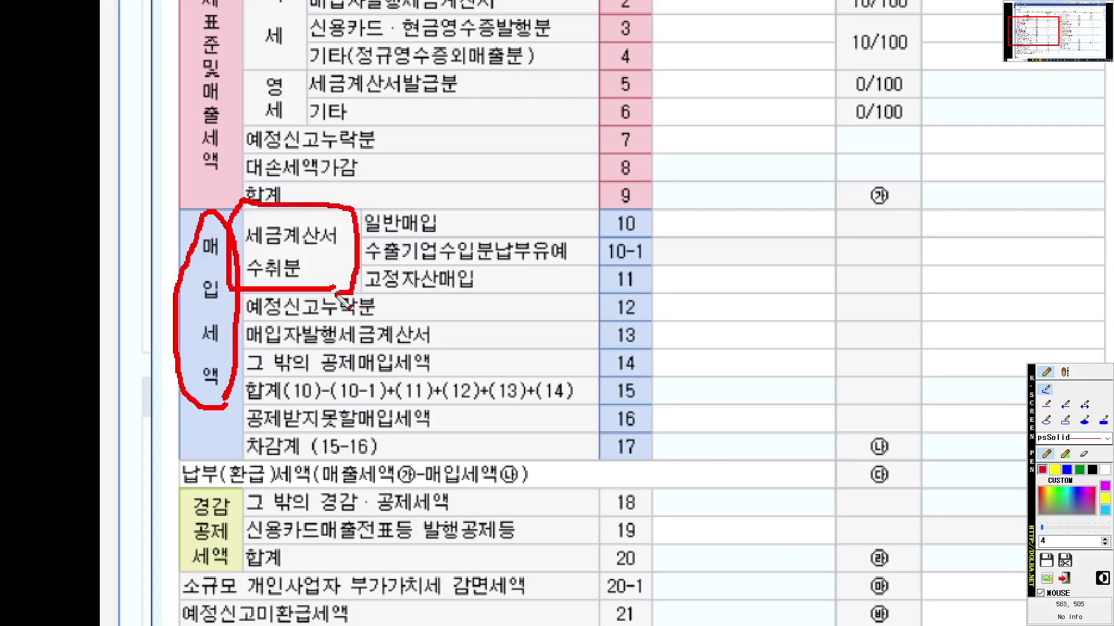
click(1079, 470)
drag(246, 372, 365, 372)
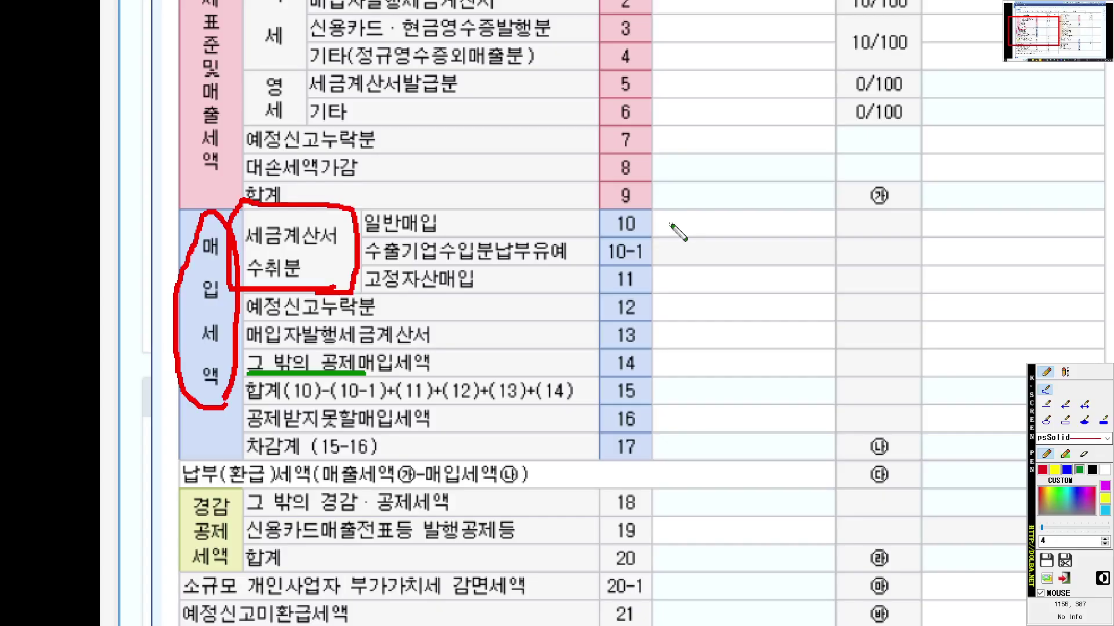
key(Escape)
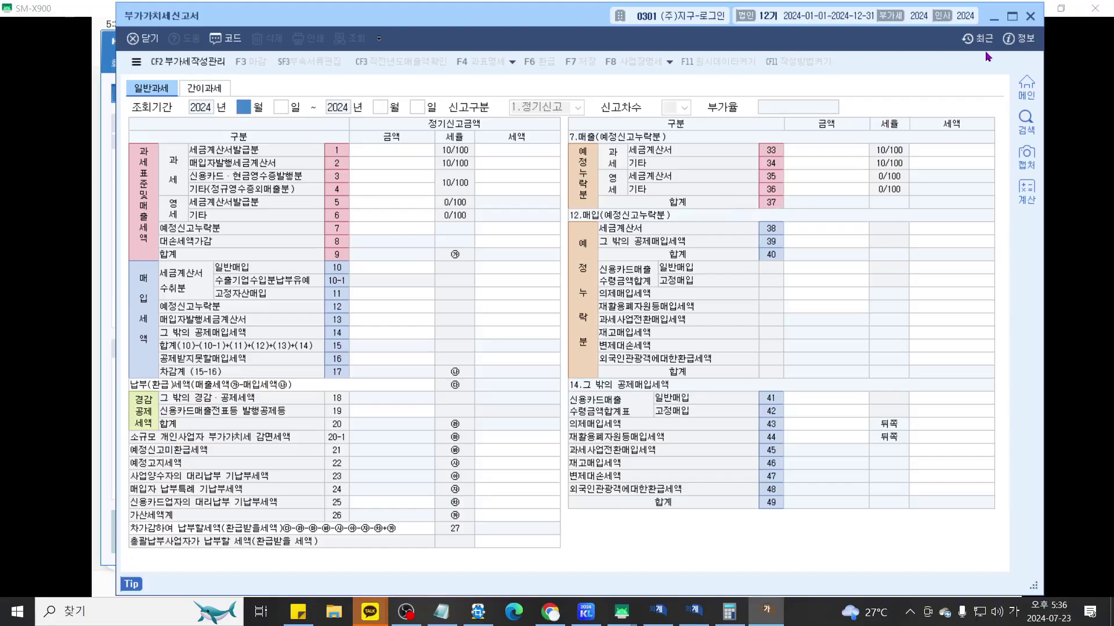
click(1030, 16)
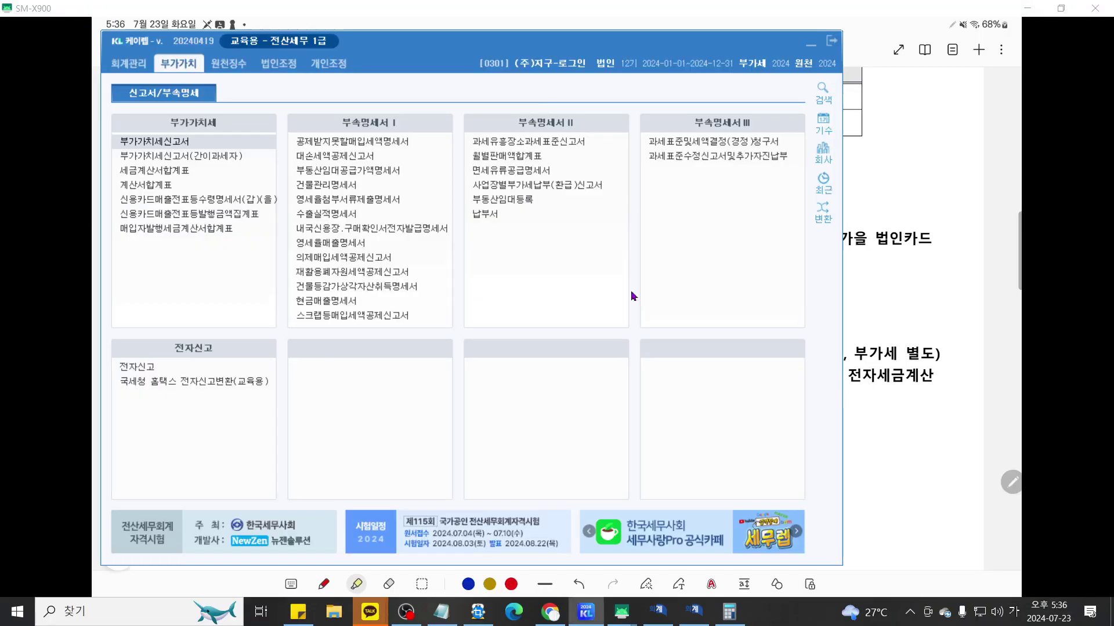
Step: Load the voucher for day 4 of month 1 in 일반전표입력 and examine its lines up close
click(693, 612)
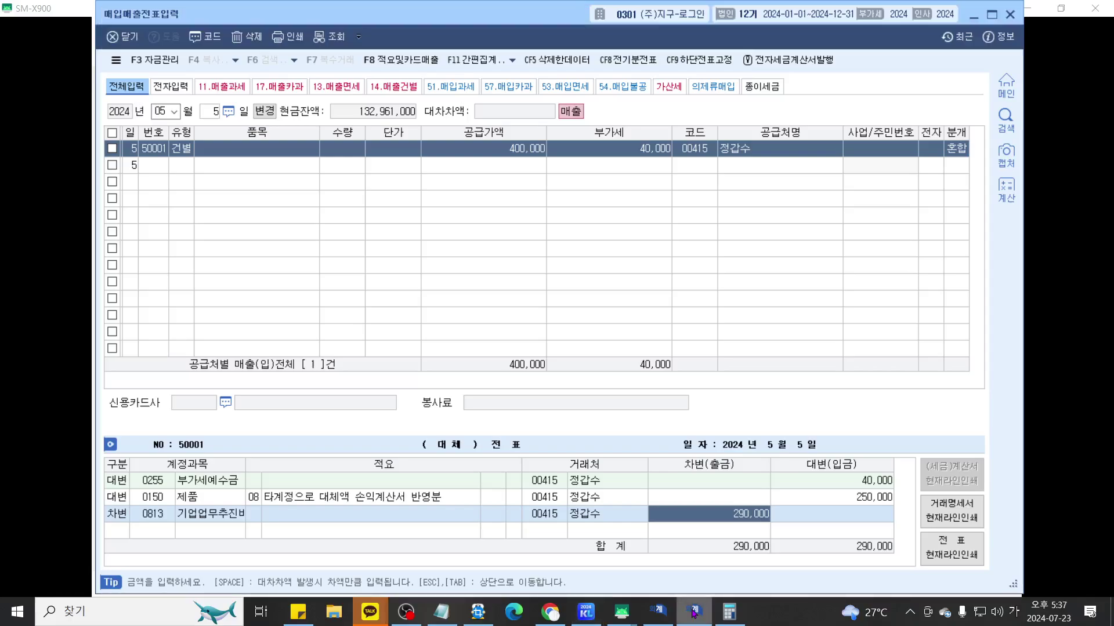
click(658, 612)
click(230, 91)
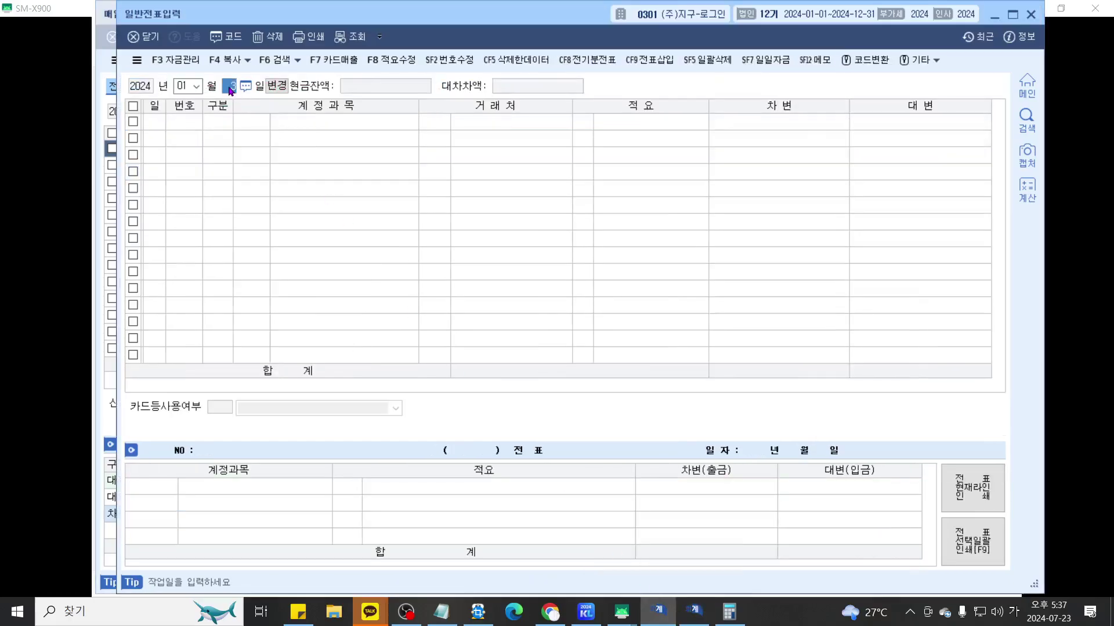
text(4)
key(Return)
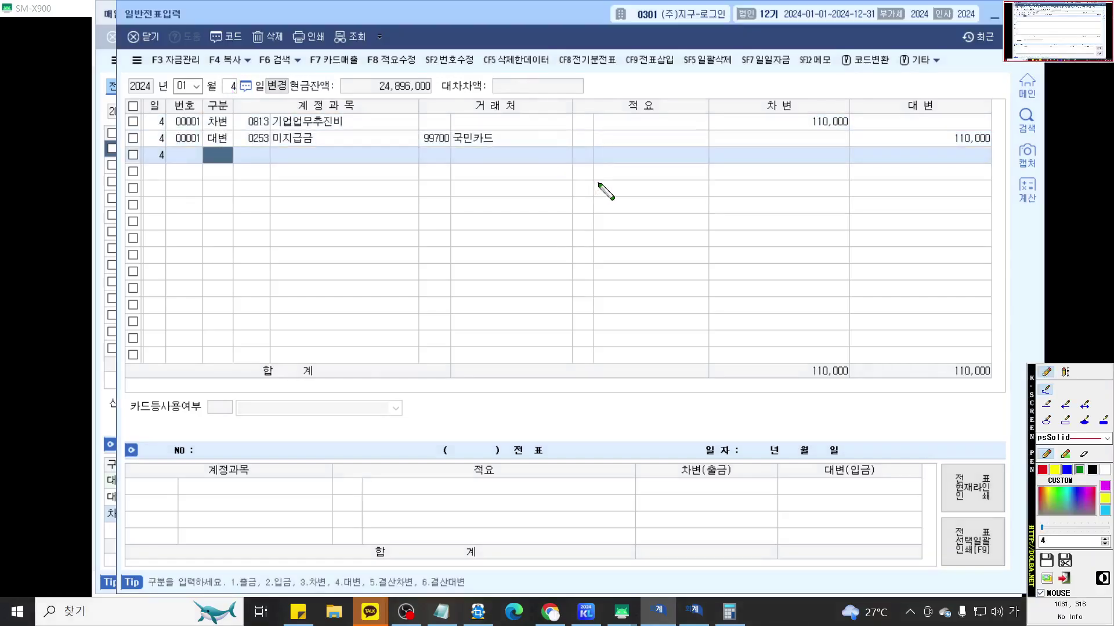
scroll(598, 190, up, 2)
scroll(590, 216, up, 2)
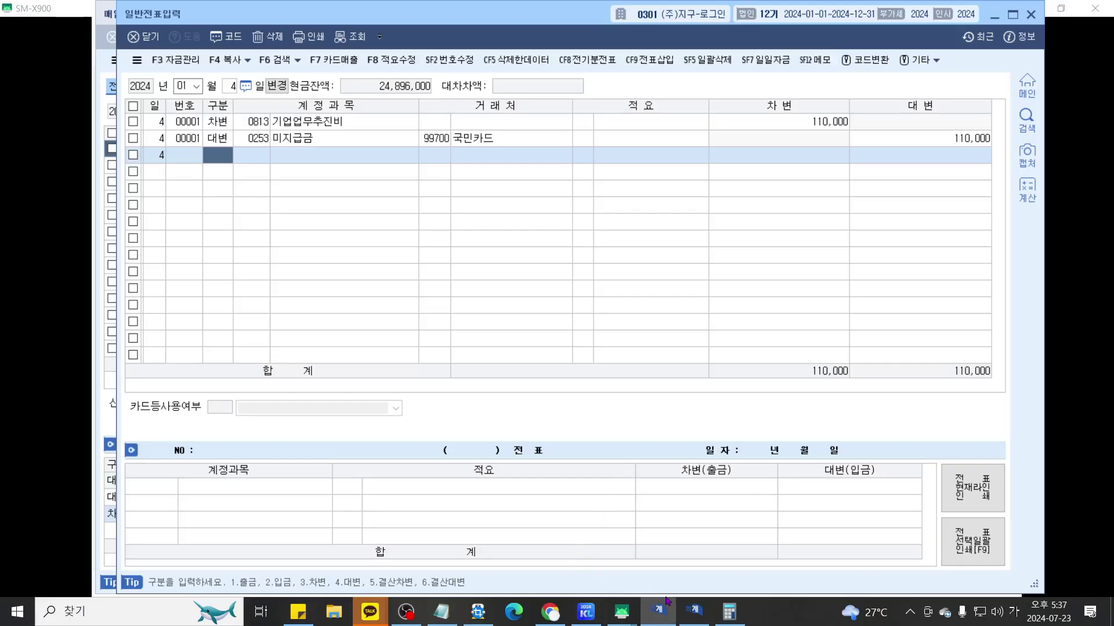
Step: Switch to the tablet's problem sheet and read problem [4] on the 1월 5일 machinery purchase
click(621, 611)
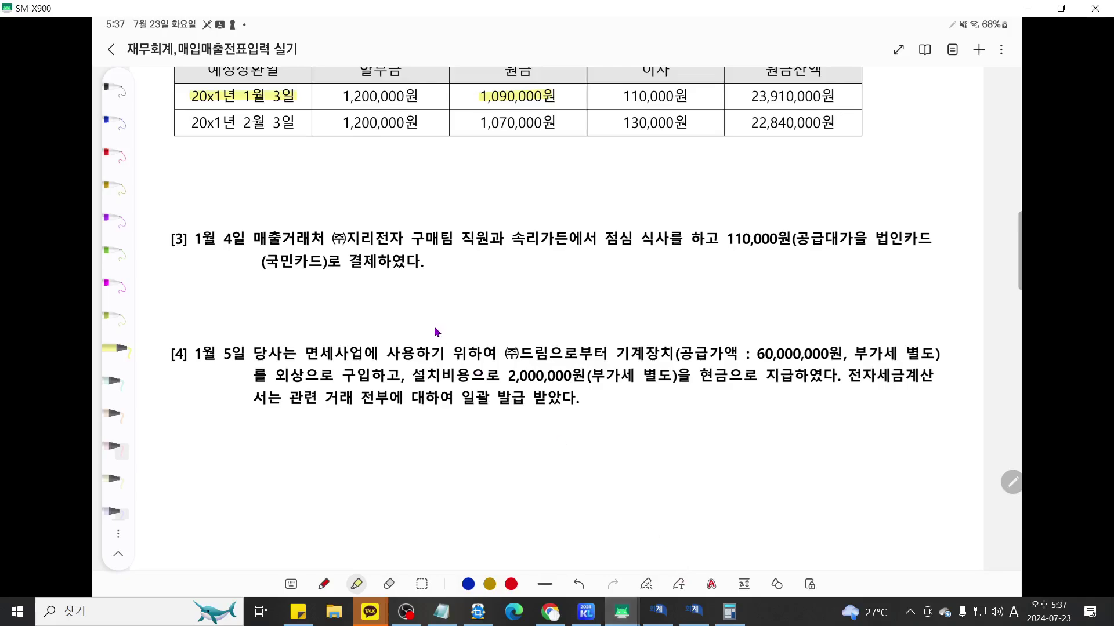
scroll(437, 332, down, 3)
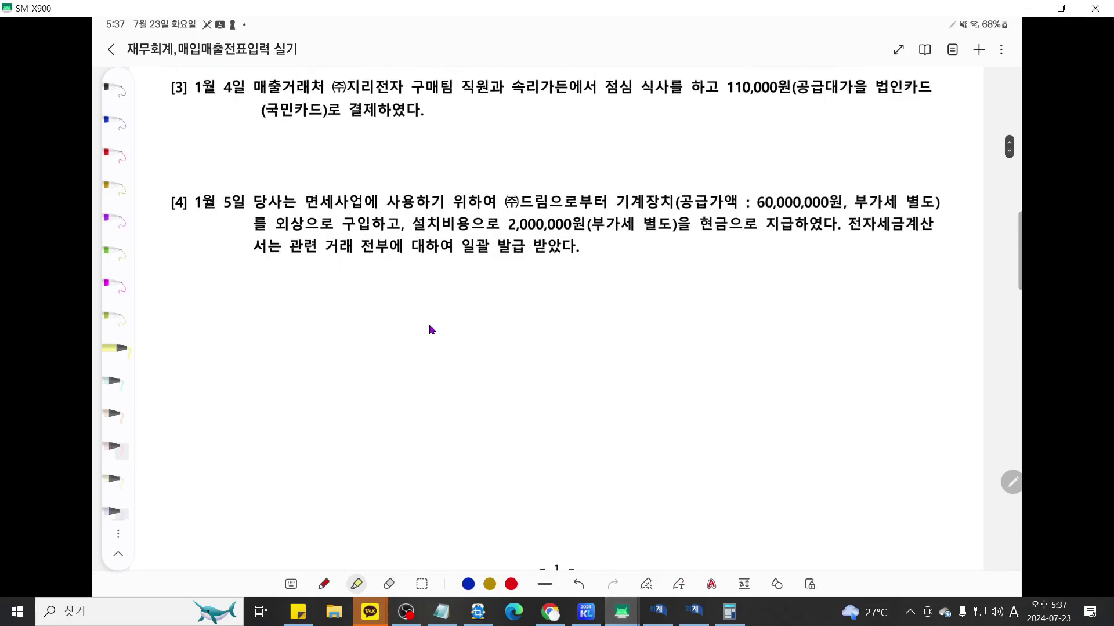
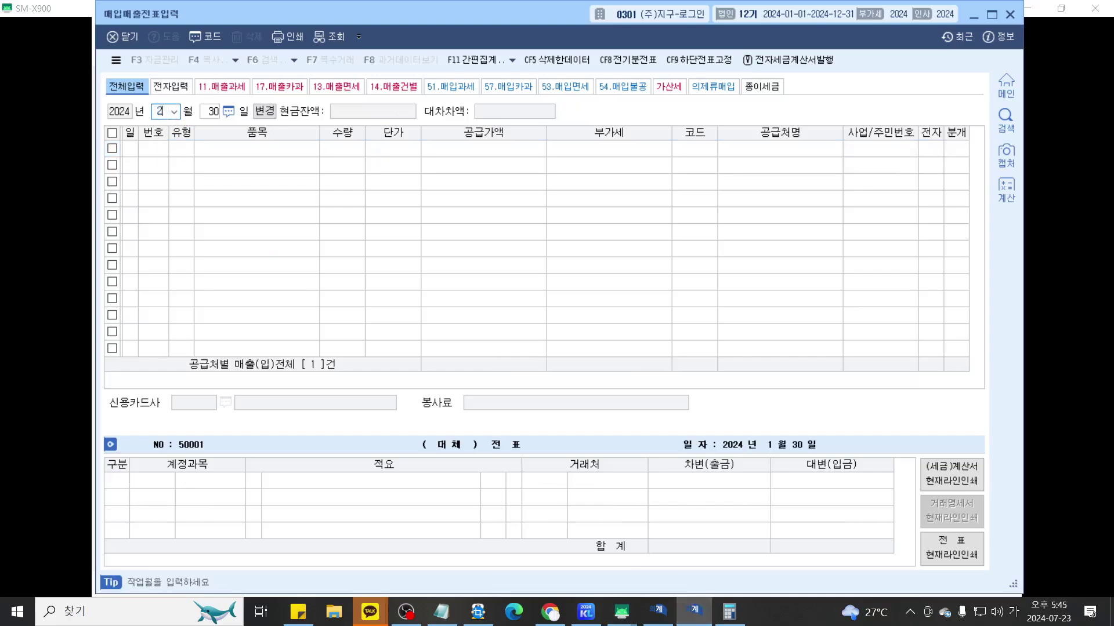
Step: Select the journal type of the 속리가든 purchase dated 2월 29일 and underline its 과세 type and 매입 label in blue
click(956, 149)
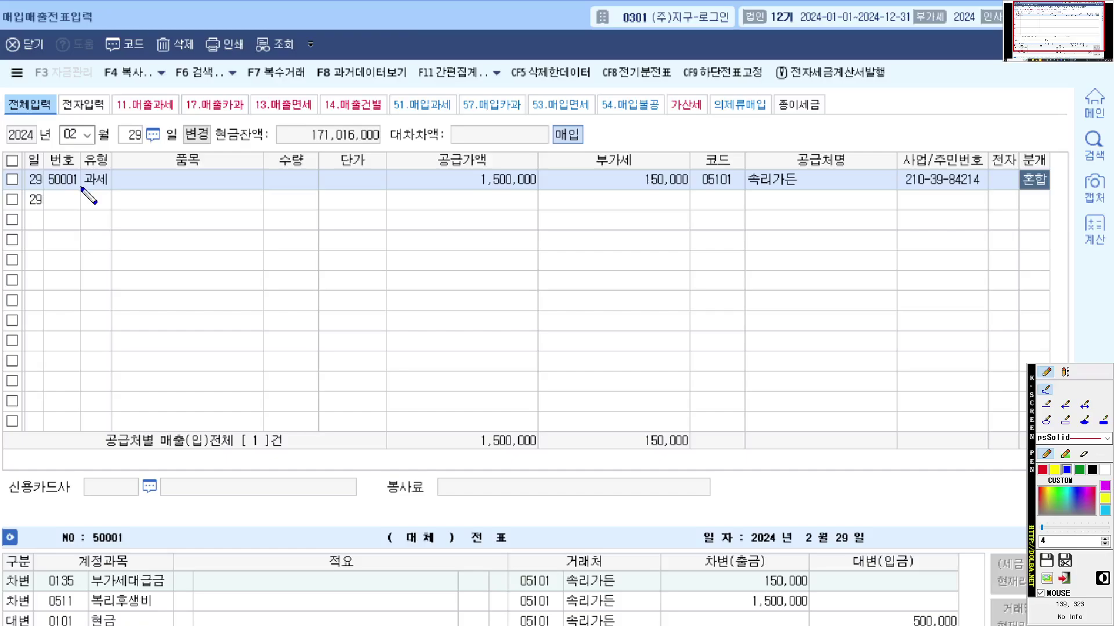
drag(81, 188, 119, 188)
drag(599, 146, 547, 146)
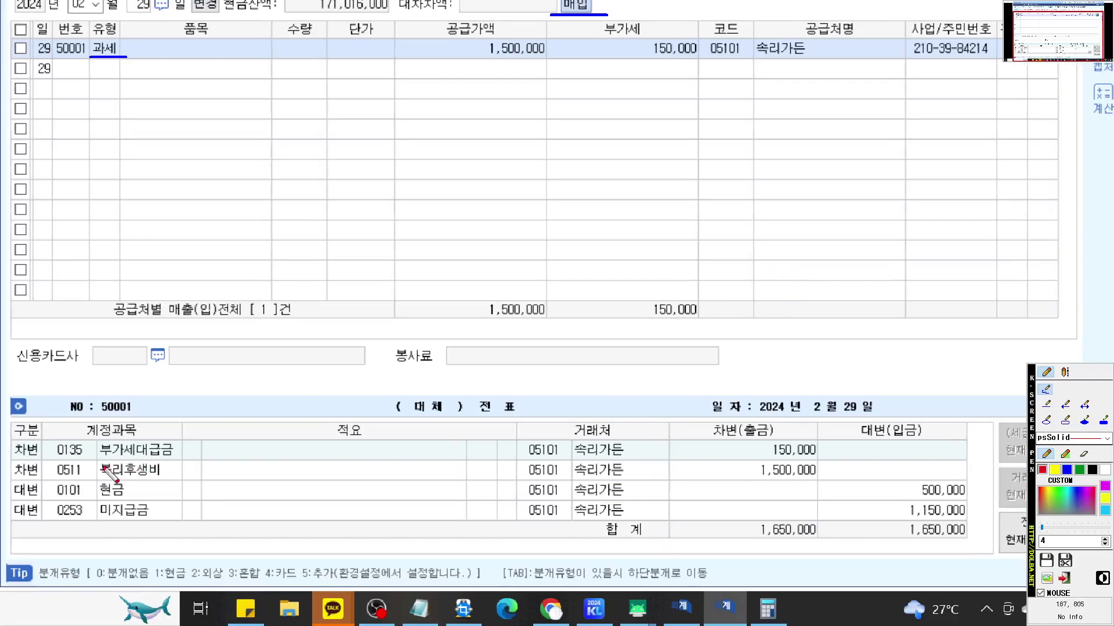
Step: Underline the 복리후생비 debit line of the 속리가든 voucher in red, then clear the markings
drag(4, 479, 825, 481)
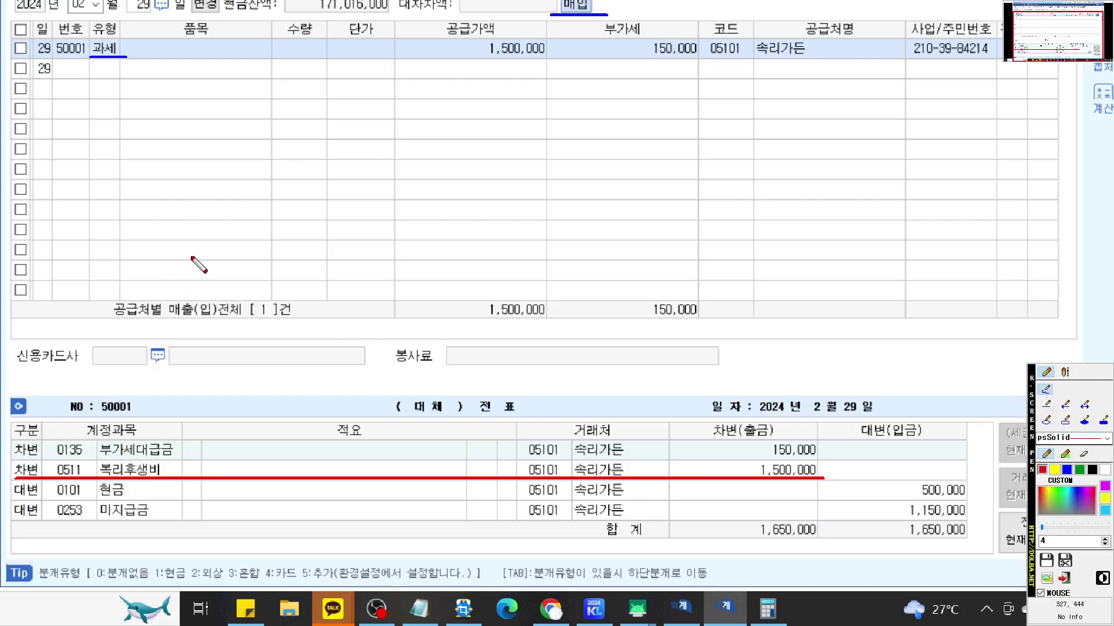
key(Escape)
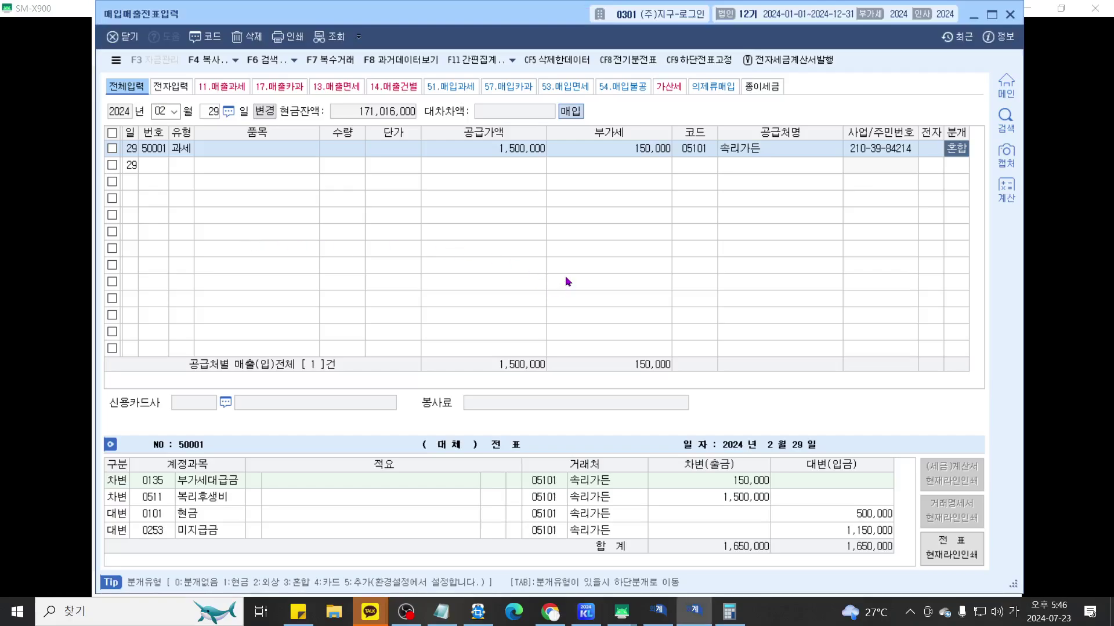
click(512, 62)
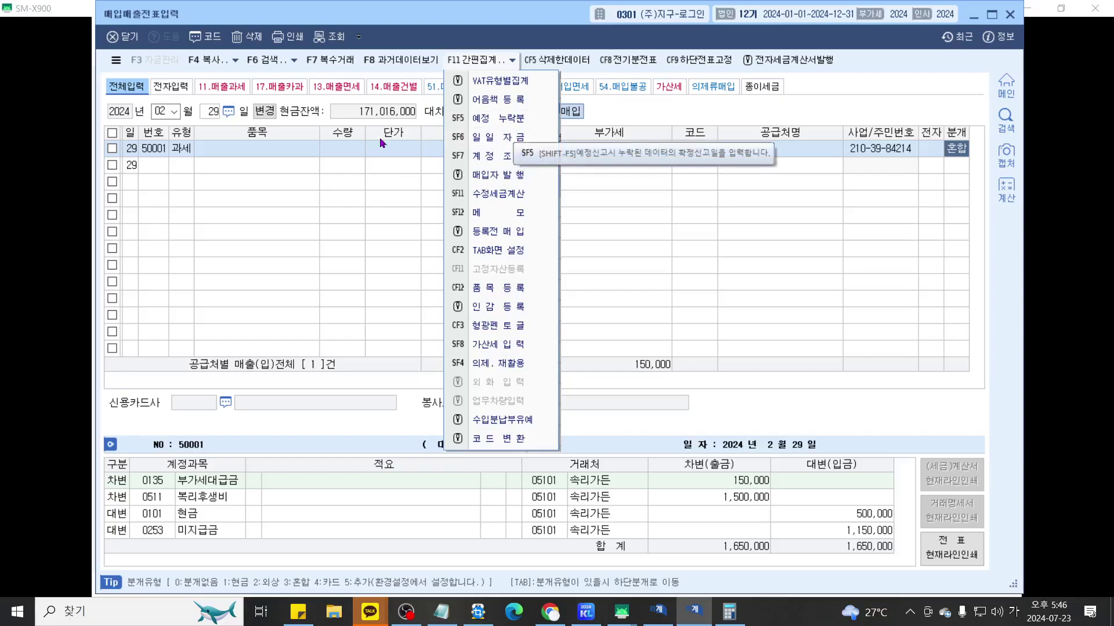
click(307, 231)
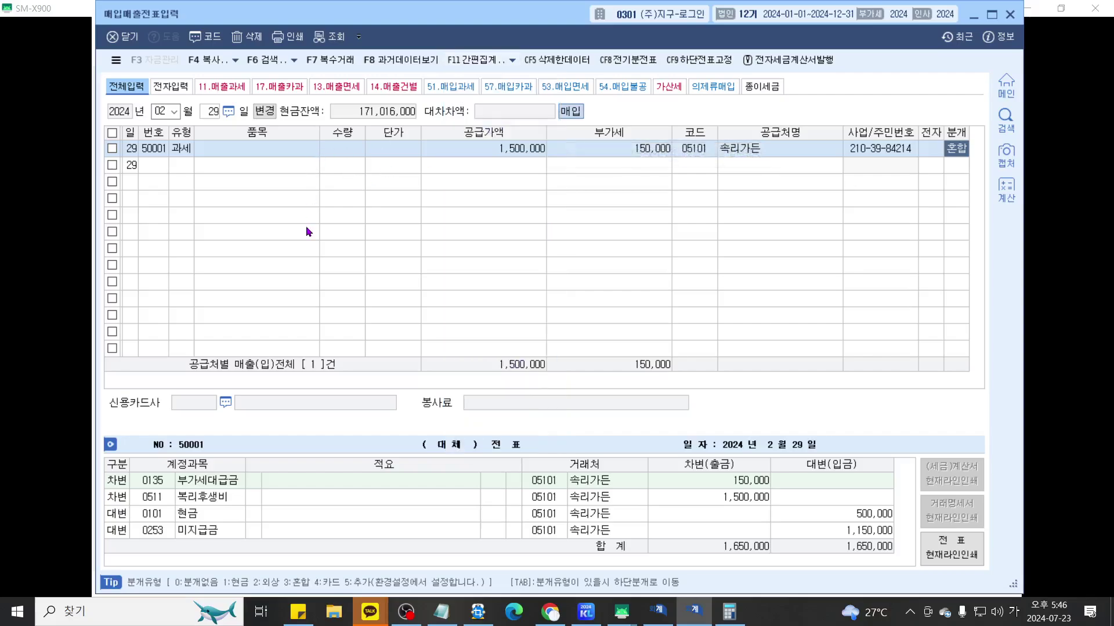
click(503, 58)
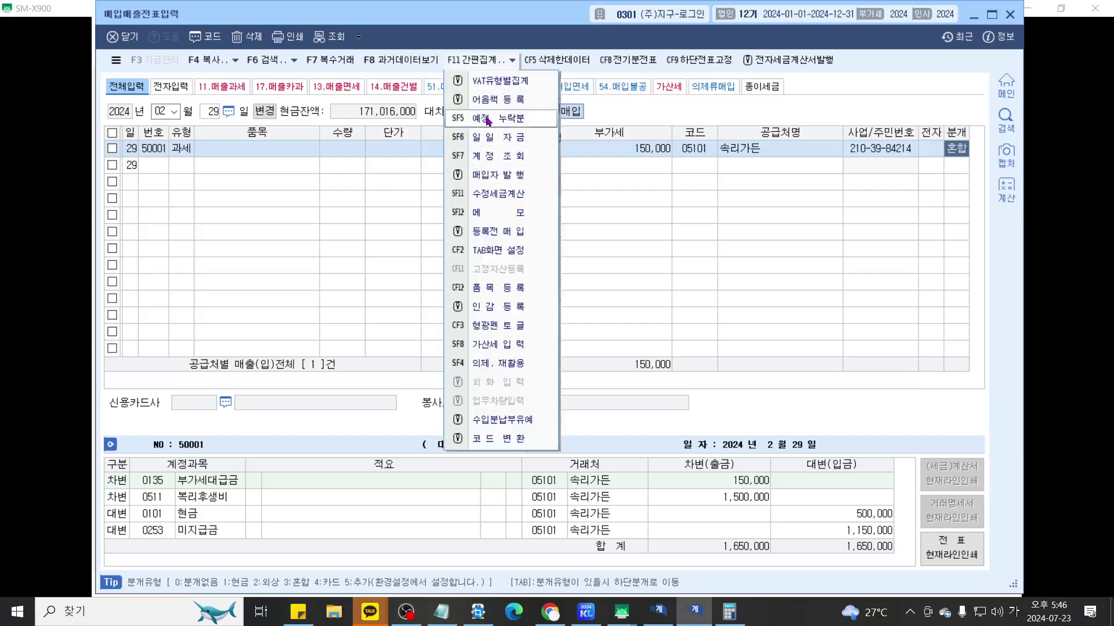
click(310, 258)
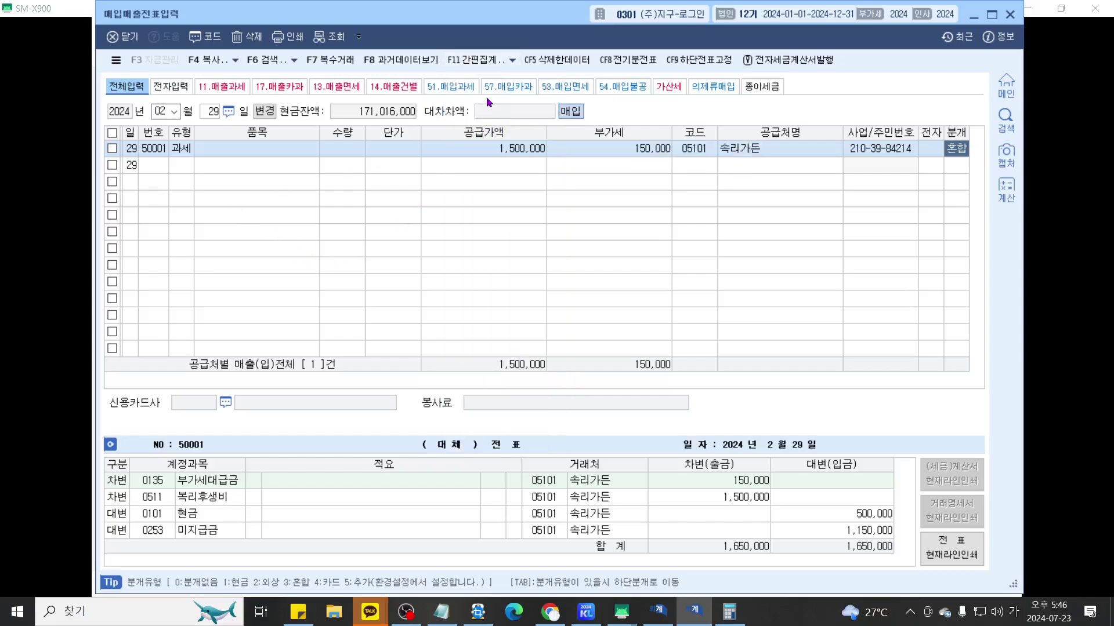
Step: Check the 속리가든 purchase row dated 2월 29일 and circle its checkbox in red
click(112, 149)
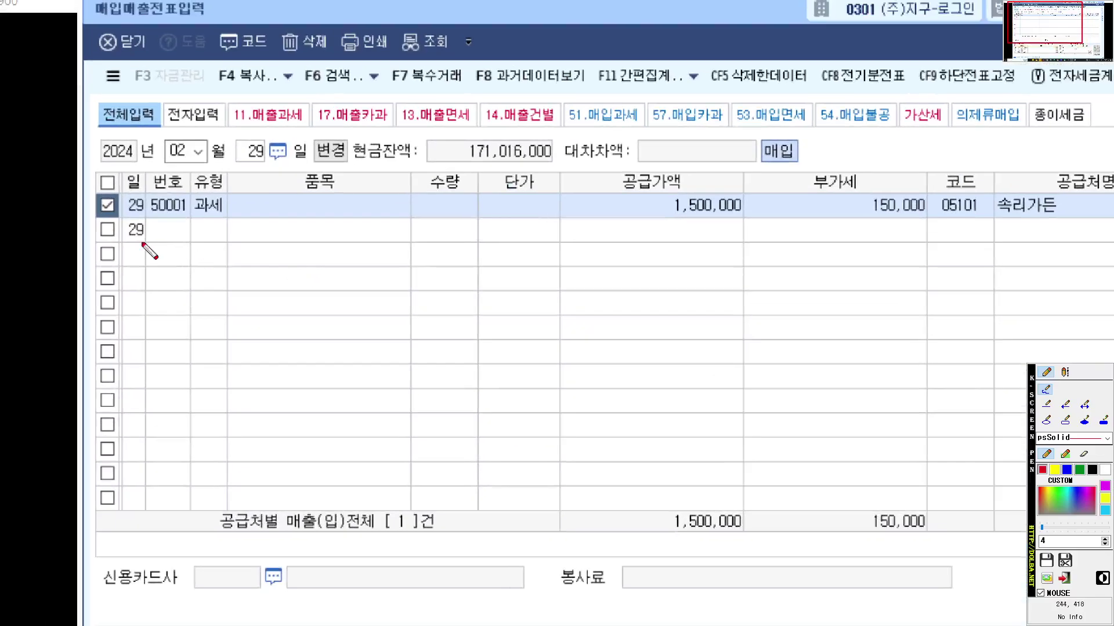
drag(138, 159, 100, 153)
mouse_move(89, 210)
mouse_down()
mouse_move(93, 197)
mouse_move(143, 203)
mouse_move(116, 189)
mouse_move(135, 200)
mouse_up()
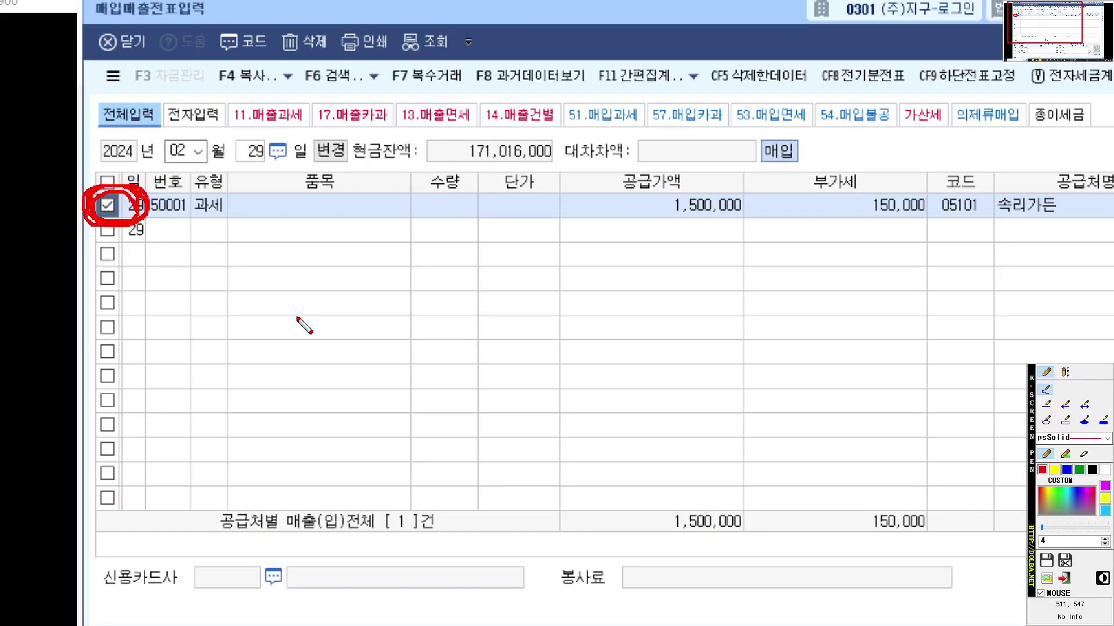
key(Escape)
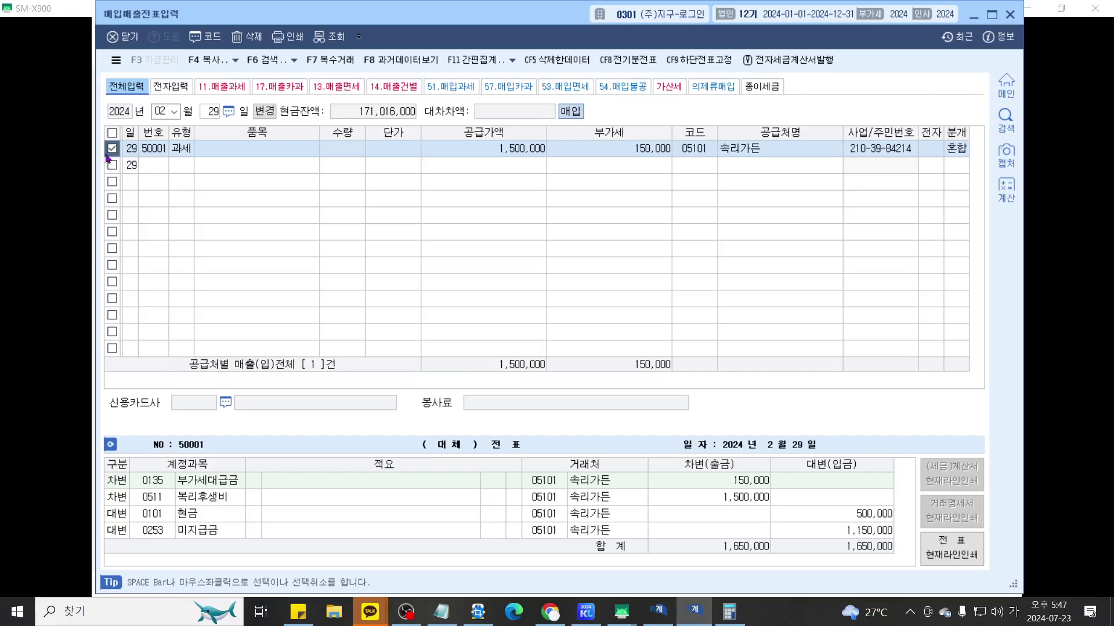
Step: Open the 예정 누락분 settings for the checked purchase and underline 확정신고 개시년월 in red
click(513, 61)
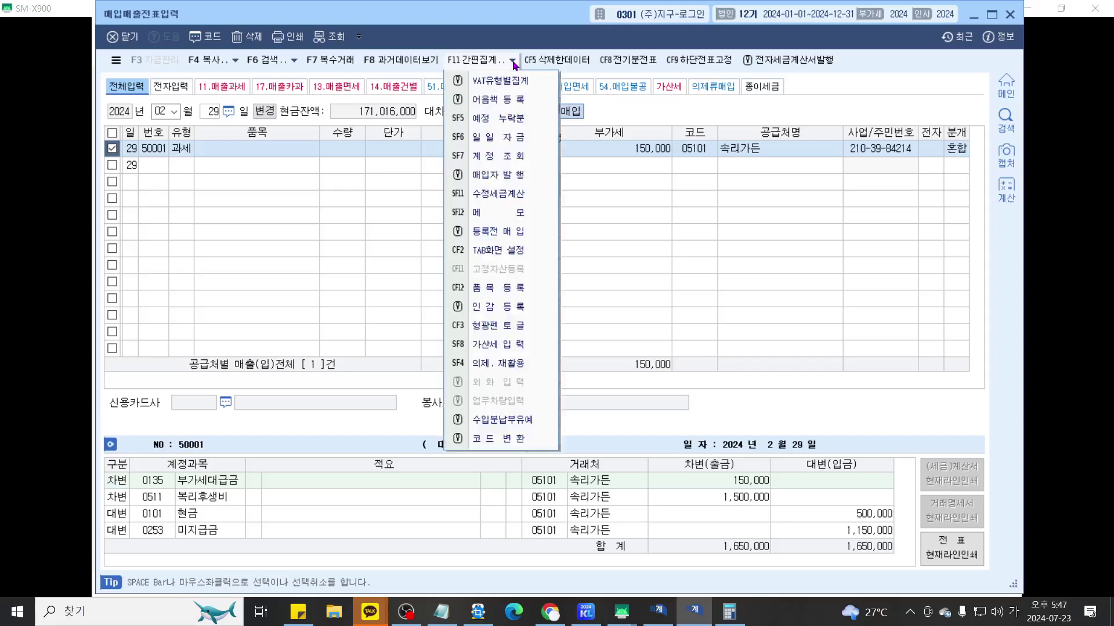
click(512, 62)
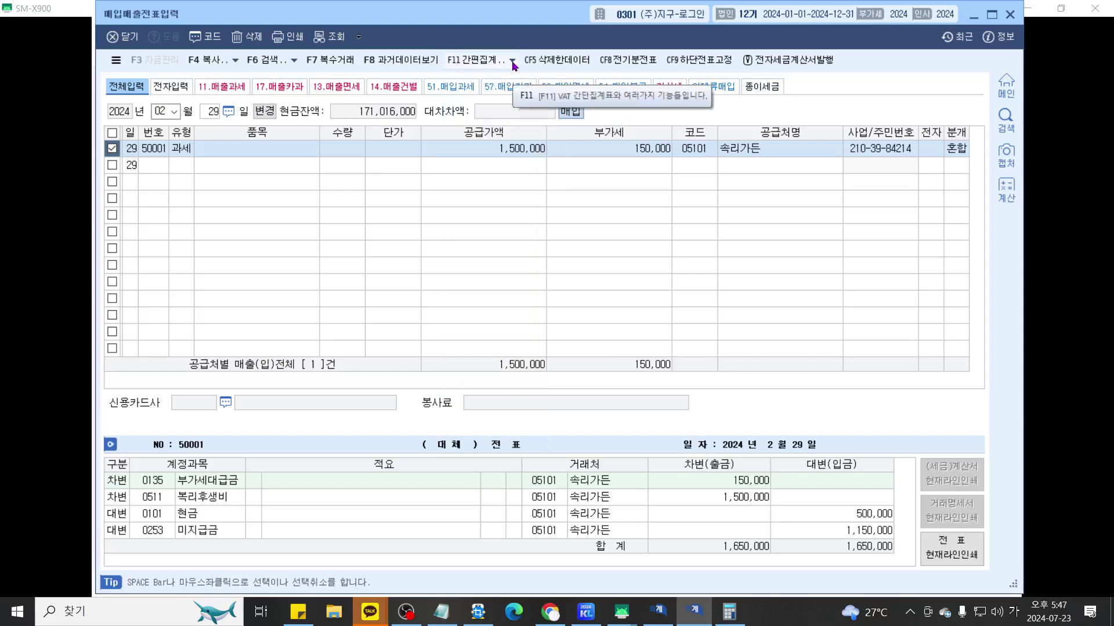
click(513, 61)
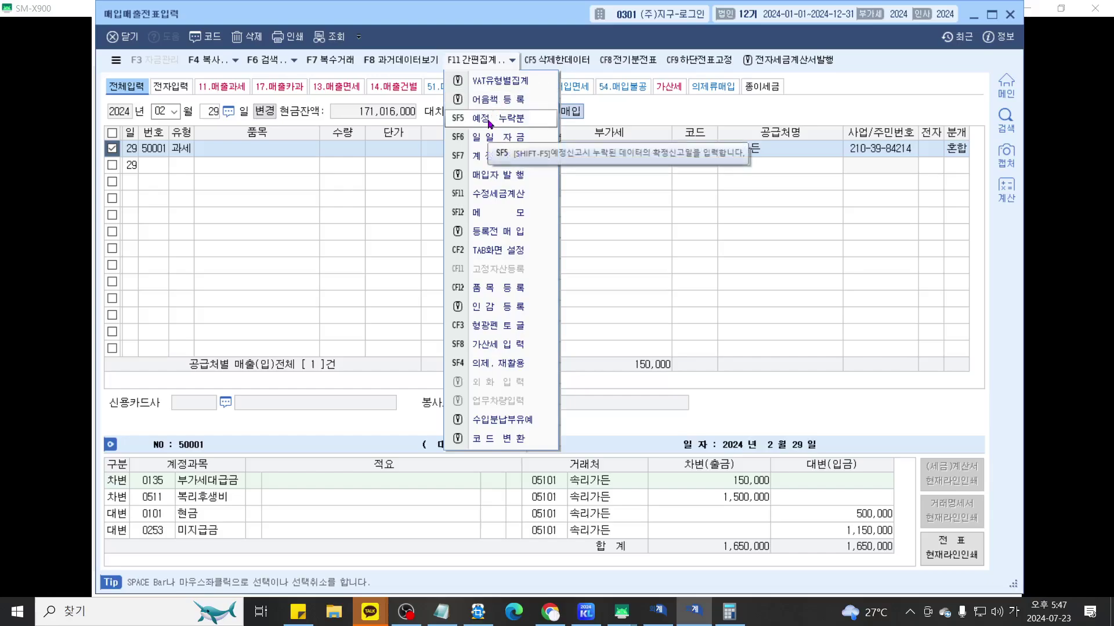
click(489, 122)
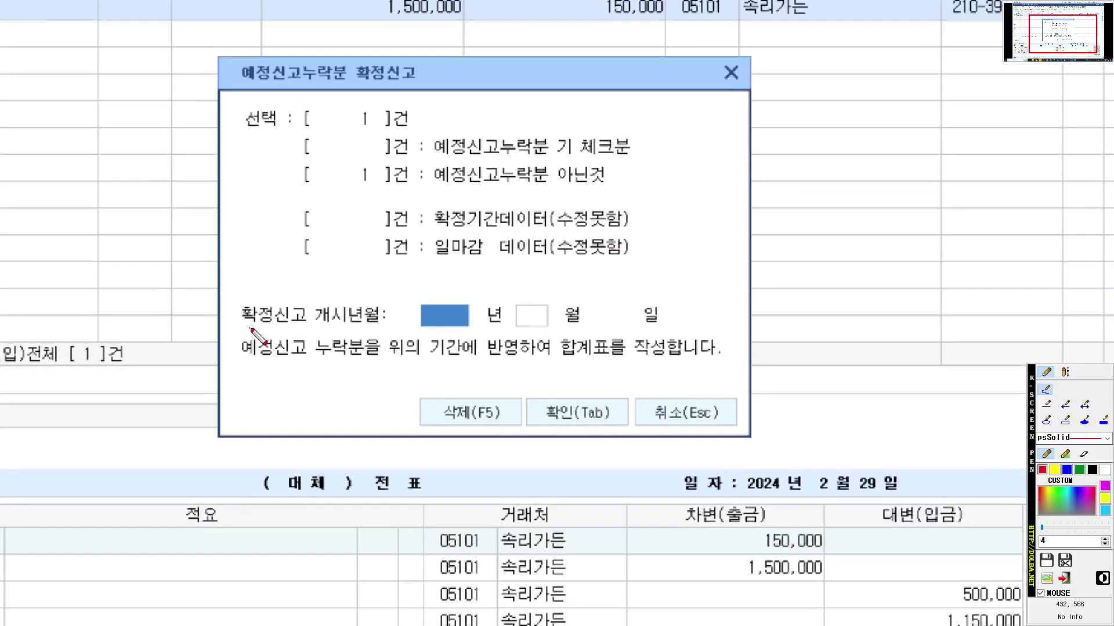
drag(330, 370, 885, 370)
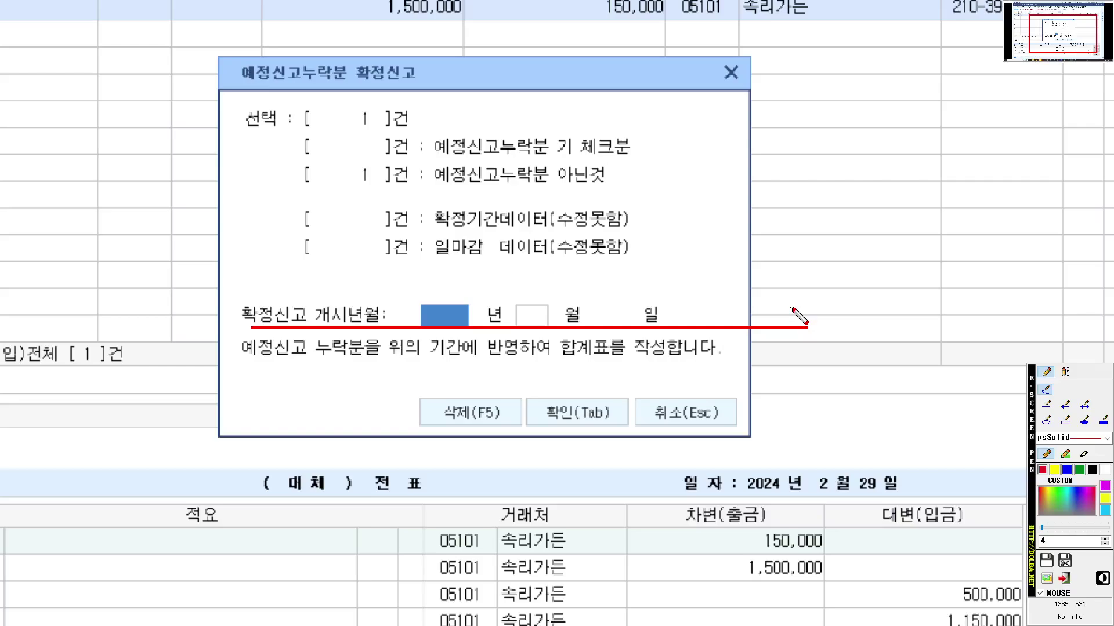
Step: Set the 확정신고 개시년월 to 2024년 4월, mark it in red, and confirm the omitted-purchase setting
text(2024)
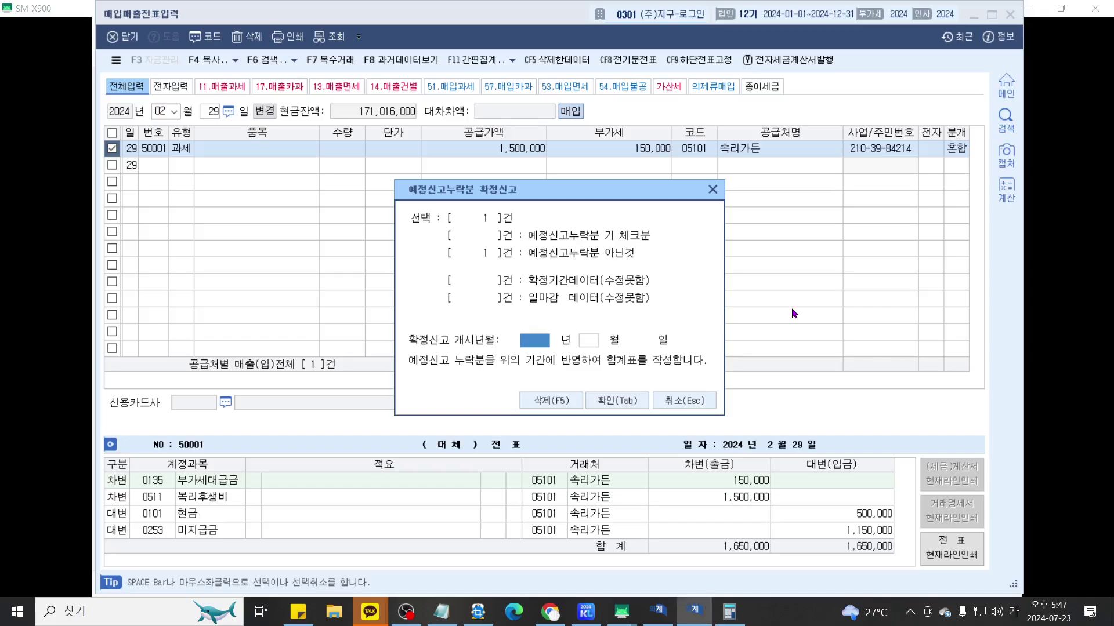
key(Return)
text(4)
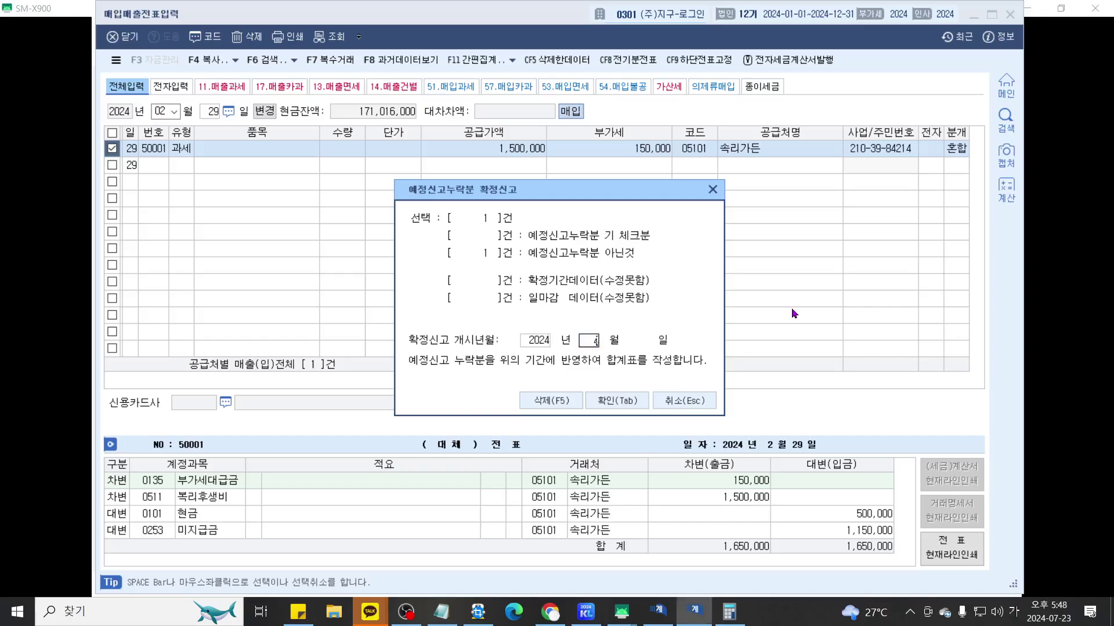
key(Return)
key(ctrl+grave)
scroll(671, 320, up, 5)
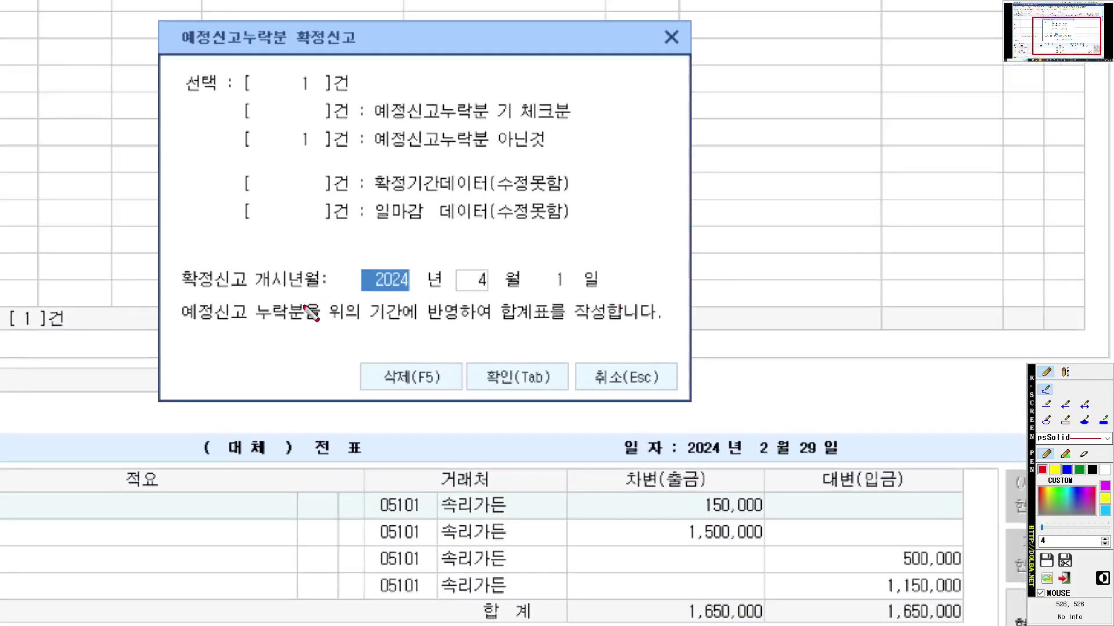
drag(184, 300, 754, 301)
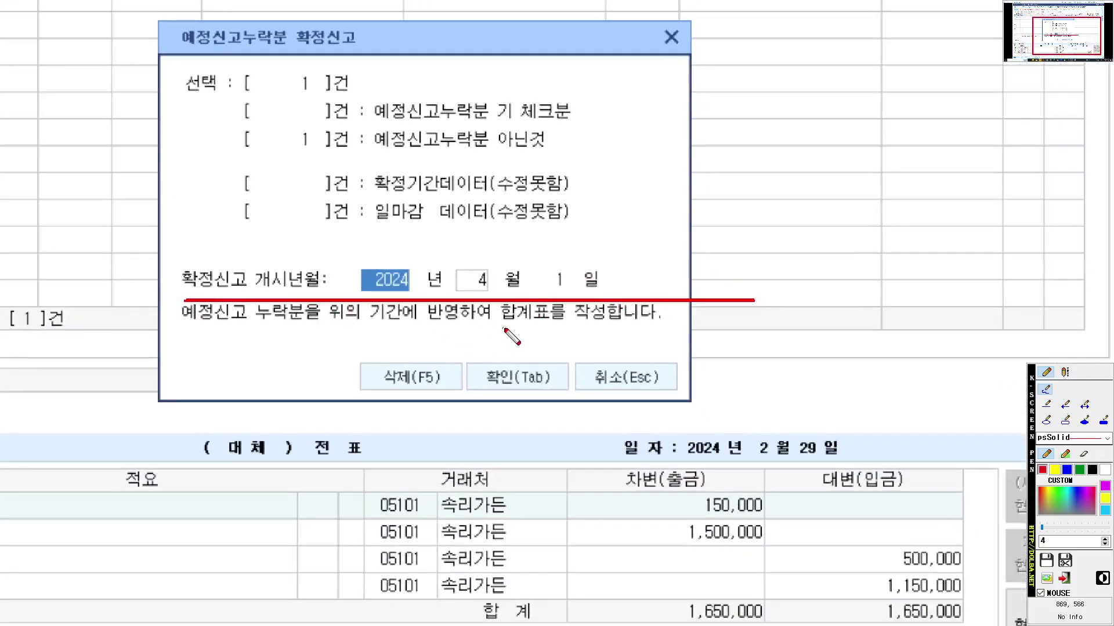
mouse_move(452, 261)
mouse_down()
mouse_move(487, 245)
mouse_move(499, 261)
mouse_move(526, 245)
mouse_up()
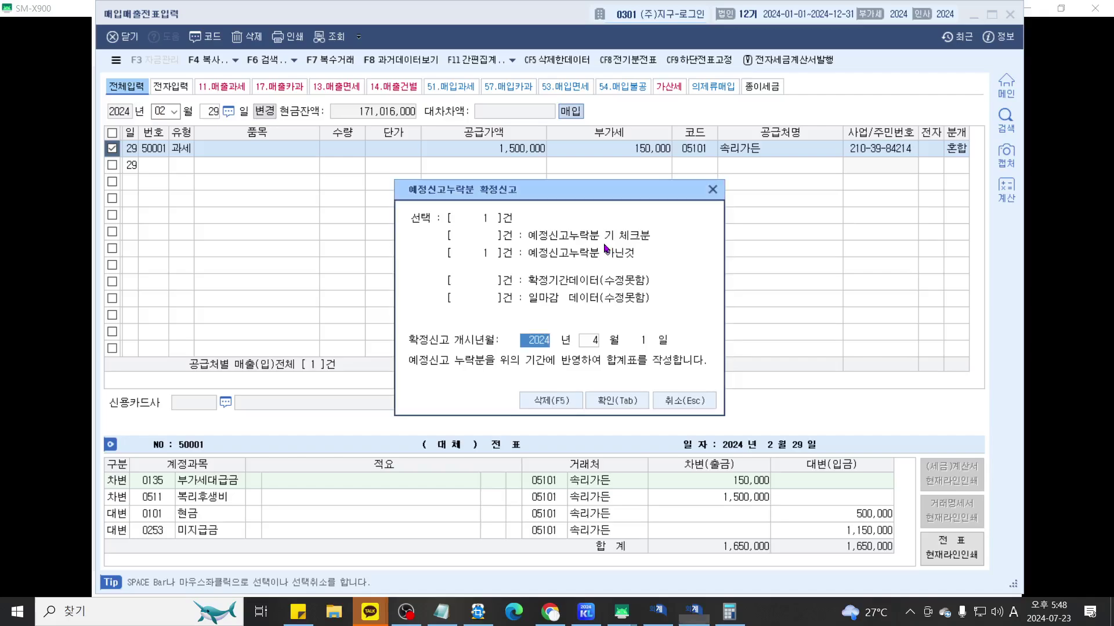
click(522, 383)
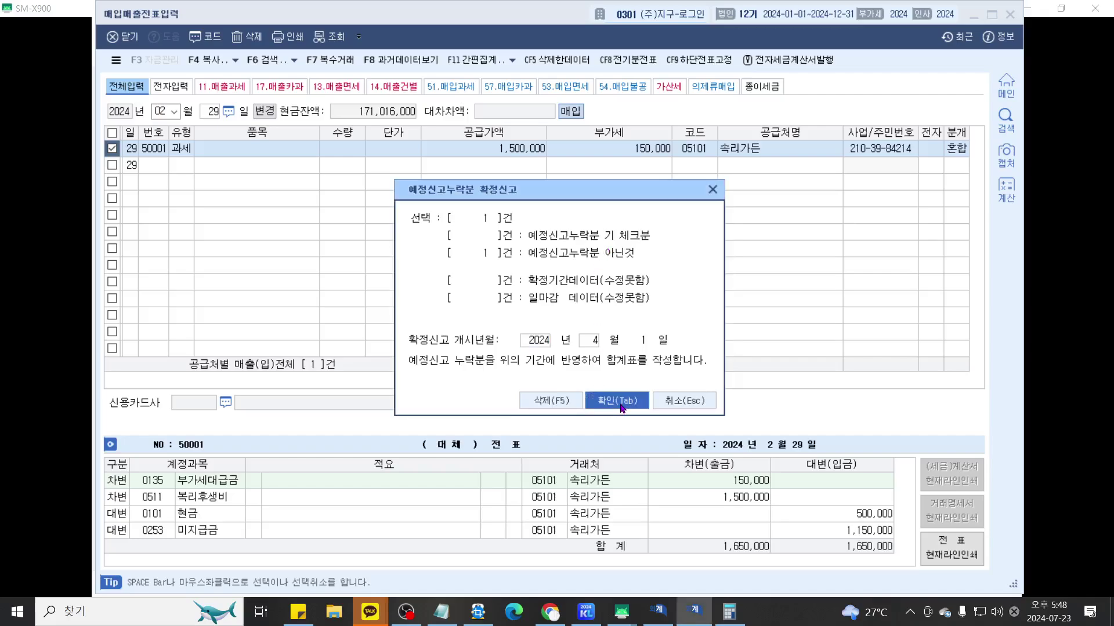
click(619, 404)
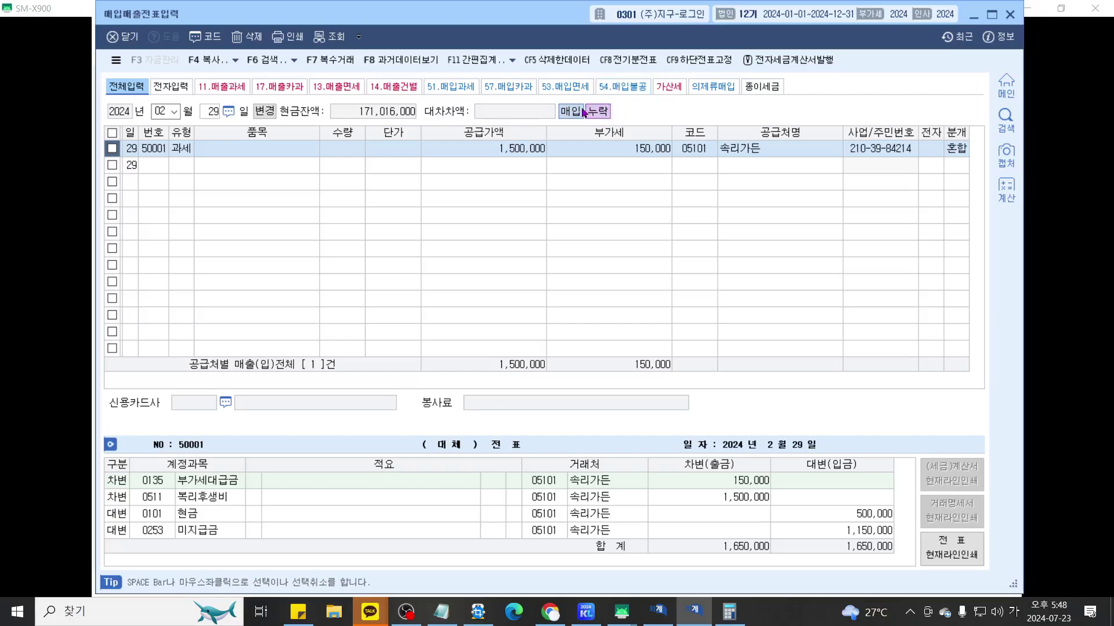
Step: Open the 부가가치세신고서 for the period 2024년 4월 to 6월
click(585, 611)
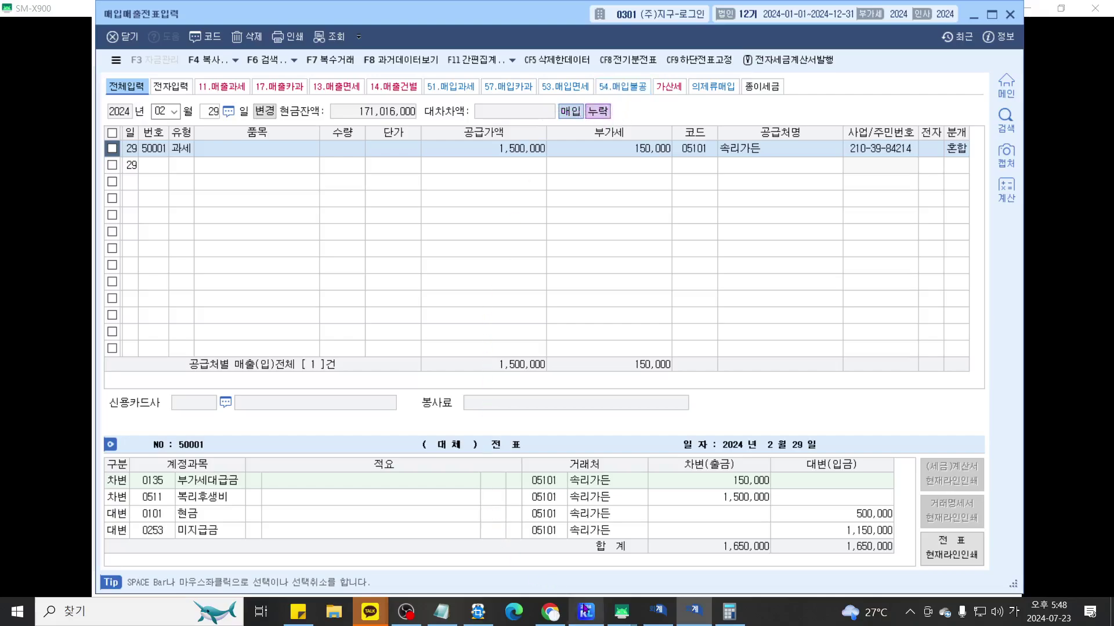
click(160, 142)
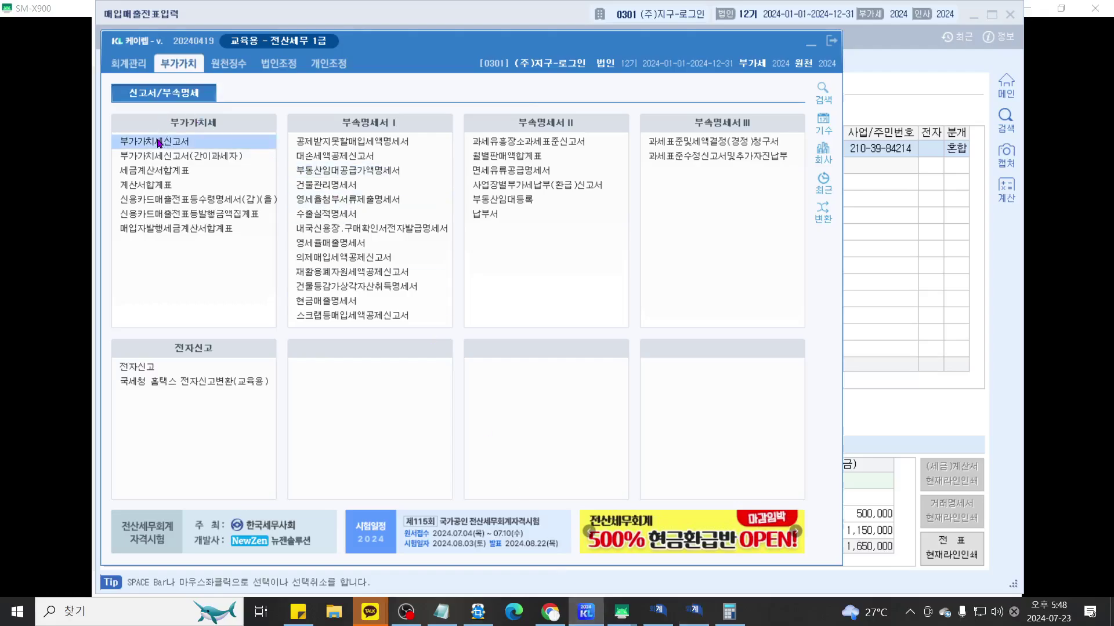
text(6)
key(Return)
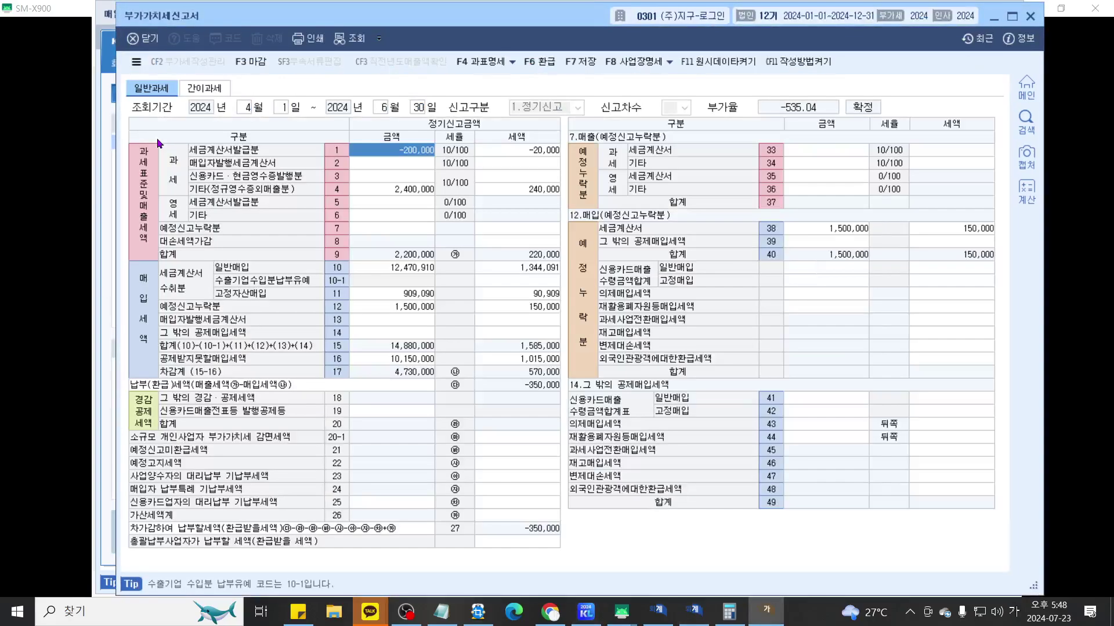
Step: Underline the return's 조회기간, the 12.매입(예정신고누락분) heading and its 세금계산서 line in red
key(ctrl+2)
scroll(608, 259, up, 5)
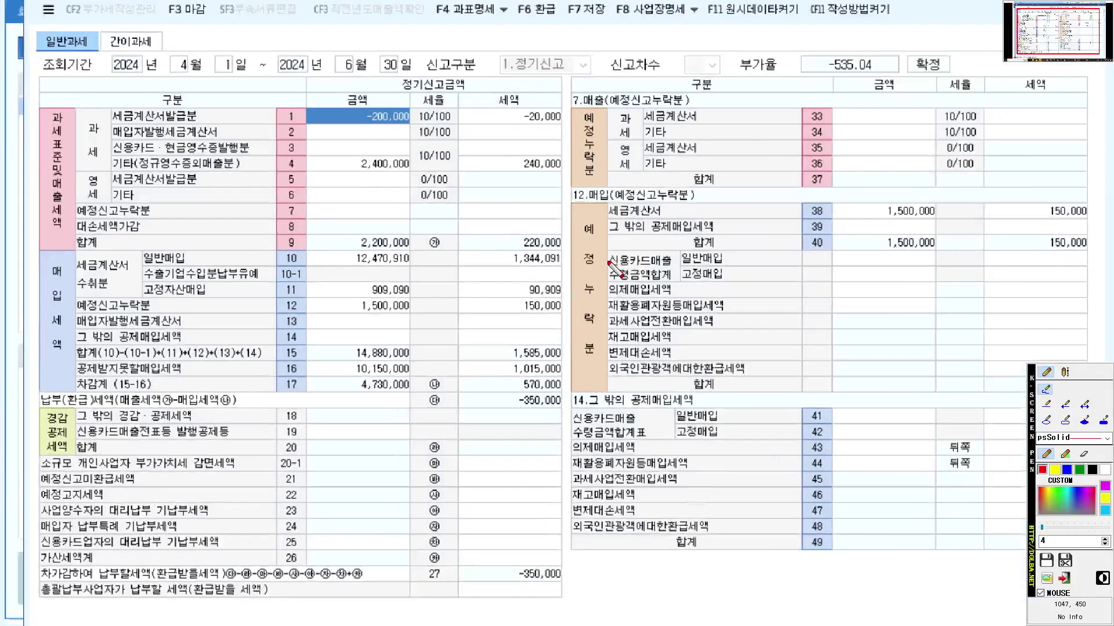
scroll(525, 287, down, 5)
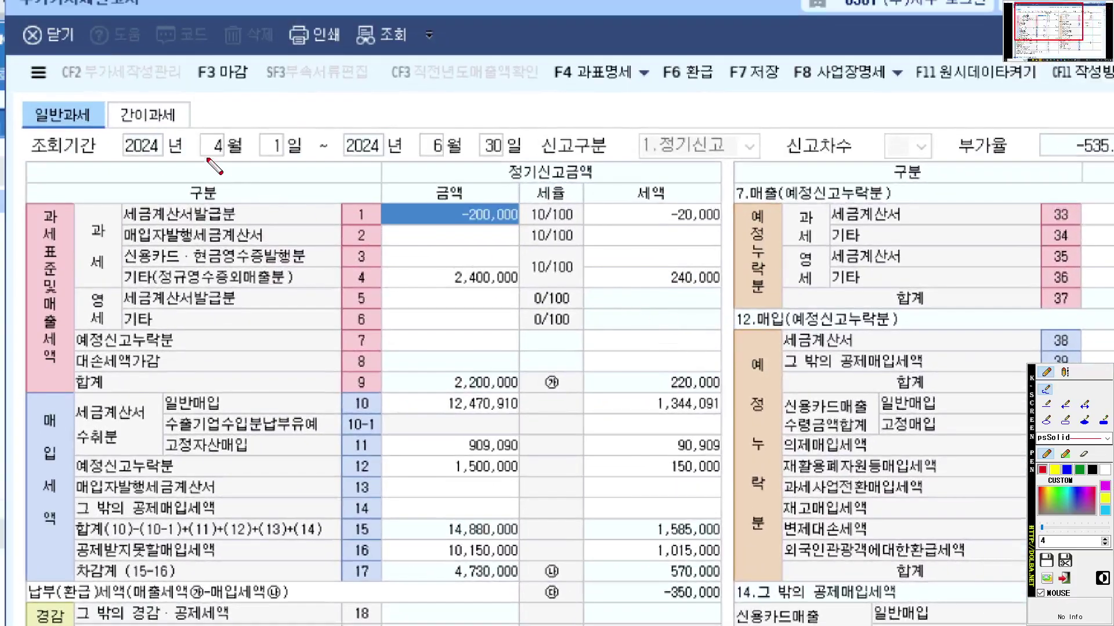
drag(206, 156, 577, 158)
drag(622, 282, 463, 242)
drag(262, 200, 458, 199)
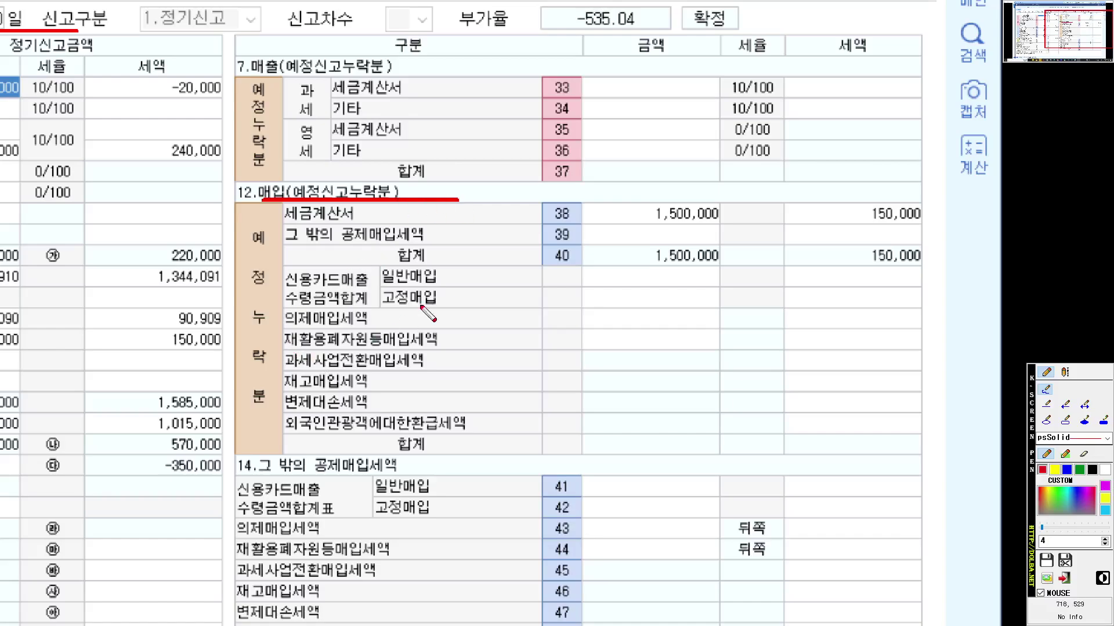
drag(294, 226, 978, 226)
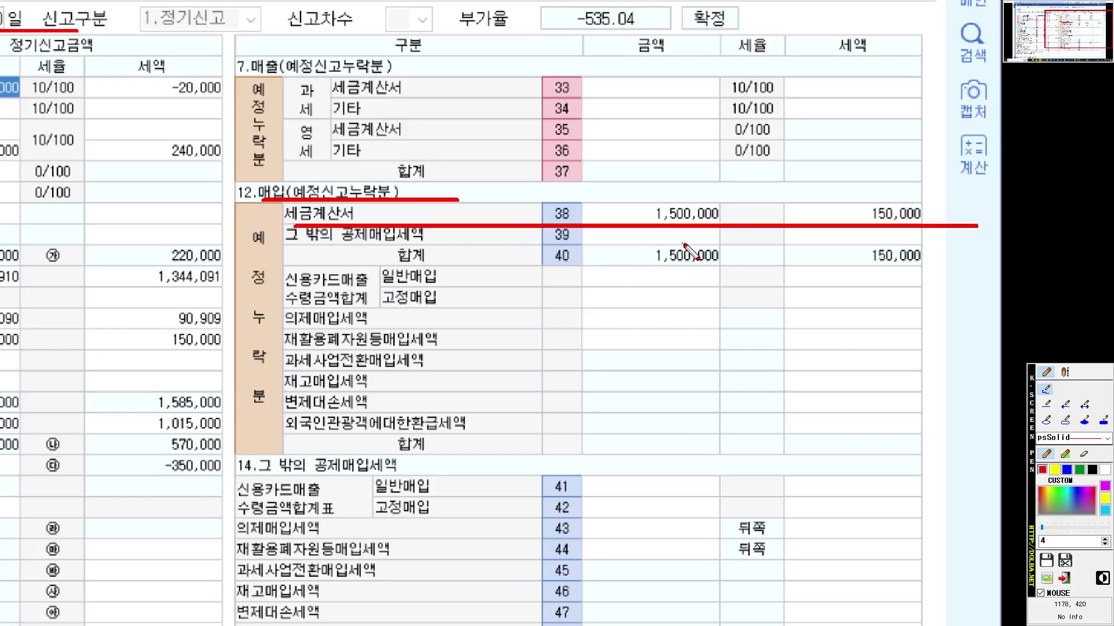
key(Escape)
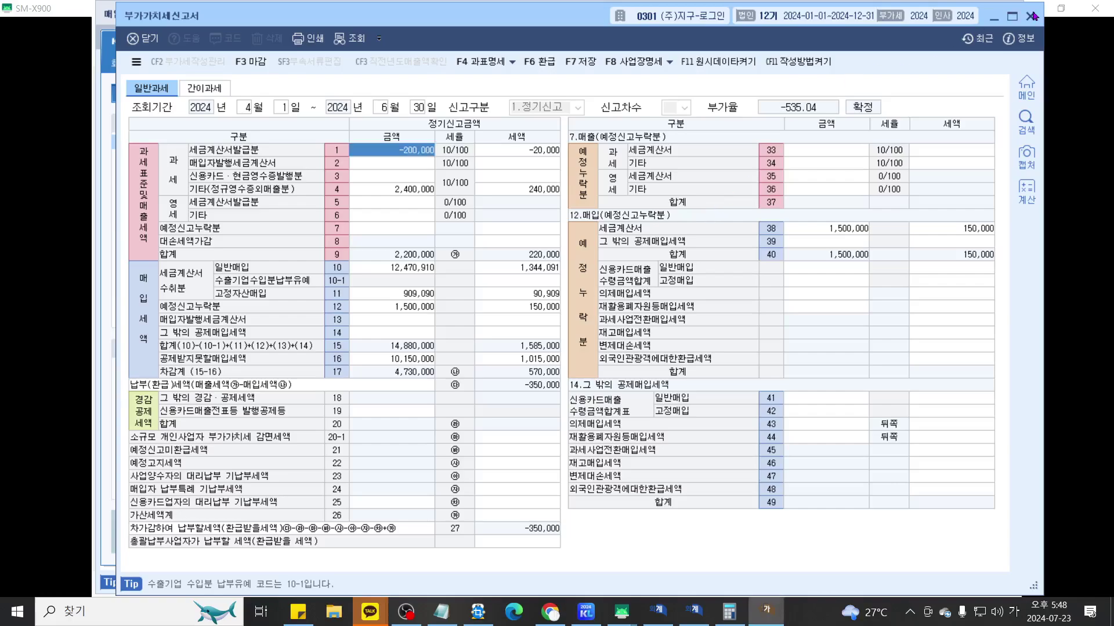
Step: Close the VAT return and switch to the tablet's problem sheet at problem [7] on the 3월 3일 direct export
click(1030, 17)
click(602, 338)
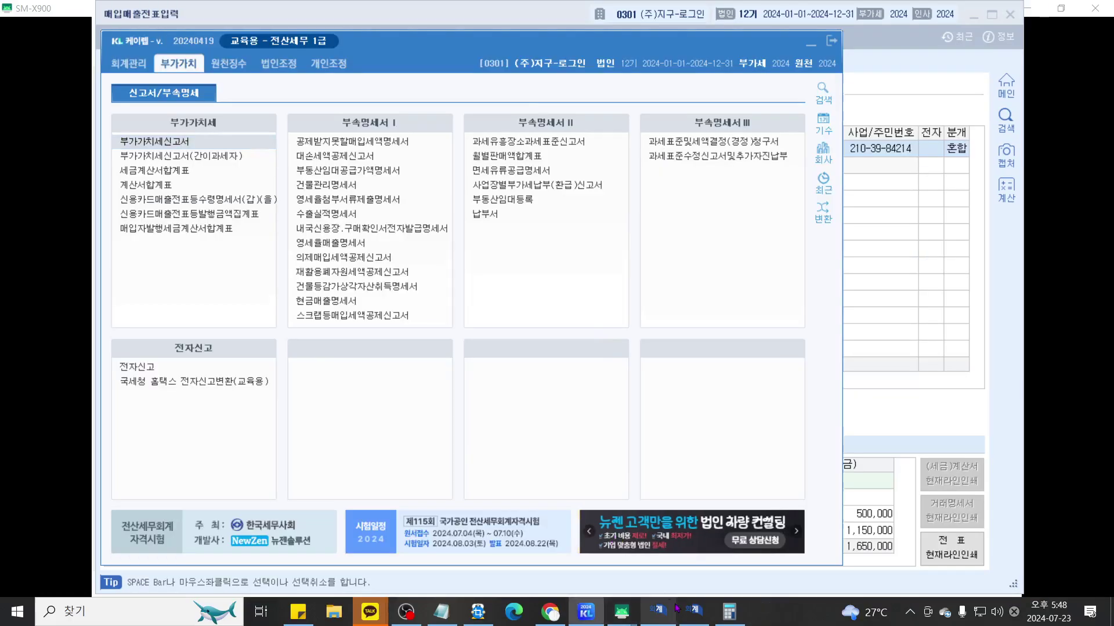
click(695, 610)
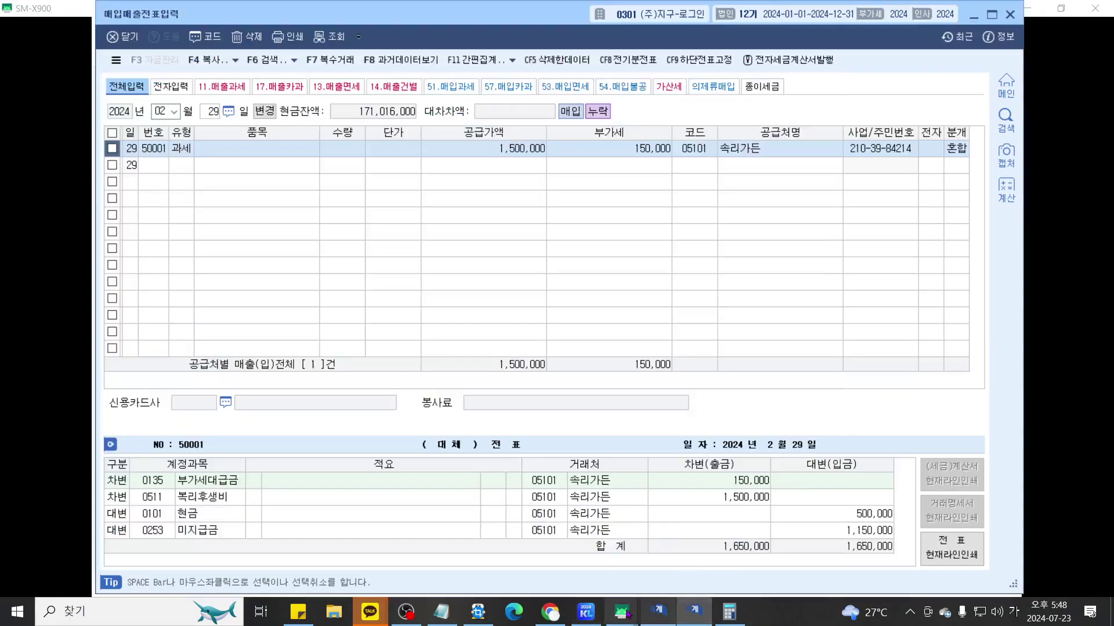
mouse_move(621, 610)
click(689, 564)
scroll(485, 358, down, 10)
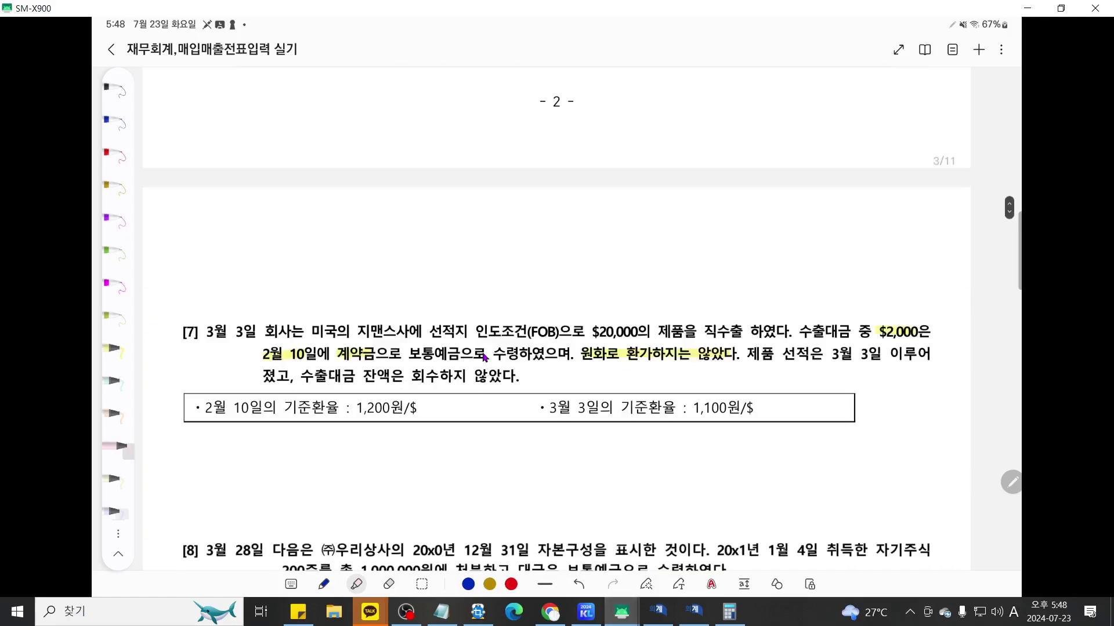
Step: Handwrite 선적일의 환율 after 원칙 in the VAT 과표 note above problem [7]
scroll(485, 357, down, 3)
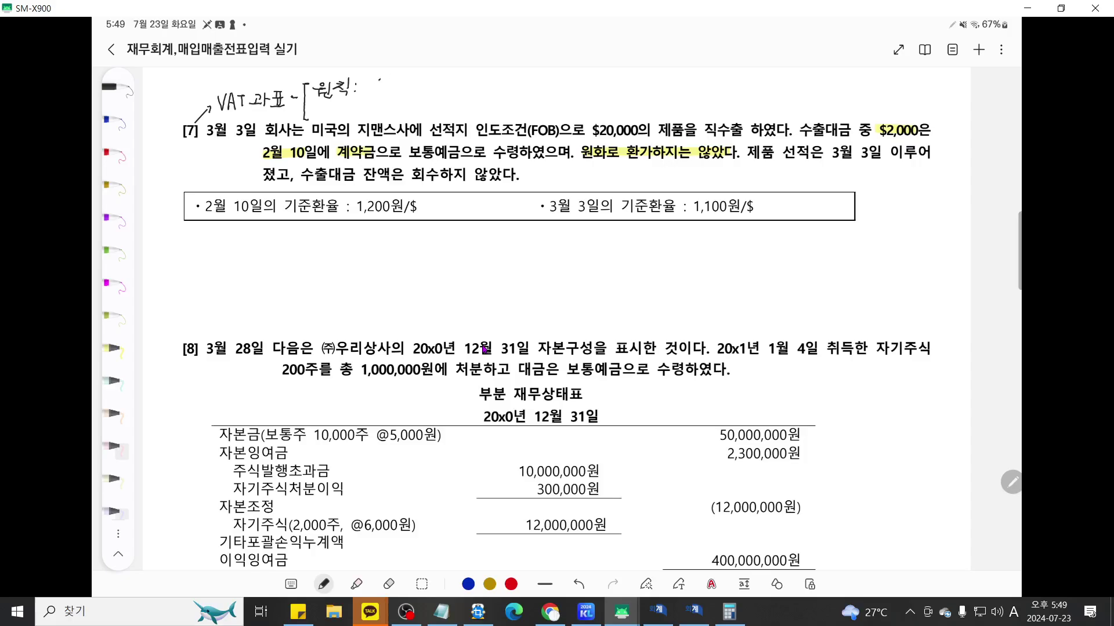
mouse_move(387, 79)
mouse_down()
mouse_move(398, 96)
mouse_move(452, 80)
mouse_move(456, 89)
mouse_up()
mouse_move(445, 87)
mouse_down()
mouse_move(475, 83)
mouse_move(468, 94)
mouse_up()
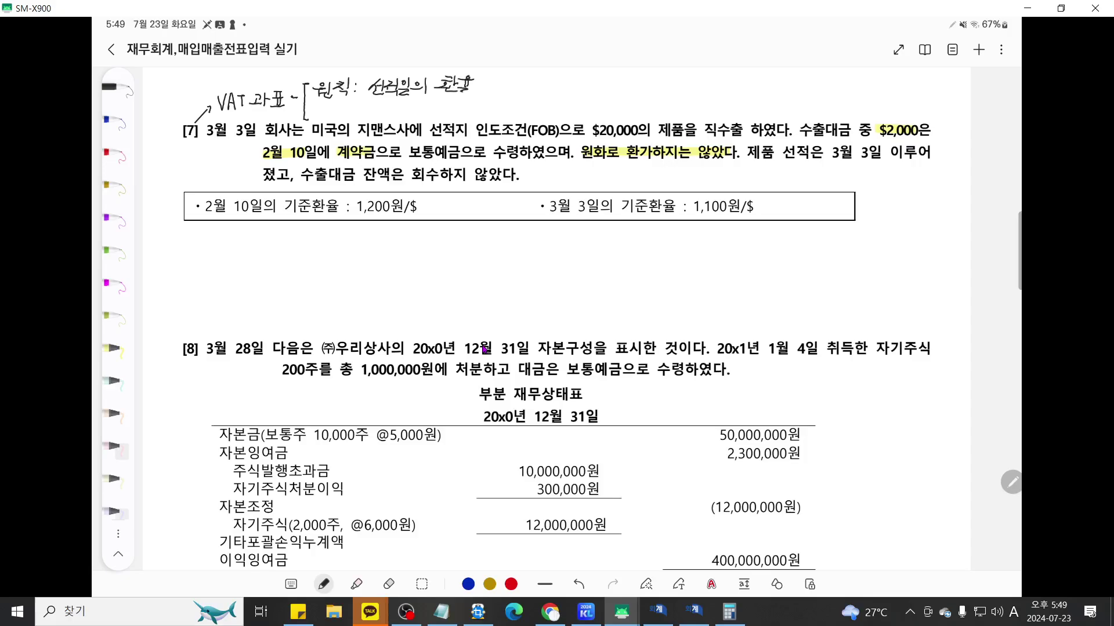
Step: Handwrite the exception line 예외: 선적일 이전에 원화로 환가 → 환가한 금액 under the 원칙 line of the VAT 과표 note
drag(323, 109, 332, 116)
drag(337, 101, 343, 111)
drag(335, 113, 387, 111)
mouse_move(382, 110)
mouse_down()
mouse_move(390, 118)
mouse_move(402, 102)
mouse_move(406, 119)
mouse_move(416, 112)
mouse_up()
drag(409, 110, 445, 118)
drag(449, 102, 447, 113)
drag(460, 100, 472, 114)
mouse_move(476, 99)
mouse_down()
mouse_move(476, 115)
mouse_move(491, 104)
mouse_up()
drag(486, 107, 497, 109)
drag(494, 109, 510, 99)
drag(503, 103, 512, 110)
mouse_move(516, 95)
mouse_down()
mouse_move(515, 112)
mouse_move(553, 103)
mouse_up()
drag(536, 108, 555, 108)
drag(555, 102, 558, 101)
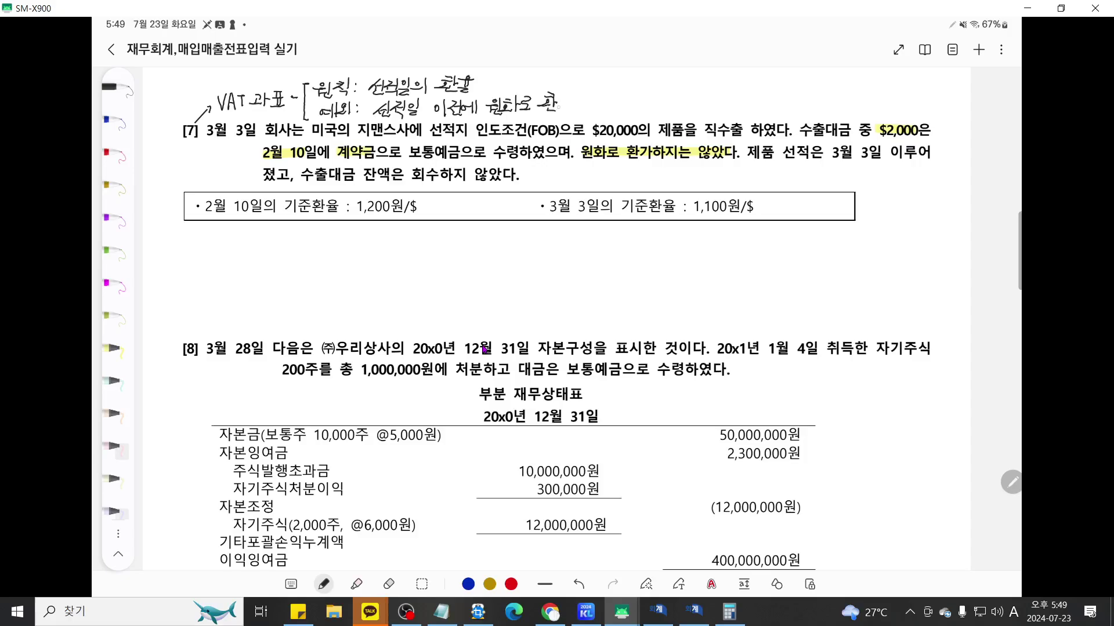
mouse_move(566, 92)
mouse_down()
mouse_move(567, 111)
mouse_move(603, 105)
mouse_up()
drag(593, 109, 610, 111)
mouse_move(618, 94)
mouse_down()
mouse_move(618, 111)
mouse_move(631, 100)
mouse_up()
mouse_move(625, 103)
mouse_down()
mouse_move(632, 111)
mouse_move(656, 99)
mouse_up()
drag(663, 95, 662, 103)
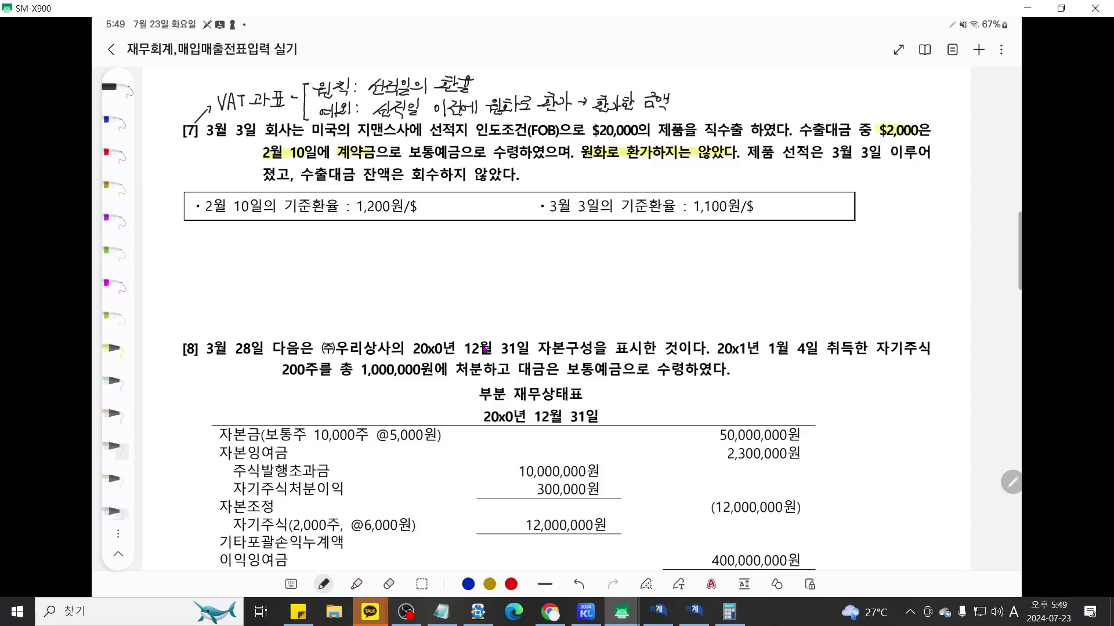
Step: Highlight 2월 10일 and its 1,200원/$ rate in yellow in problem [7]'s exchange-rate box
scroll(485, 349, up, 1)
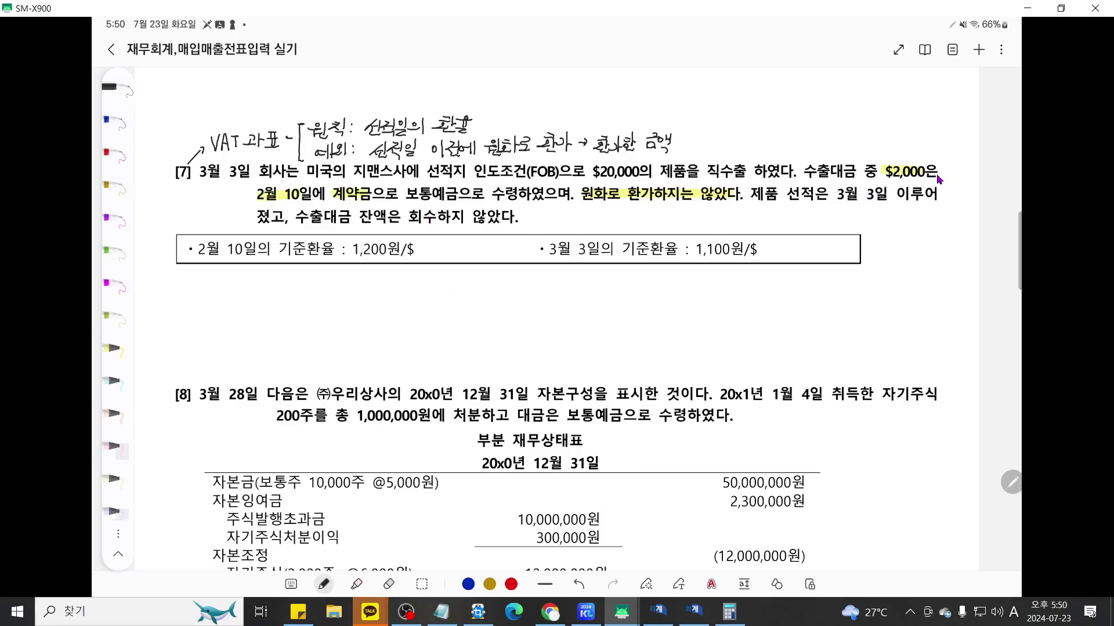
click(356, 584)
drag(199, 249, 243, 248)
drag(353, 249, 413, 248)
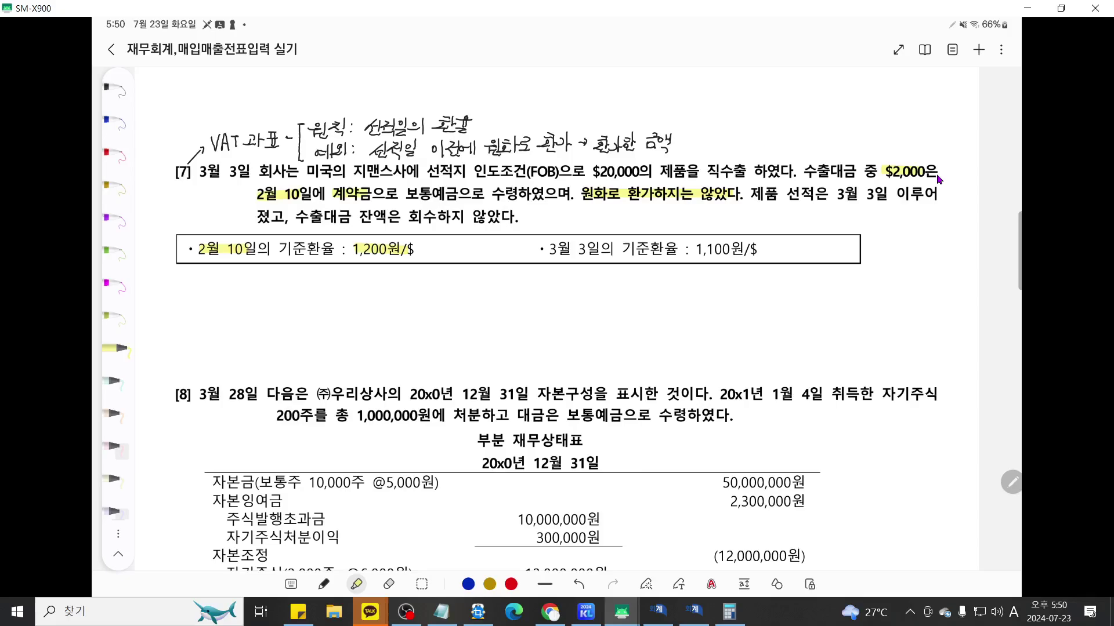
Step: Switch to 매입매출전표입력, bring up 3월 3일 and select the 지맨스사 수출 entry's 분개 field
click(694, 620)
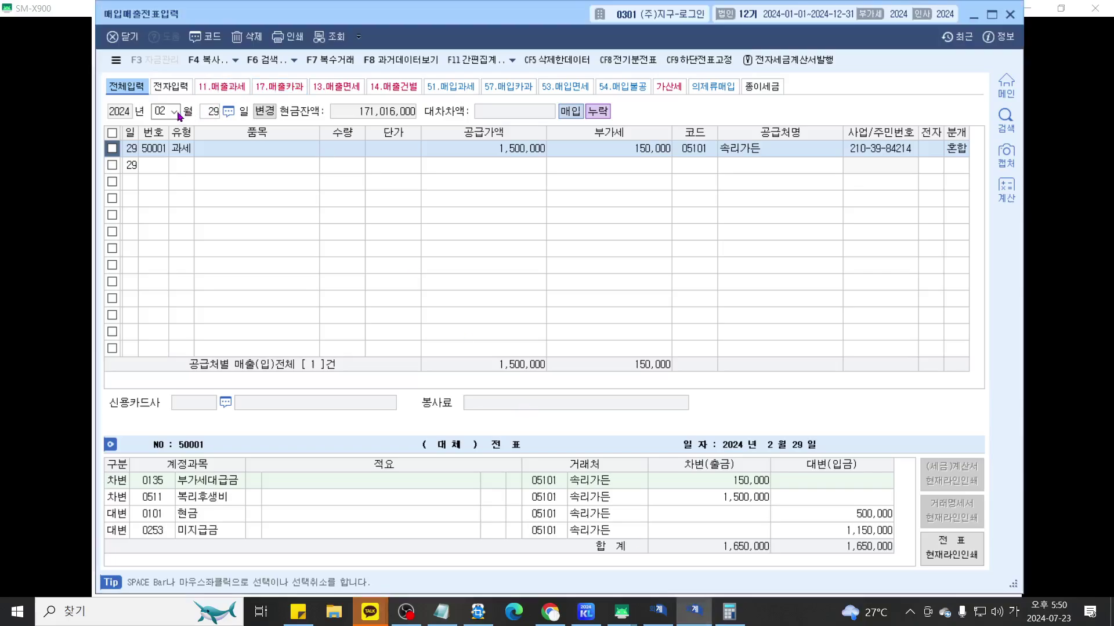
click(162, 111)
text(3)
key(Return)
text(3)
key(Return)
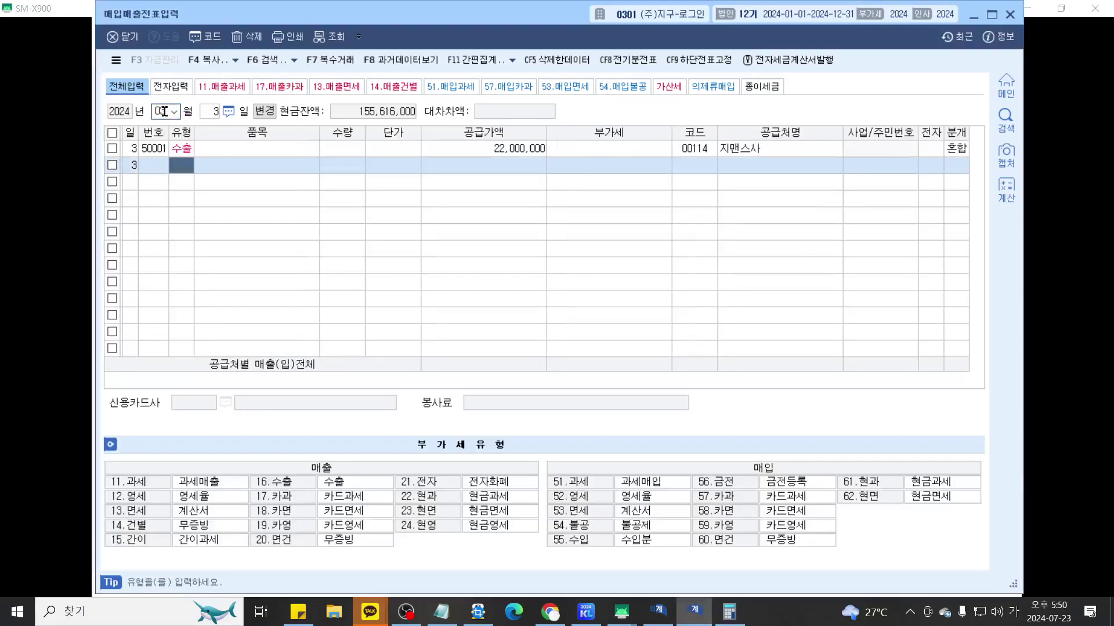
click(966, 148)
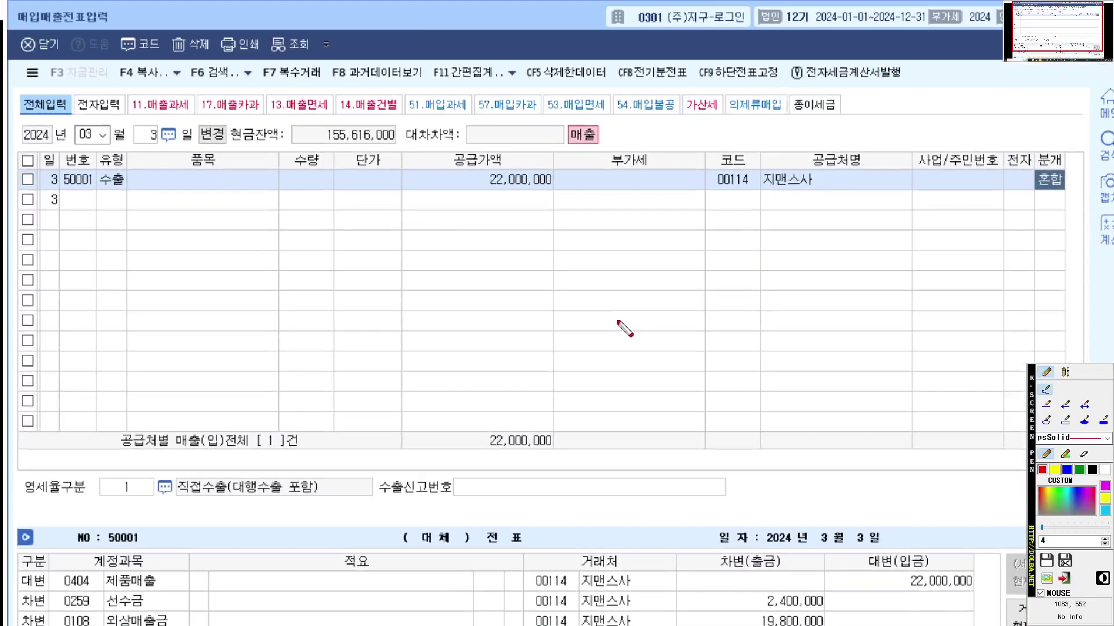
Step: Underline the 수출 type, supply amount and 지맨스사 in red, and write $20,000×1,100 beneath the supply amount
drag(95, 189, 145, 189)
drag(476, 191, 553, 190)
drag(513, 190, 525, 213)
mouse_move(442, 224)
mouse_down()
mouse_move(419, 243)
mouse_move(612, 240)
mouse_move(591, 235)
mouse_move(607, 247)
mouse_up()
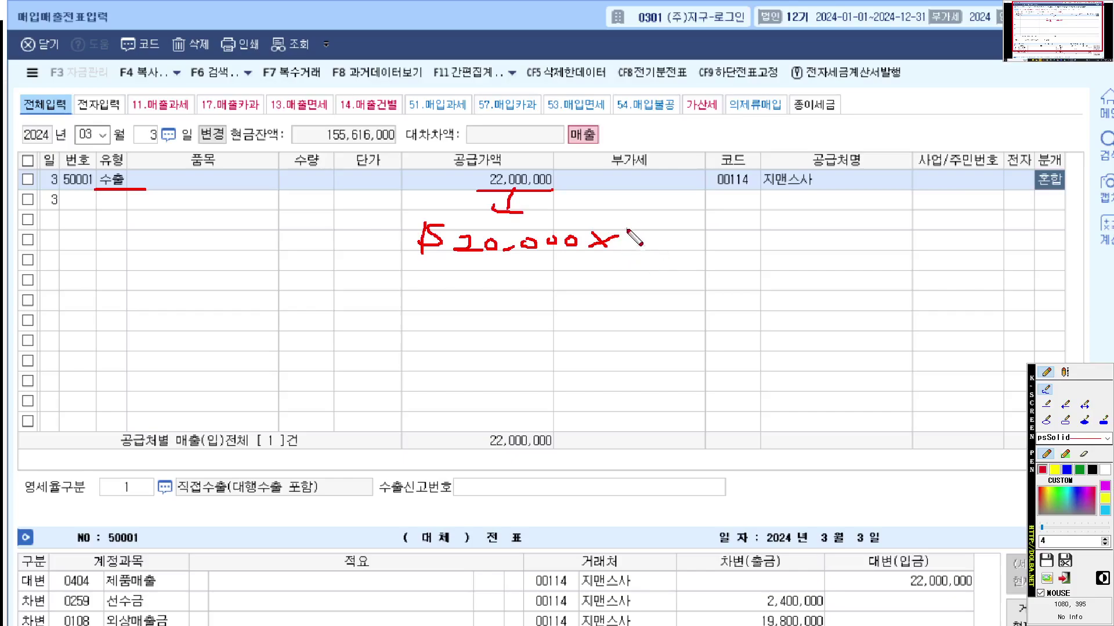
mouse_move(631, 228)
mouse_down()
mouse_move(631, 246)
mouse_move(687, 233)
mouse_up()
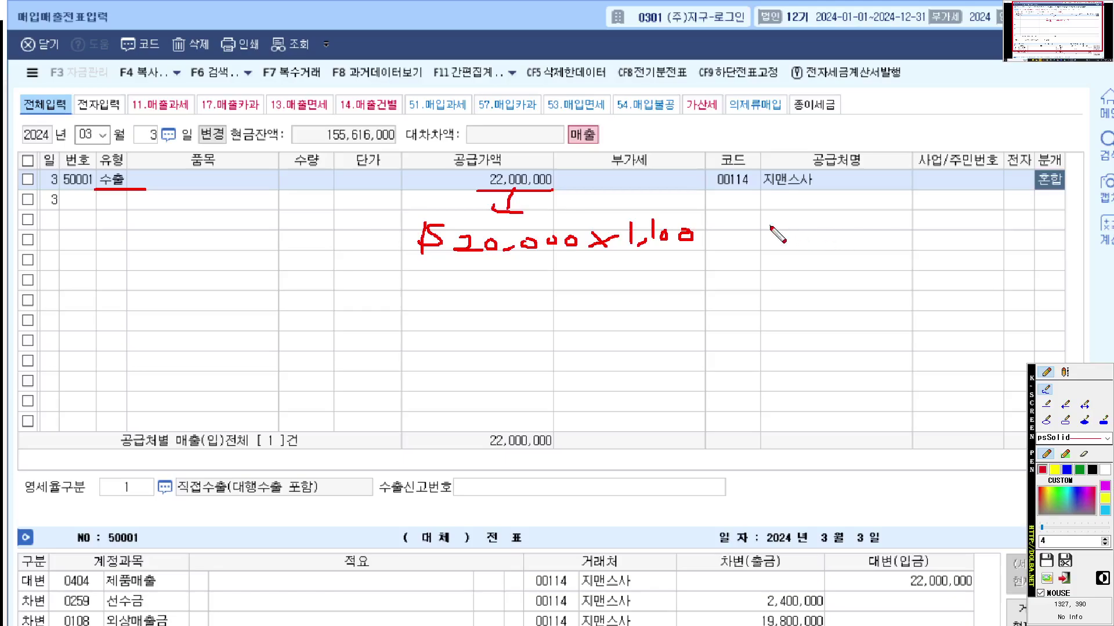
drag(715, 189, 846, 190)
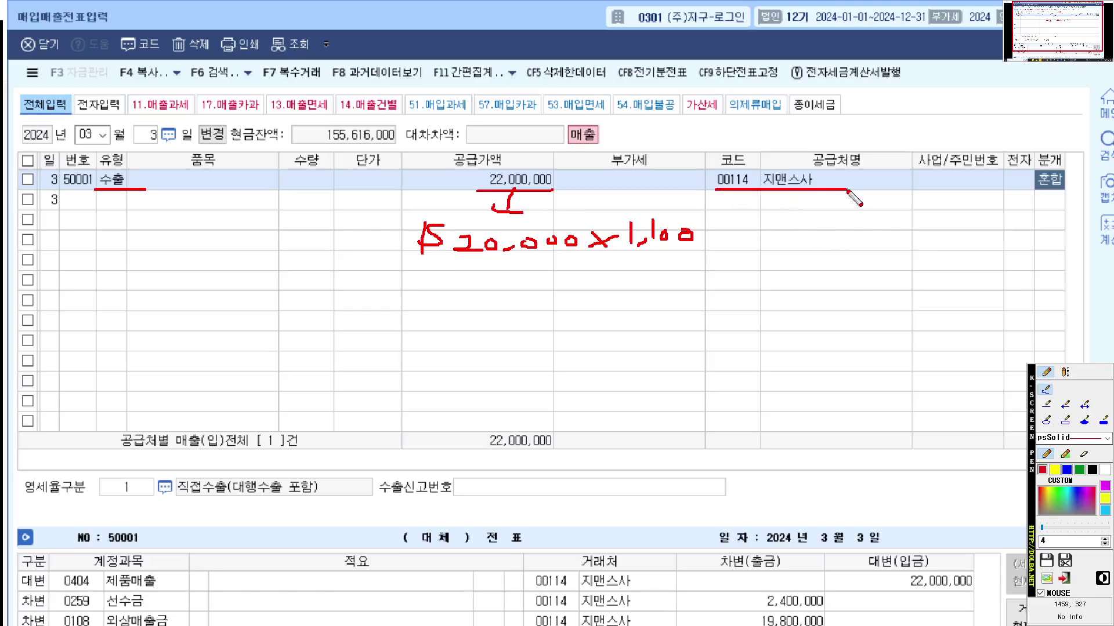
Step: Circle the 분개 type 혼합 in red with an arrow to a handwritten note, then exit the annotation view
mouse_move(1075, 192)
mouse_down()
mouse_move(1065, 205)
mouse_move(1050, 130)
mouse_move(1070, 196)
mouse_move(920, 296)
mouse_move(964, 298)
mouse_up()
click(1040, 214)
mouse_move(979, 271)
mouse_down()
mouse_move(980, 298)
mouse_move(1034, 283)
mouse_move(1049, 314)
mouse_up()
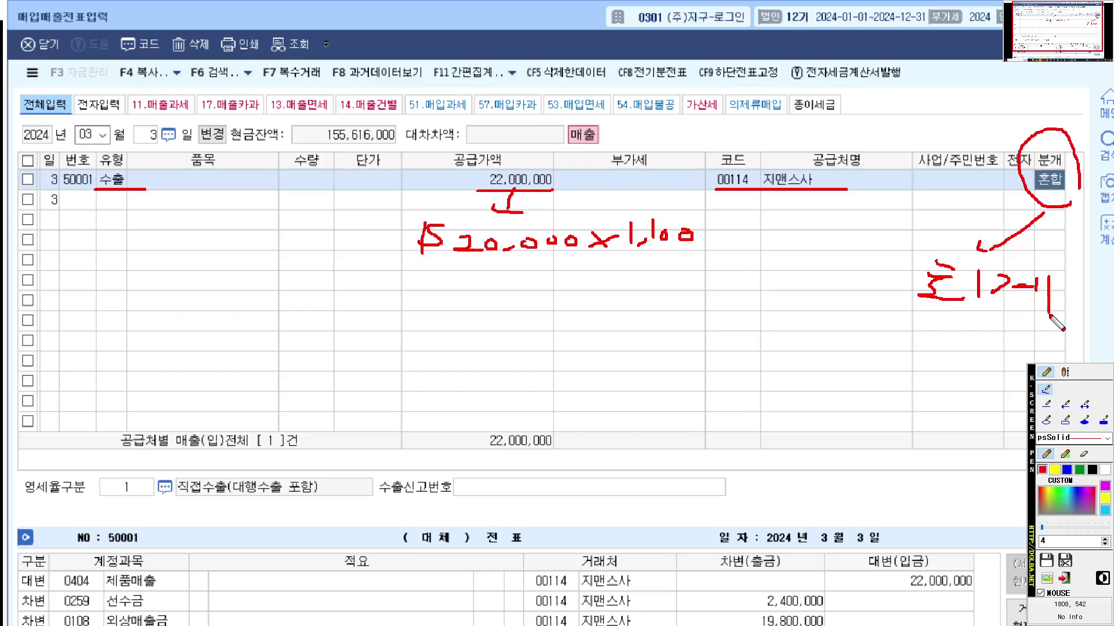
key(Escape)
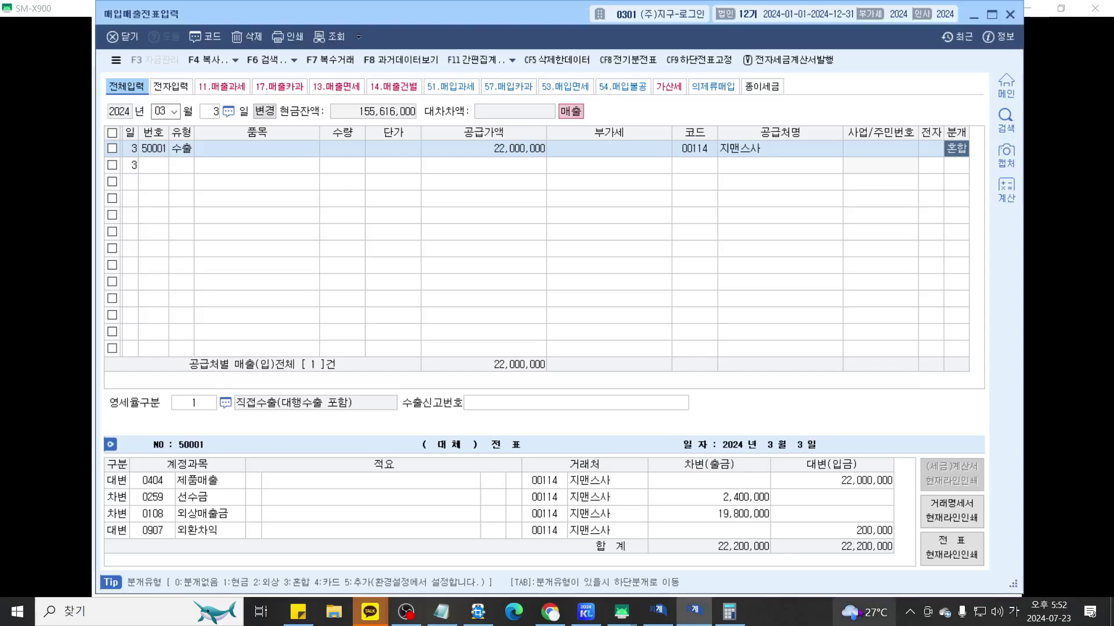
Step: Underline the 제품매출 journal line in red and write $20,000×1,100 above it with an arrow
key(F9)
scroll(749, 482, up, 3)
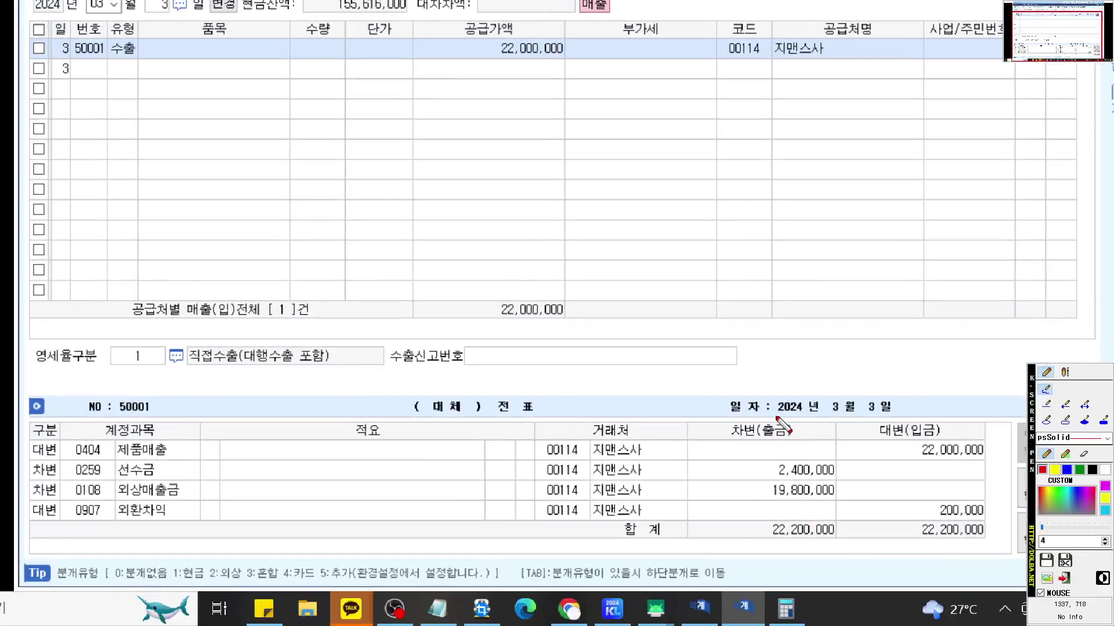
drag(29, 458, 1018, 457)
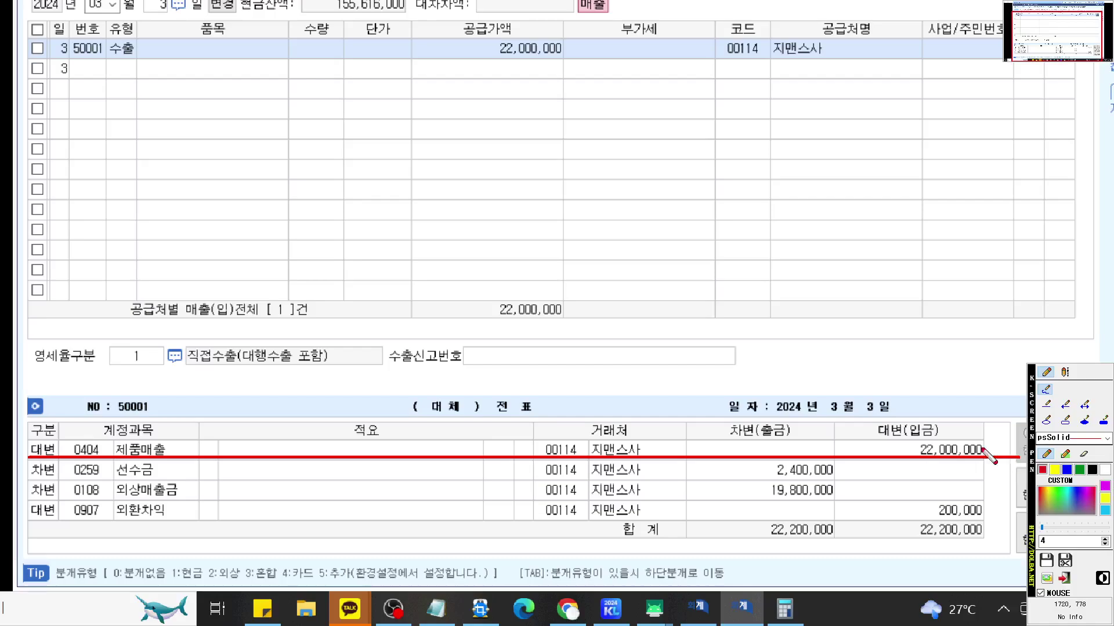
mouse_move(938, 444)
mouse_down()
mouse_move(935, 396)
mouse_move(953, 389)
mouse_up()
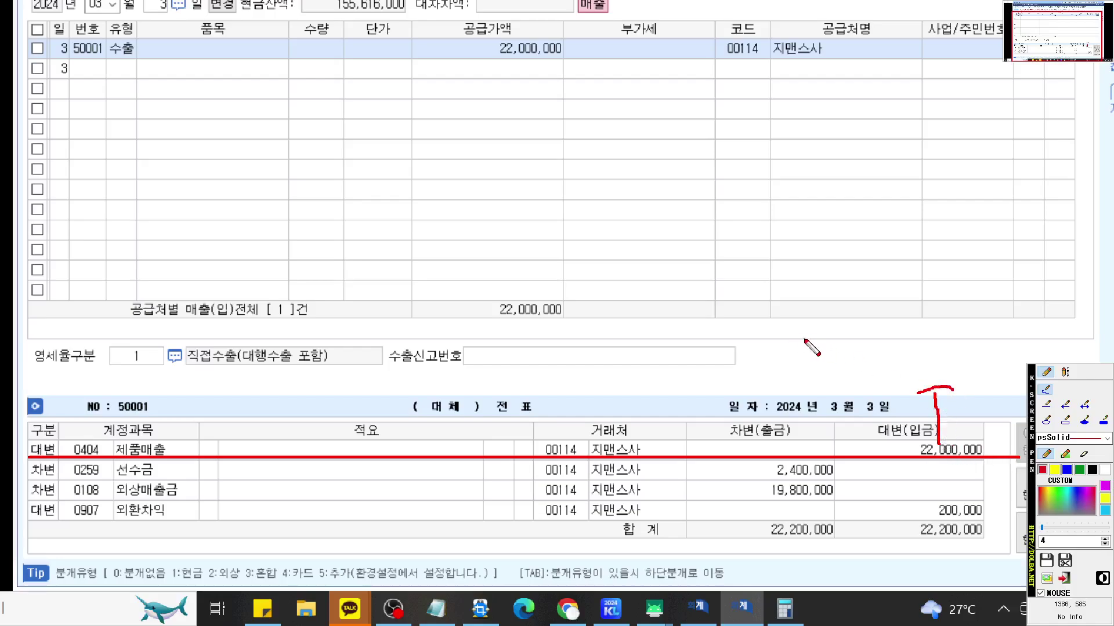
mouse_move(738, 318)
mouse_down()
mouse_move(734, 351)
mouse_move(773, 348)
mouse_up()
mouse_move(784, 333)
mouse_down()
mouse_move(777, 345)
mouse_move(785, 334)
mouse_up()
drag(798, 339, 819, 334)
drag(834, 335, 956, 345)
mouse_move(975, 328)
mouse_down()
mouse_move(966, 342)
mouse_move(976, 328)
mouse_up()
mouse_move(1001, 328)
mouse_down()
mouse_move(992, 343)
mouse_move(1002, 328)
mouse_up()
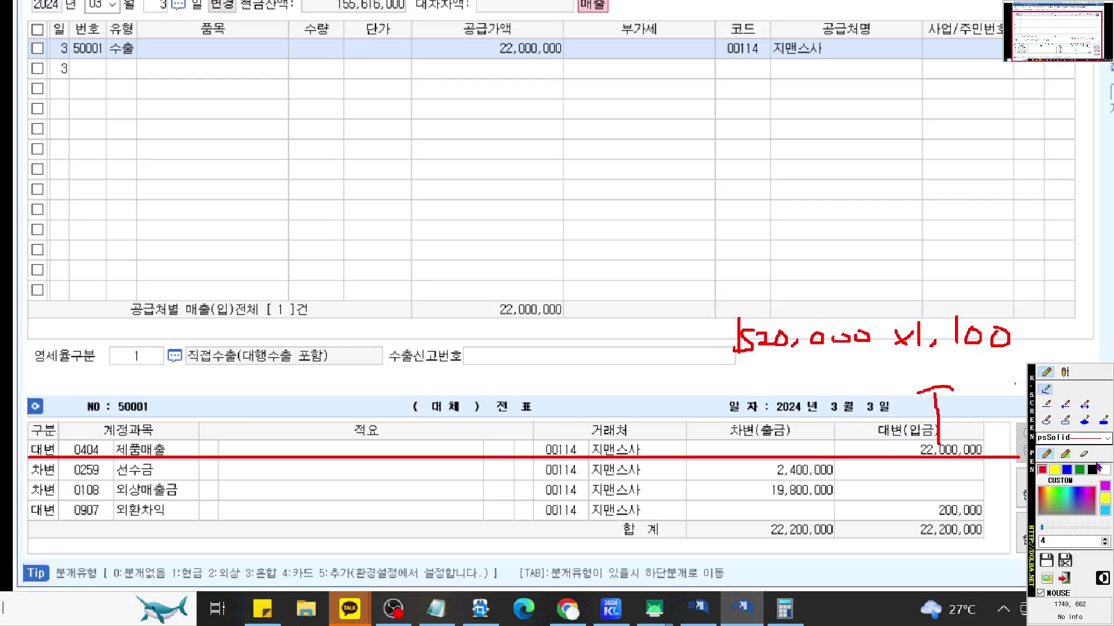
Step: Underline the 선수금 journal line in green and the 외상매출금 line in blue
click(1080, 469)
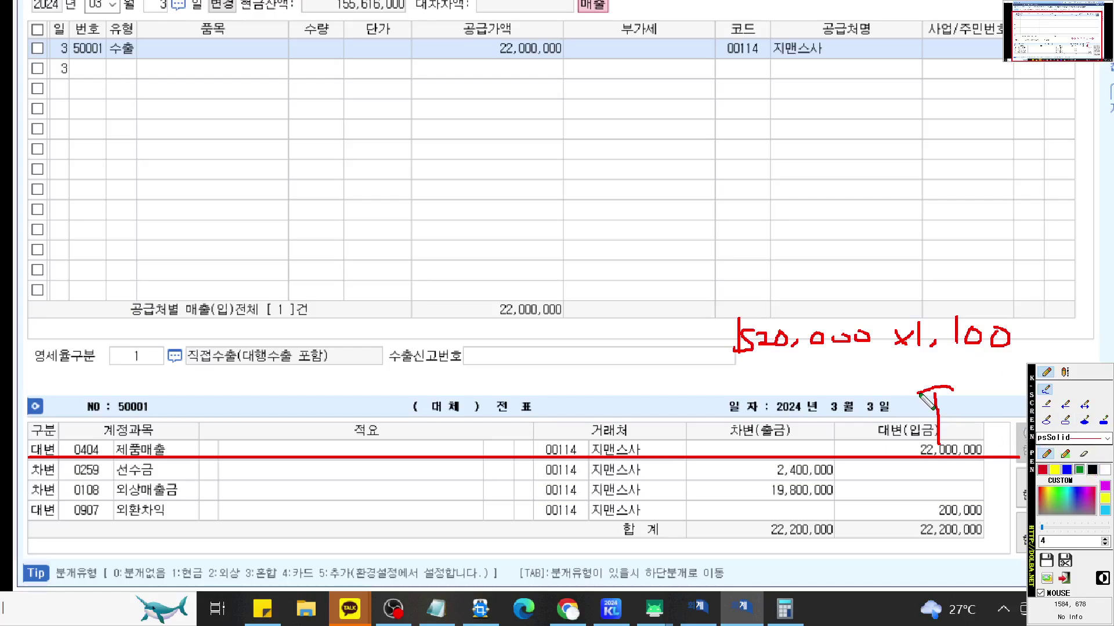
drag(36, 478, 834, 479)
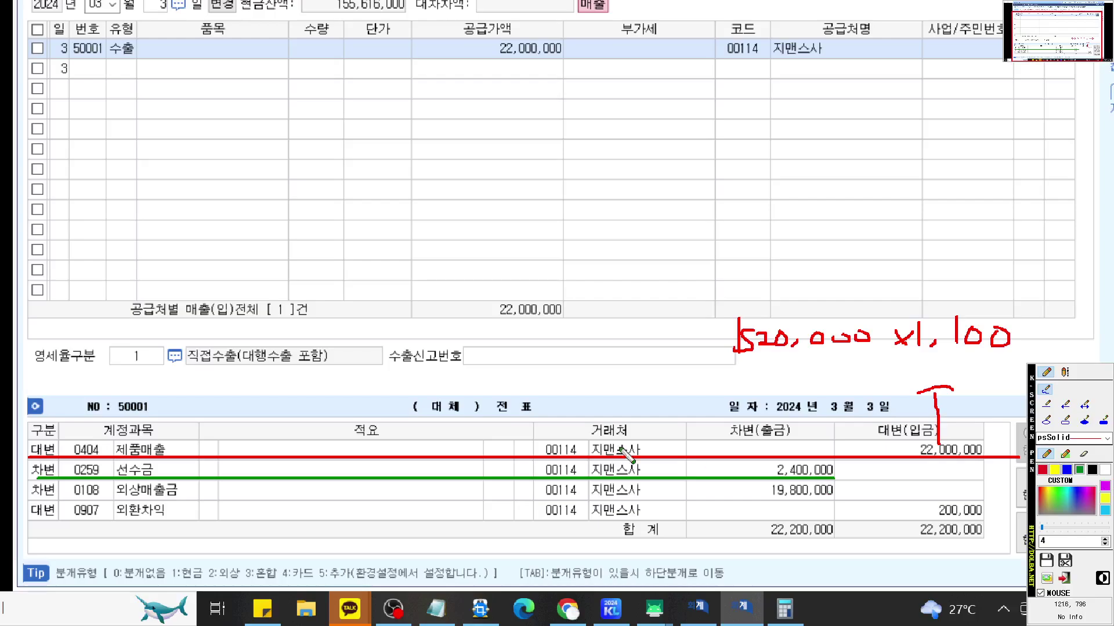
click(1042, 471)
click(1066, 470)
drag(38, 503, 854, 502)
Step: Draw a blue arrow from the 외상매출금 line to a handwritten $18,000×1,100, then exit the annotation view
mouse_move(301, 483)
mouse_down()
mouse_move(117, 398)
mouse_move(249, 240)
mouse_up()
drag(226, 235, 238, 255)
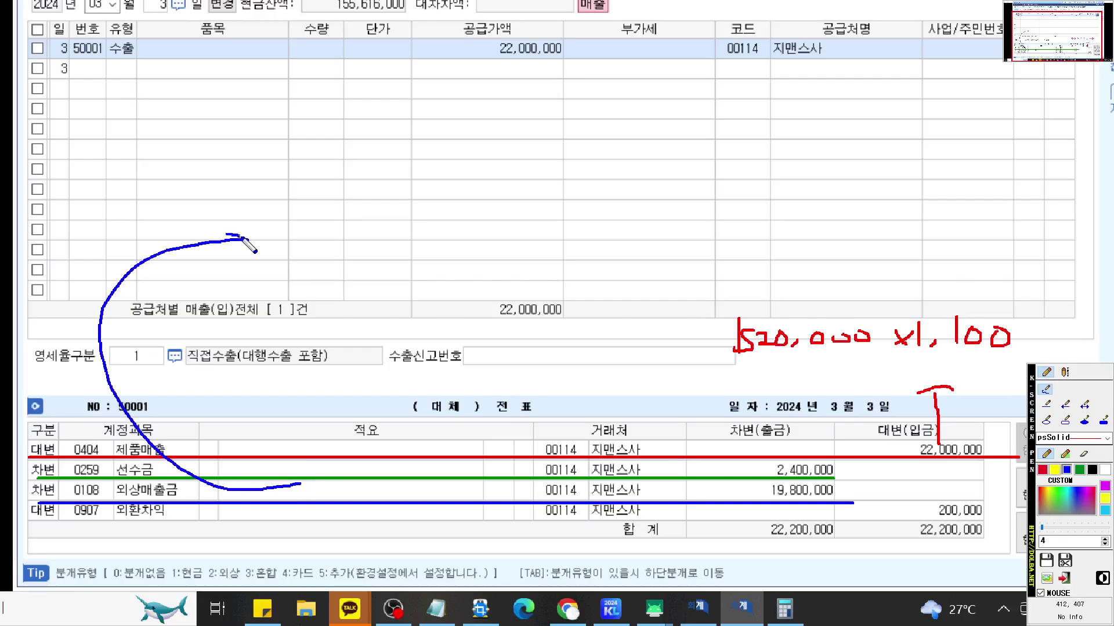
mouse_move(300, 216)
mouse_down()
mouse_move(264, 217)
mouse_move(270, 252)
mouse_up()
drag(279, 206, 275, 273)
mouse_move(298, 212)
mouse_down()
mouse_move(301, 250)
mouse_move(313, 237)
mouse_move(394, 236)
mouse_move(380, 224)
mouse_move(451, 244)
mouse_move(430, 243)
mouse_up()
mouse_move(469, 210)
mouse_down()
mouse_move(468, 235)
mouse_move(538, 237)
mouse_up()
mouse_move(566, 220)
mouse_down()
mouse_move(554, 229)
mouse_move(565, 220)
mouse_up()
mouse_move(586, 221)
mouse_down()
mouse_move(574, 232)
mouse_move(587, 219)
mouse_up()
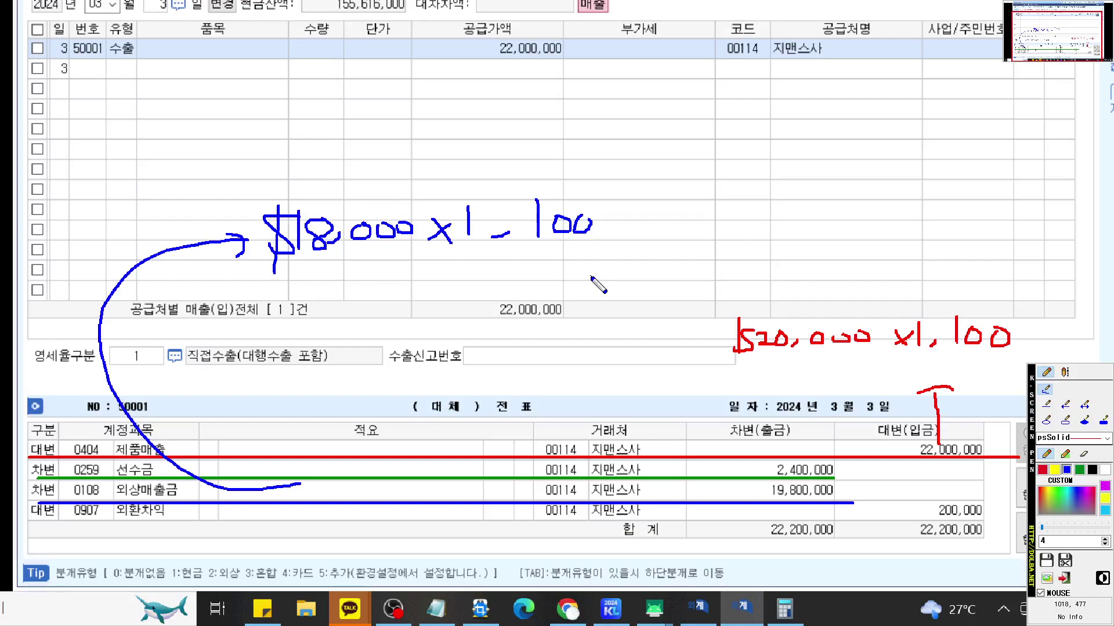
key(Escape)
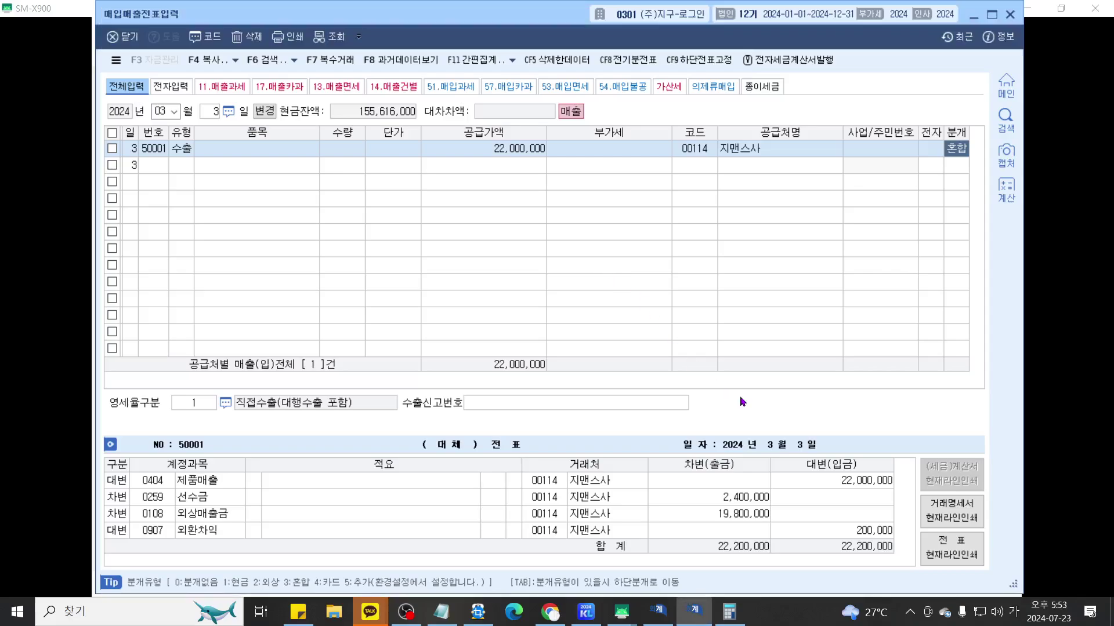
Step: Magnify the journal again, underline the 제품매출 credit amount in blue and link it by arrow to a handwritten $20,000×1,100
key(ctrl+2)
scroll(779, 429, up, 2)
scroll(798, 455, down, 1)
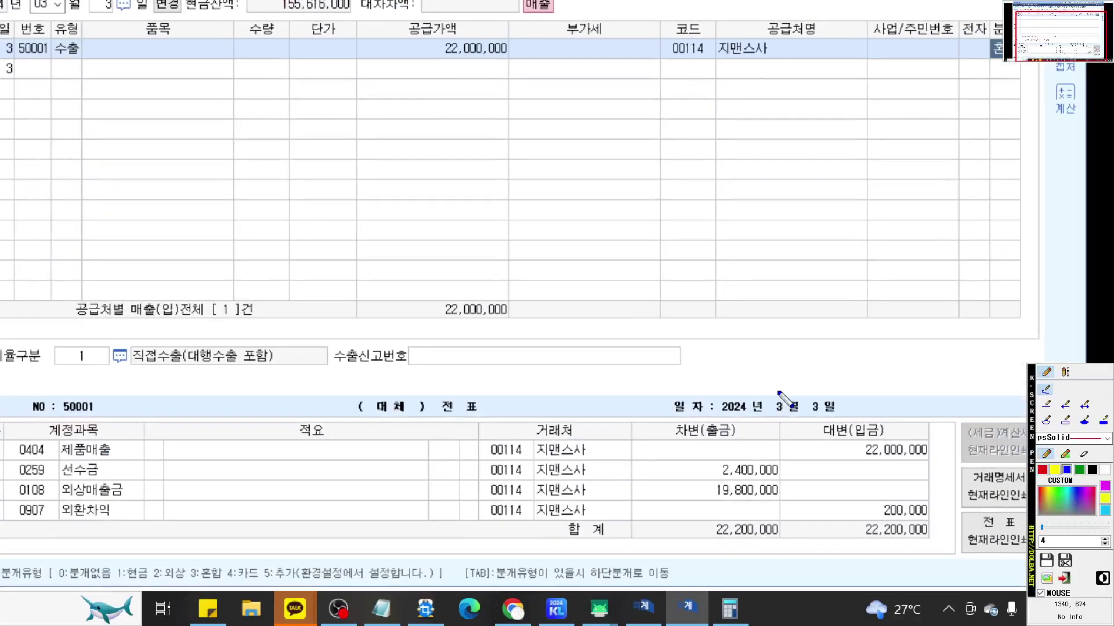
mouse_move(915, 441)
mouse_down()
mouse_move(903, 316)
mouse_move(913, 318)
mouse_up()
drag(869, 461, 976, 461)
mouse_move(784, 207)
mouse_down()
mouse_move(819, 231)
mouse_move(804, 234)
mouse_up()
mouse_move(805, 189)
mouse_down()
mouse_move(800, 236)
mouse_move(866, 216)
mouse_move(888, 229)
mouse_move(934, 212)
mouse_move(965, 223)
mouse_move(986, 209)
mouse_move(996, 230)
mouse_move(1055, 216)
mouse_up()
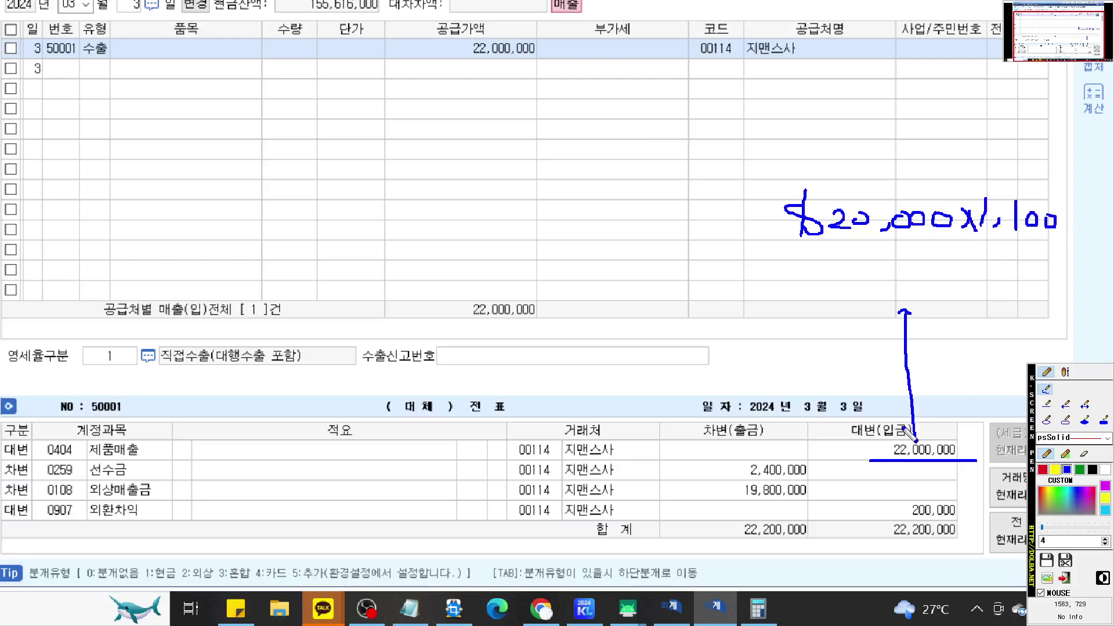
Step: Underline the 외상매출금 line in blue and draw an arrow from its debit amount to a handwritten $18,000×1,100
drag(8, 500, 827, 499)
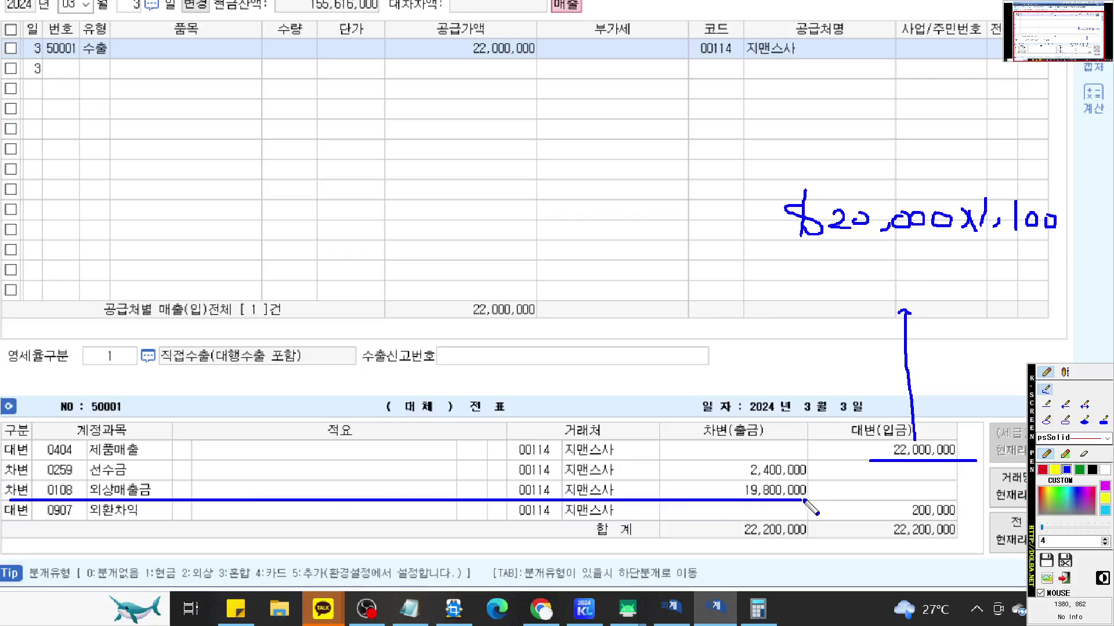
mouse_move(755, 486)
mouse_down()
mouse_move(542, 380)
mouse_move(545, 283)
mouse_move(562, 296)
mouse_up()
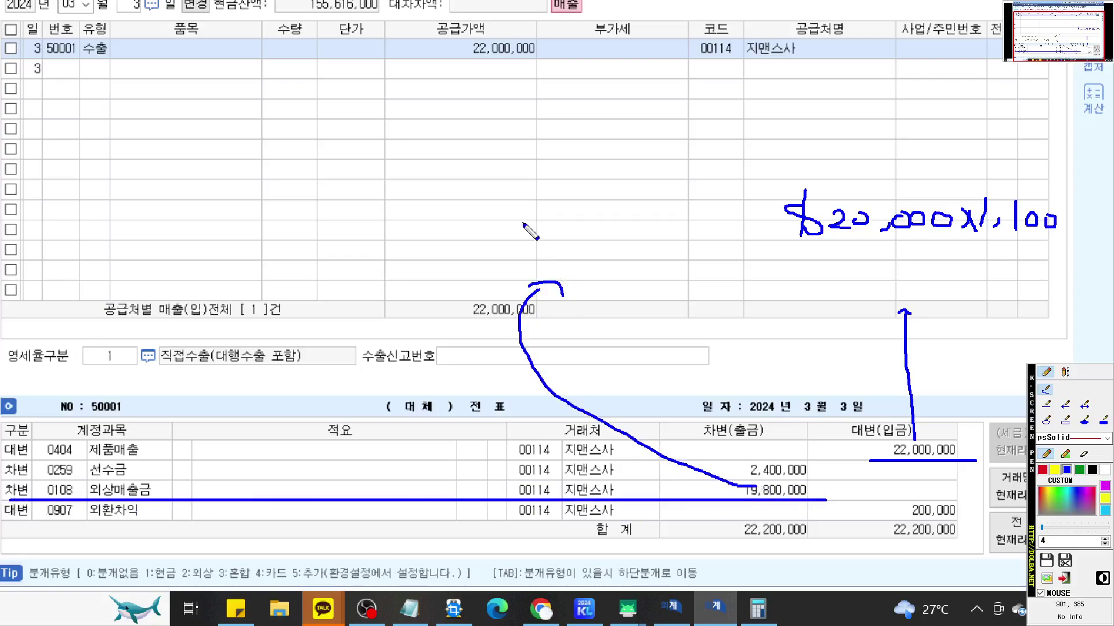
drag(522, 227, 498, 250)
drag(499, 212, 500, 260)
drag(515, 225, 518, 264)
mouse_move(542, 223)
mouse_down()
mouse_move(529, 225)
mouse_move(542, 248)
mouse_move(563, 247)
mouse_up()
drag(580, 232, 672, 247)
mouse_move(670, 231)
mouse_down()
mouse_move(648, 247)
mouse_move(759, 244)
mouse_up()
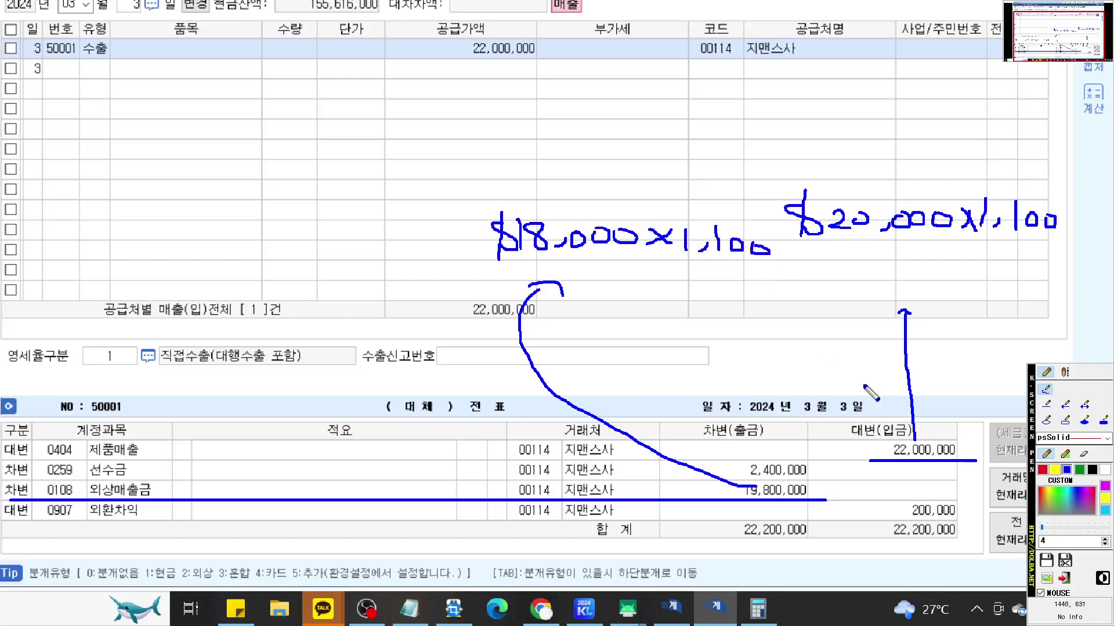
Step: Write ($2,000×1,100) and $2,000×1,200 in red below the blue calculations, then exit the annotation view
click(1043, 471)
mouse_move(850, 248)
mouse_down()
mouse_move(855, 268)
mouse_move(944, 254)
mouse_move(993, 270)
mouse_move(1055, 251)
mouse_move(1054, 276)
mouse_up()
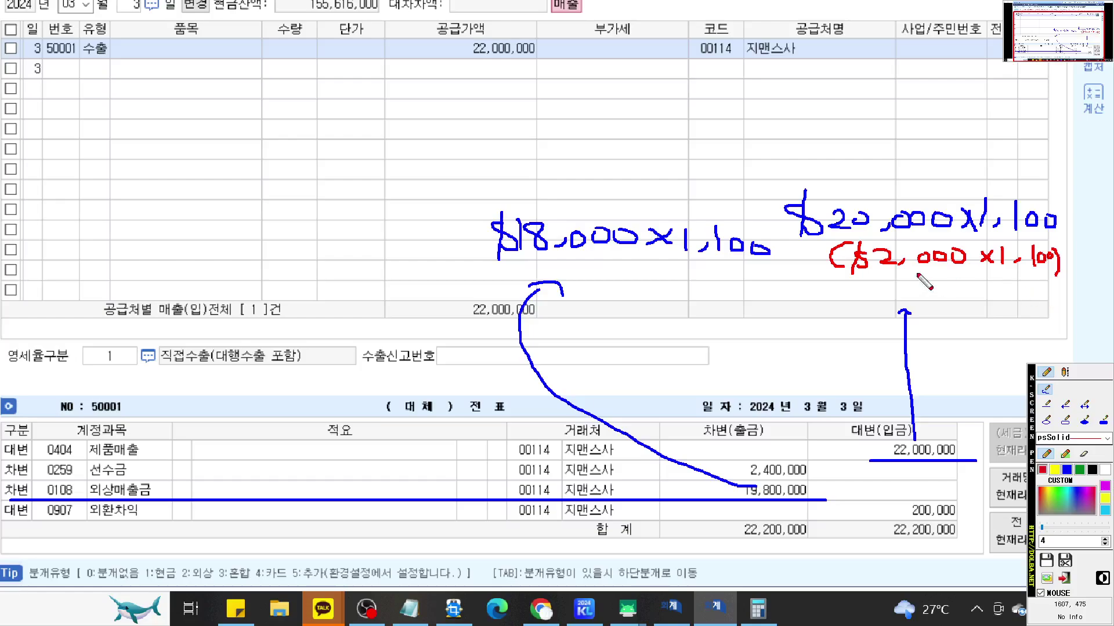
mouse_move(518, 268)
mouse_down()
mouse_move(503, 294)
mouse_move(565, 292)
mouse_up()
mouse_move(580, 287)
mouse_down()
mouse_move(631, 278)
mouse_move(684, 290)
mouse_move(747, 279)
mouse_move(740, 290)
mouse_move(795, 287)
mouse_up()
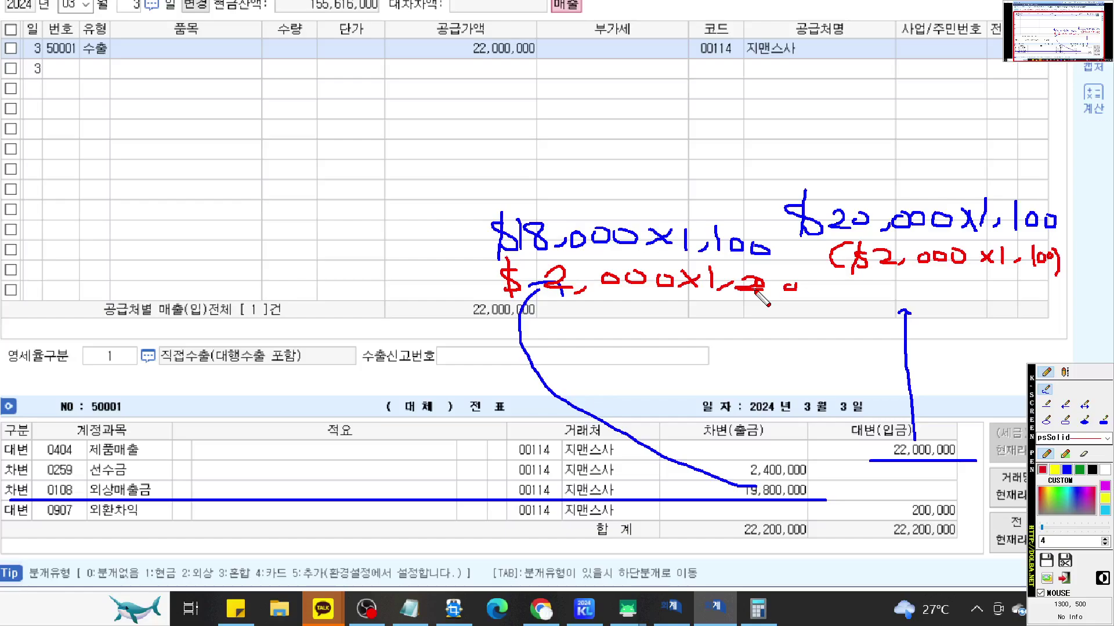
key(Escape)
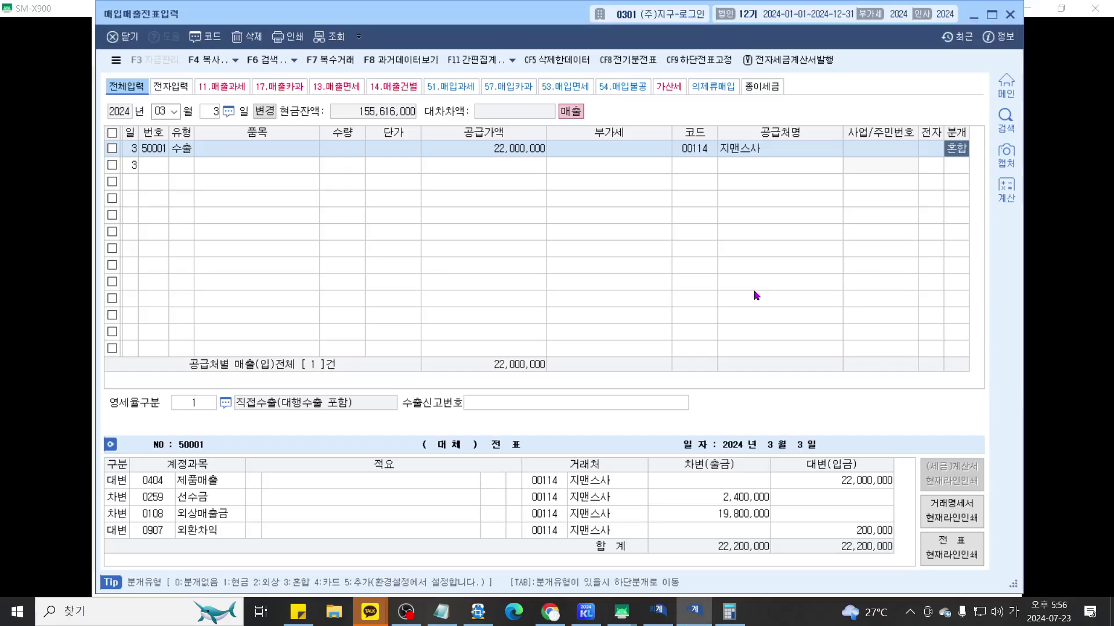
Step: Switch to the tablet's problem sheet and go to problem [11] on the 4월 3일 ㈜서울 receivable write-off
click(621, 612)
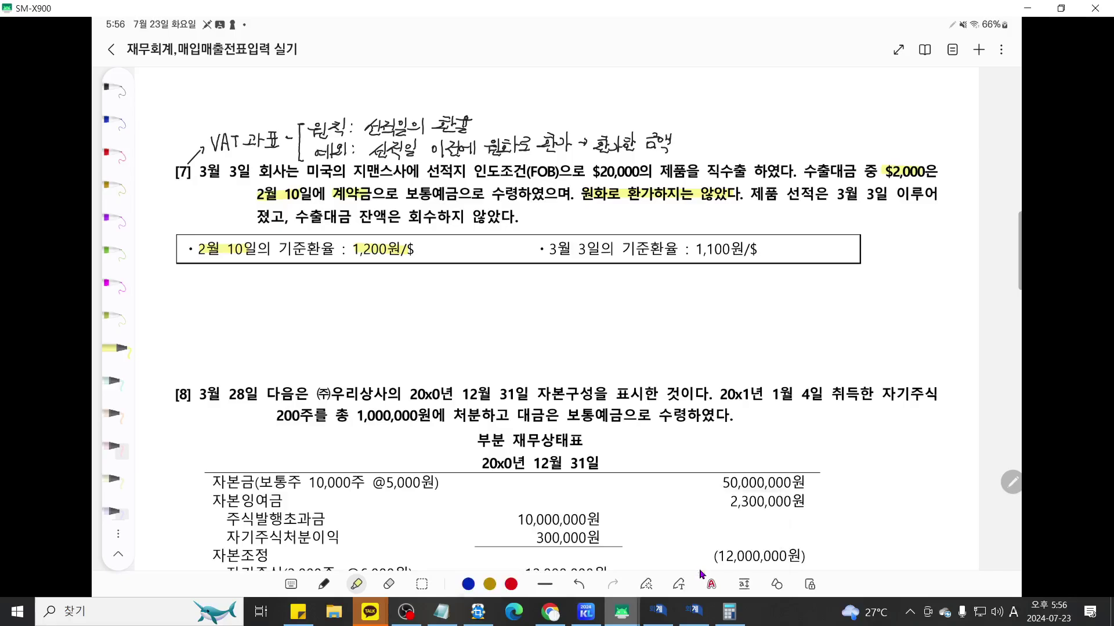
scroll(581, 365, down, 3)
scroll(581, 364, down, 15)
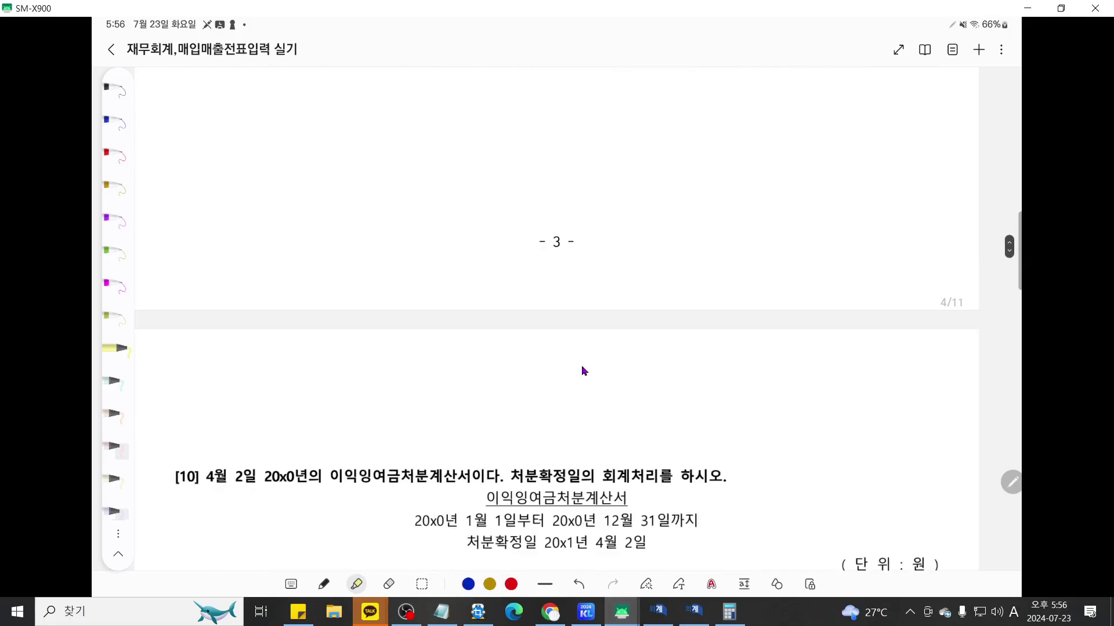
scroll(581, 370, down, 4)
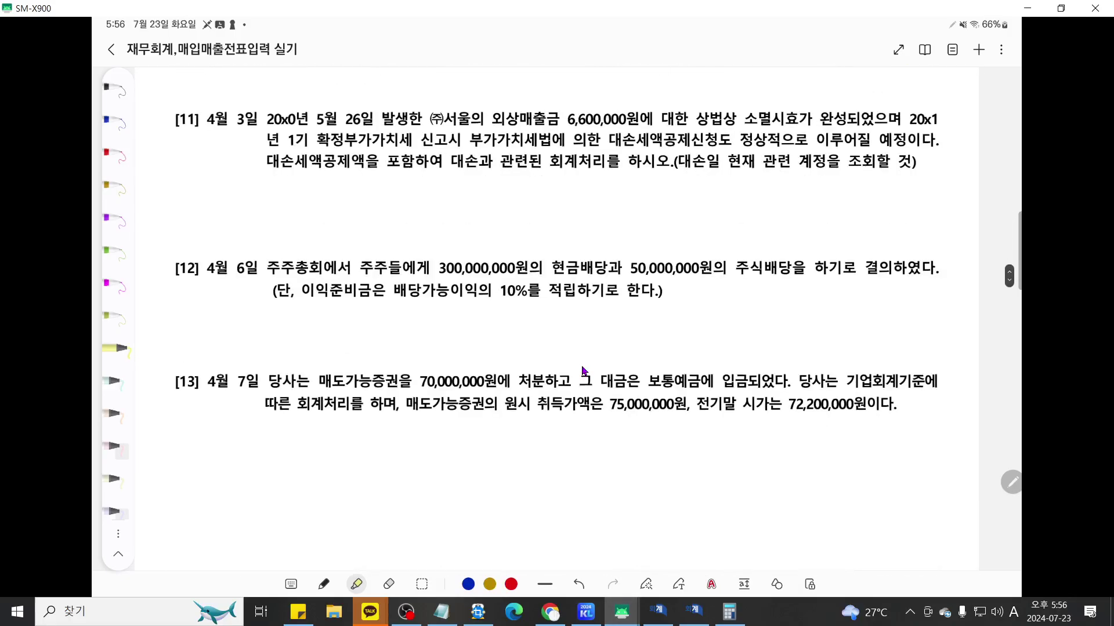
scroll(583, 371, up, 2)
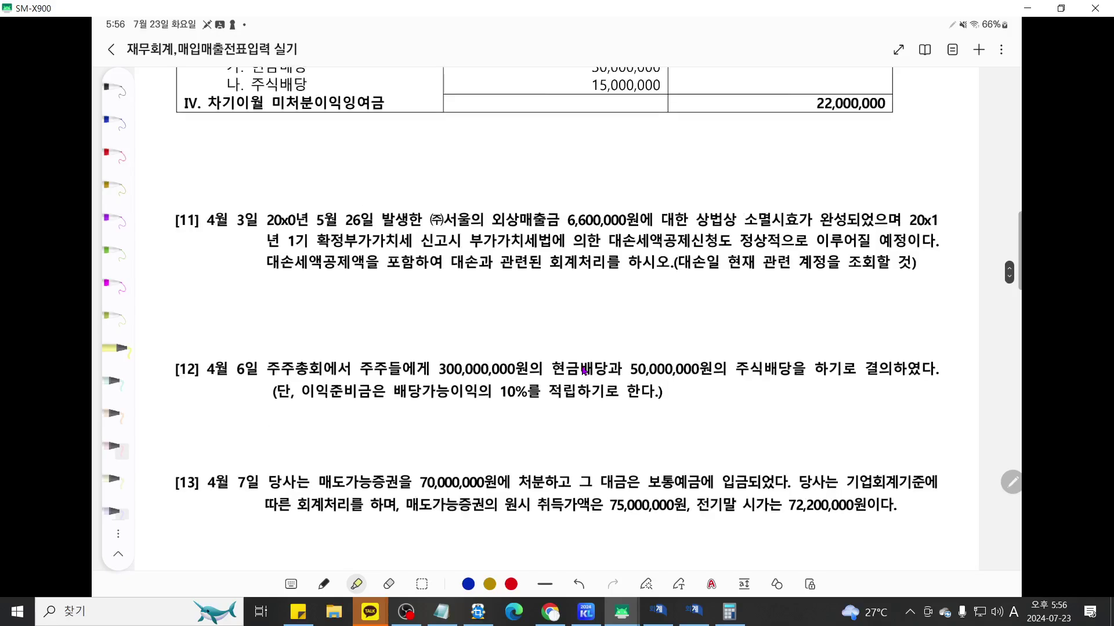
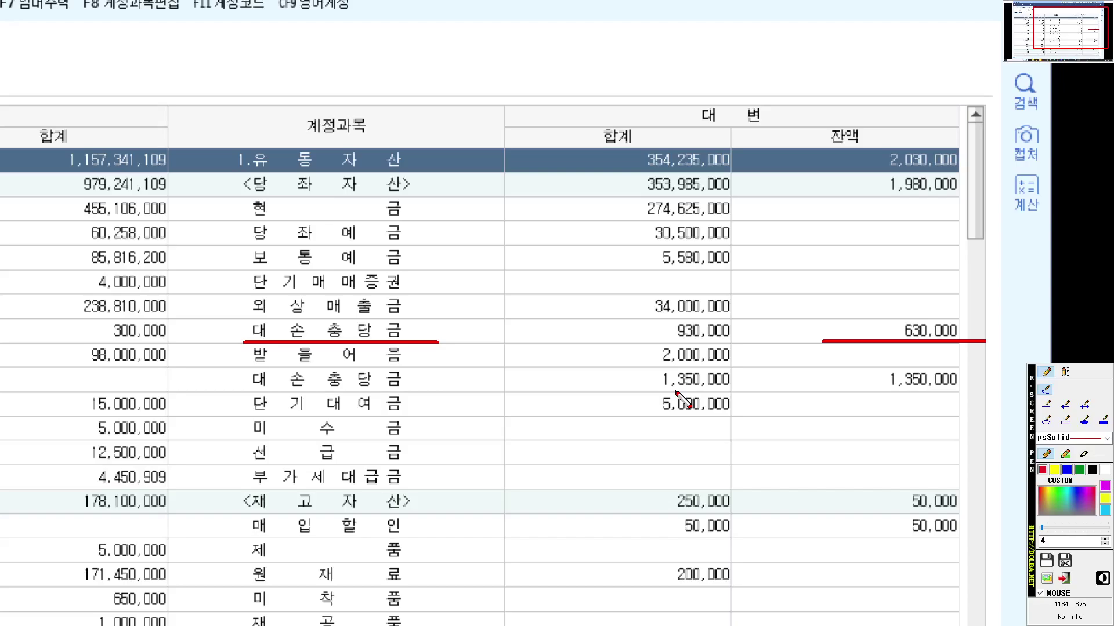
Step: Clear the red underlines from the 합계잔액시산표's 외상매출금 대손충당금 line and return to the normal view
key(Escape)
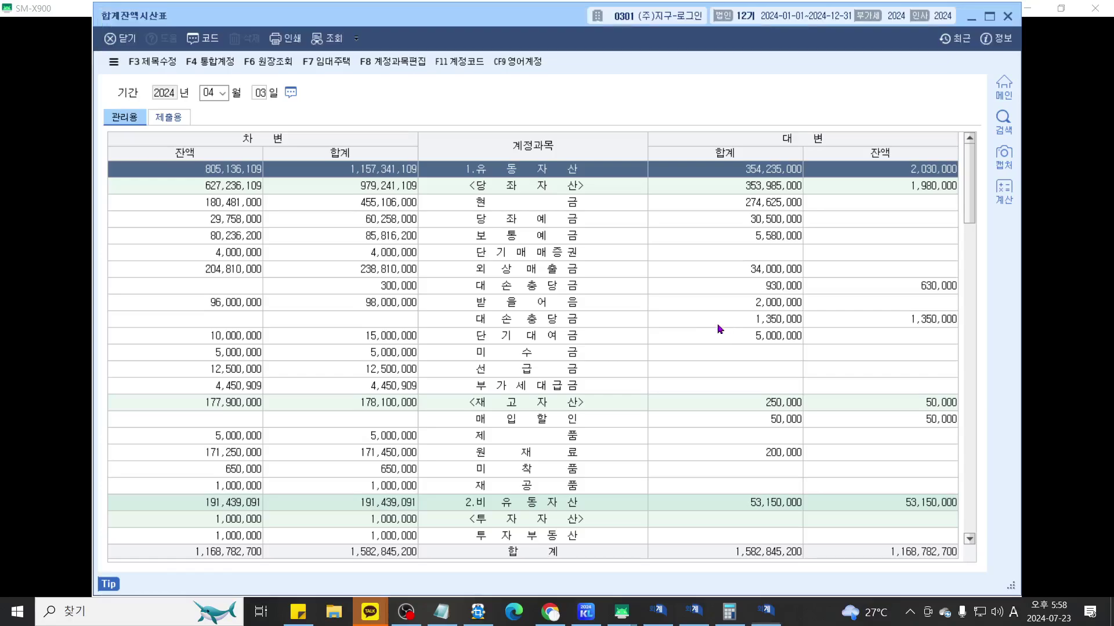
Step: Close the 합계잔액시산표 and set the 일반전표입력 window's date to 4월 3일
click(1008, 16)
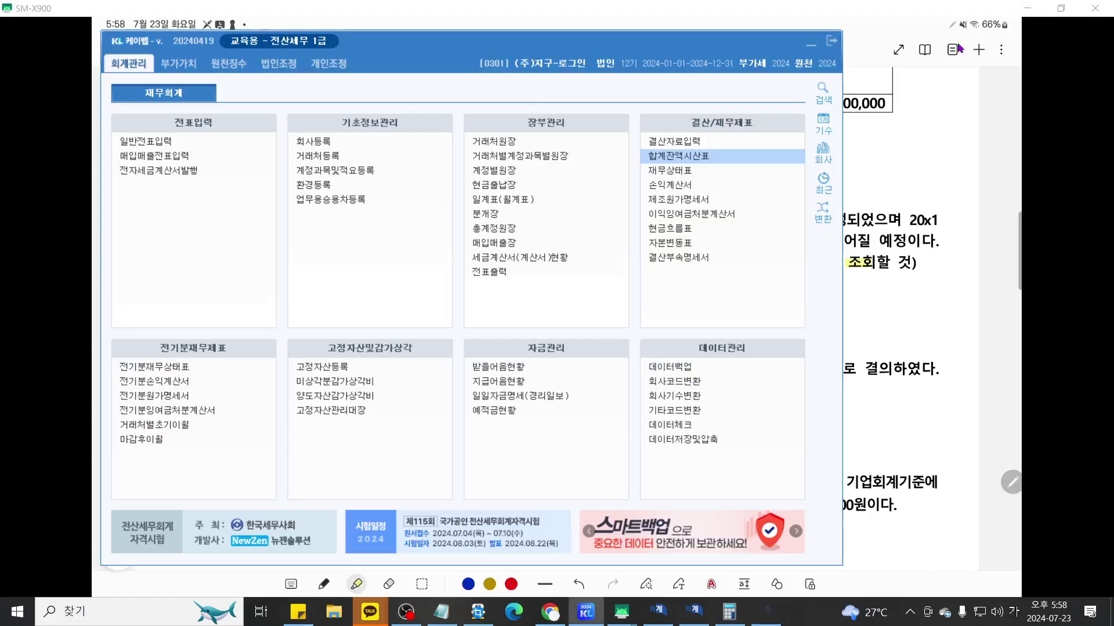
click(660, 610)
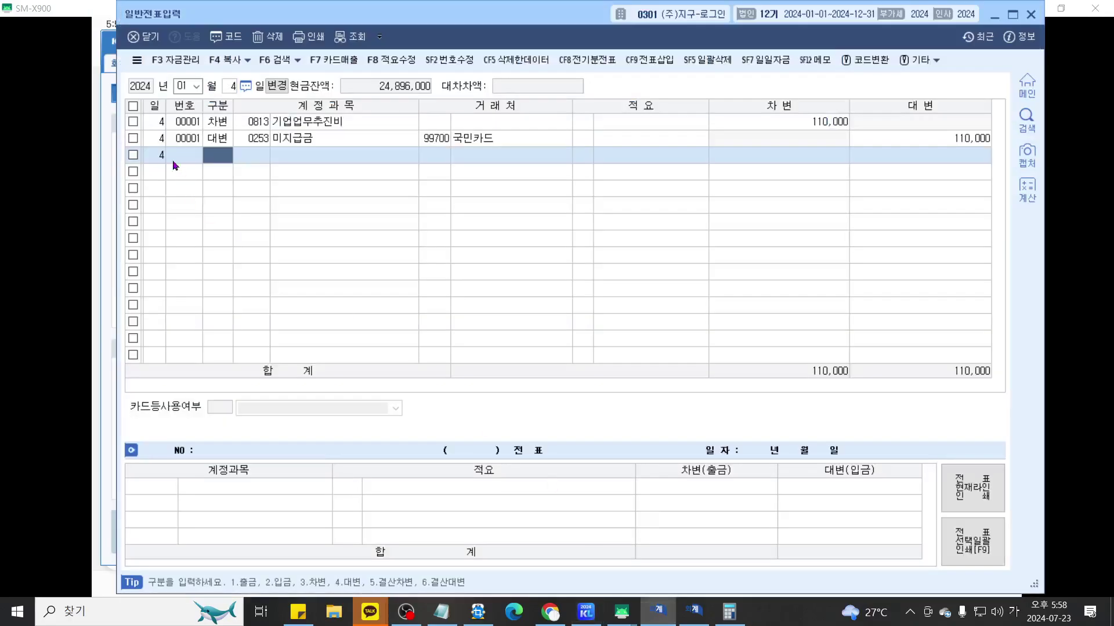
click(183, 87)
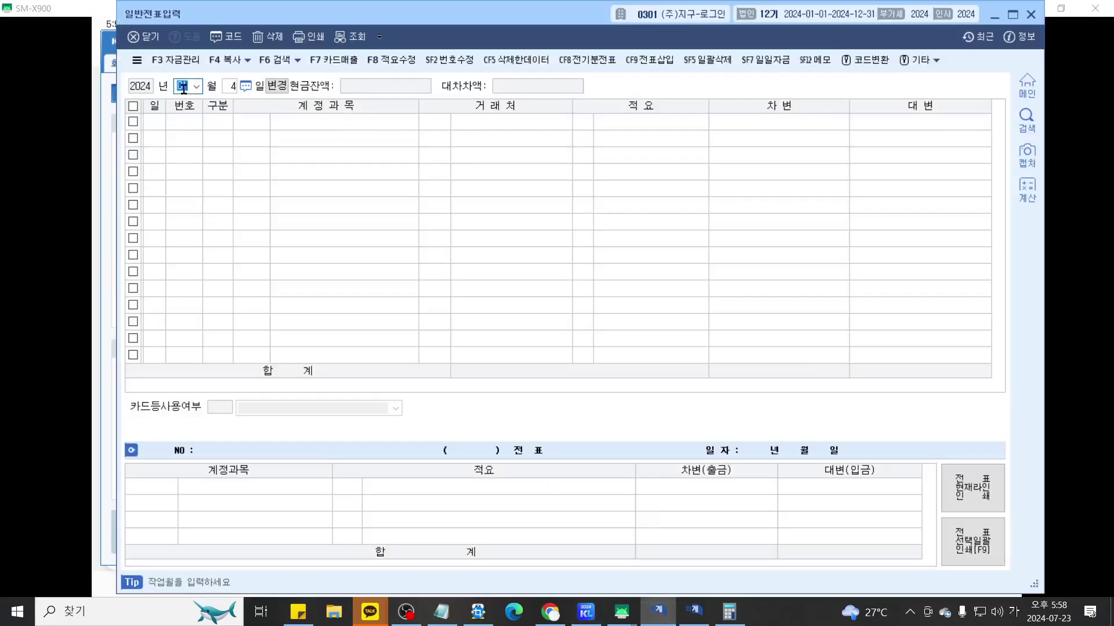
text(4)
key(Return)
text(3)
key(Return)
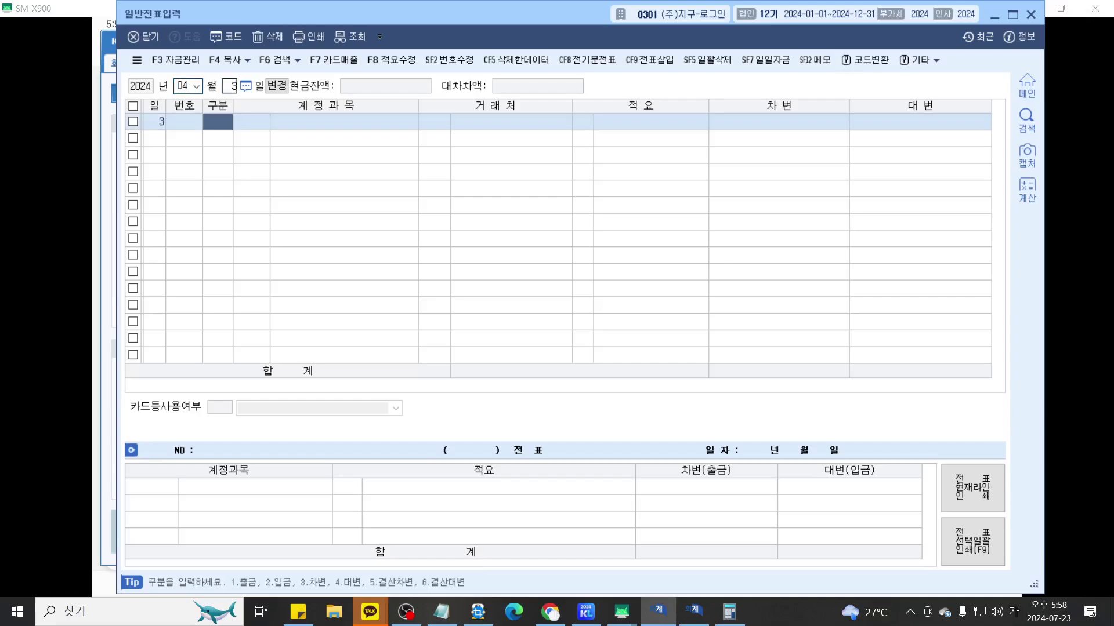
Step: Enter a 대변 line for 외상매출금 (0108) with client (주)서울 and an amount of 6,600,000
text(4)
key(Return)
text(10)
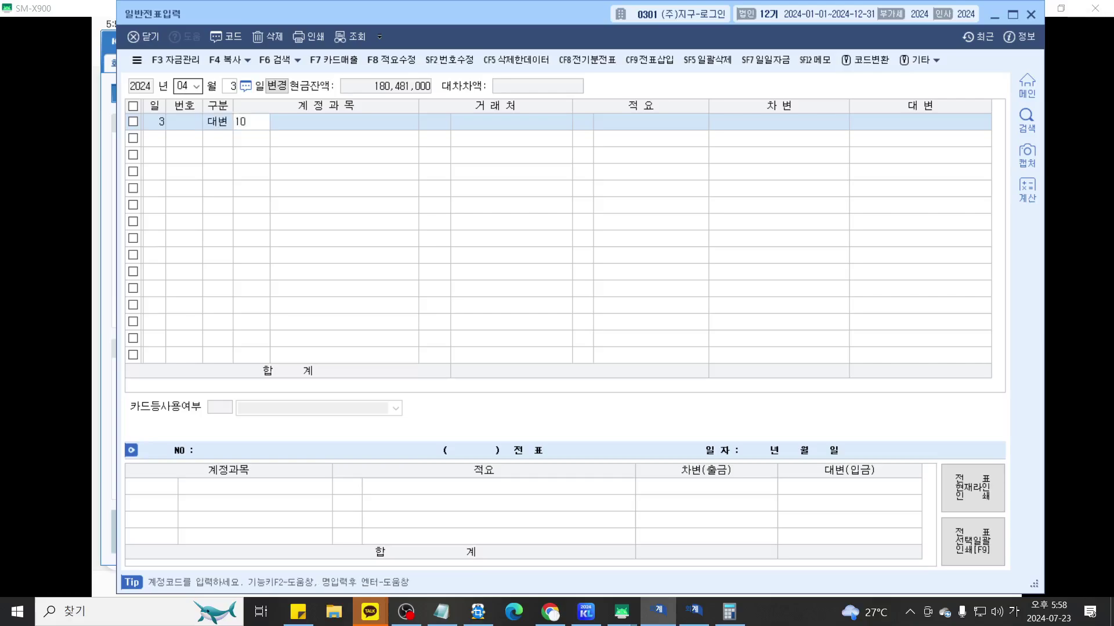
text(8)
key(Return)
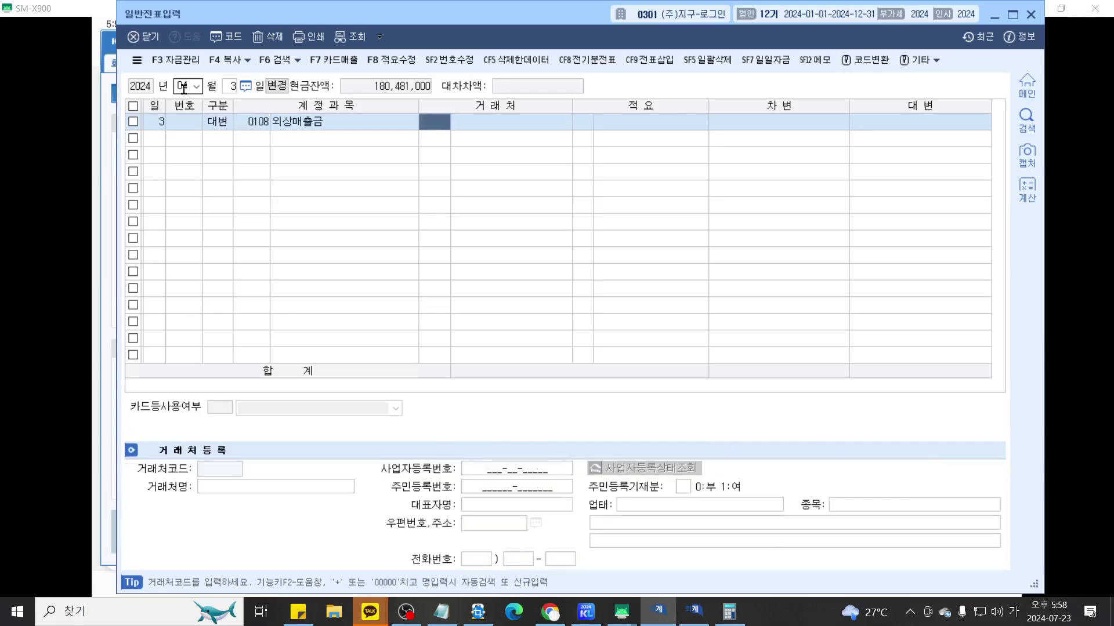
text(서울)
key(Return)
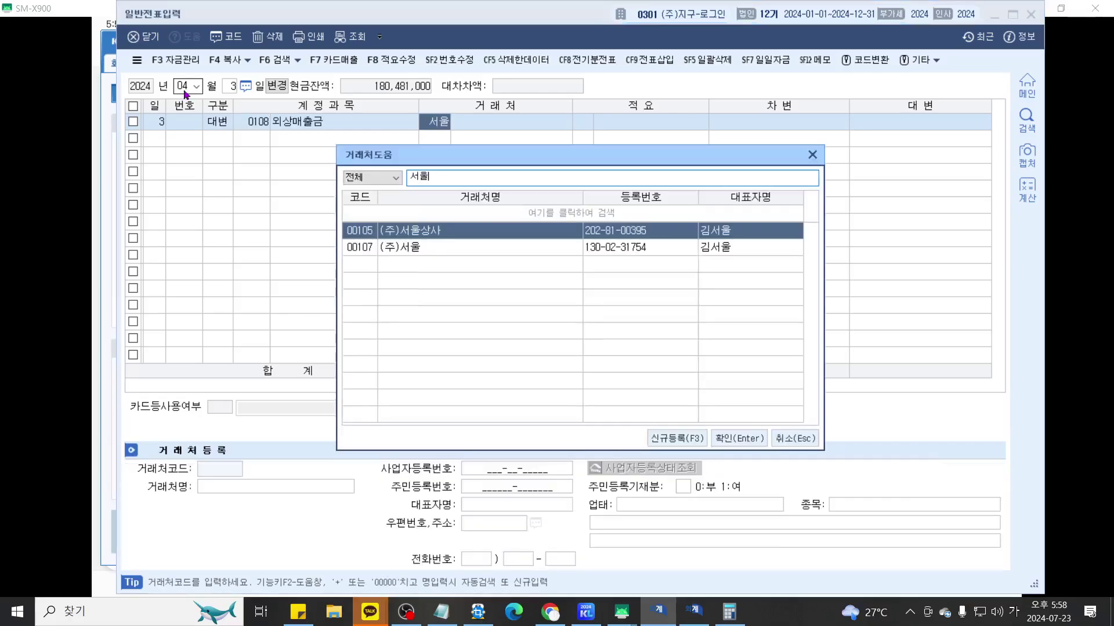
key(Down)
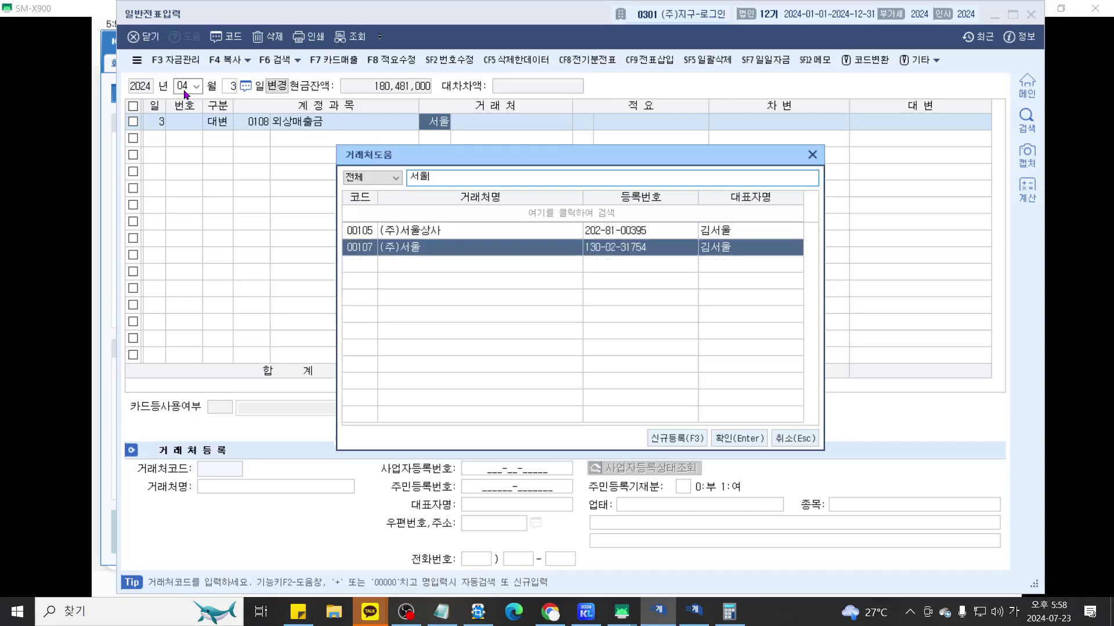
key(Return)
key(Return)
text(6600000)
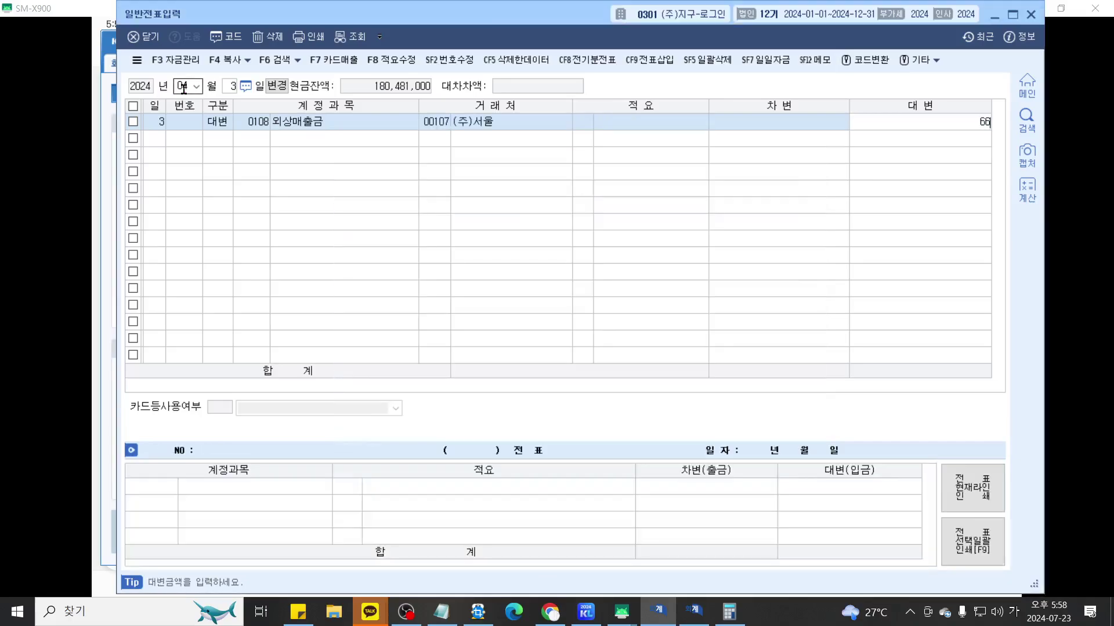
key(Return)
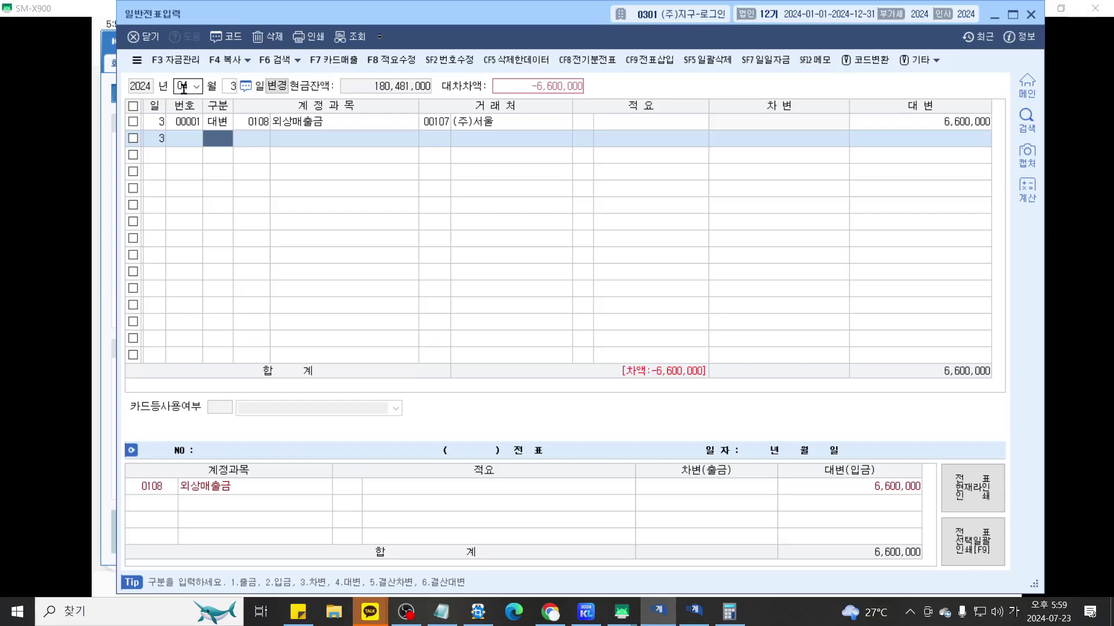
Step: Add a 차변 line for 부가세예수금 (0255) with an amount of 600,000
text(3)
key(Return)
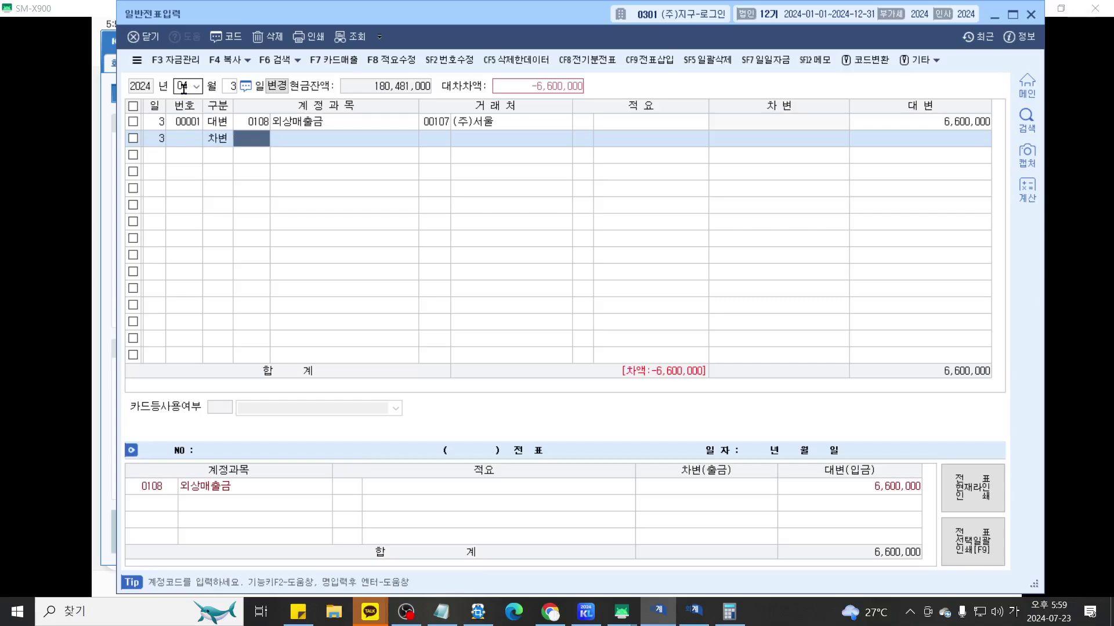
text(255)
key(Return)
key(Return)
key(Return)
key(Return)
key(Return)
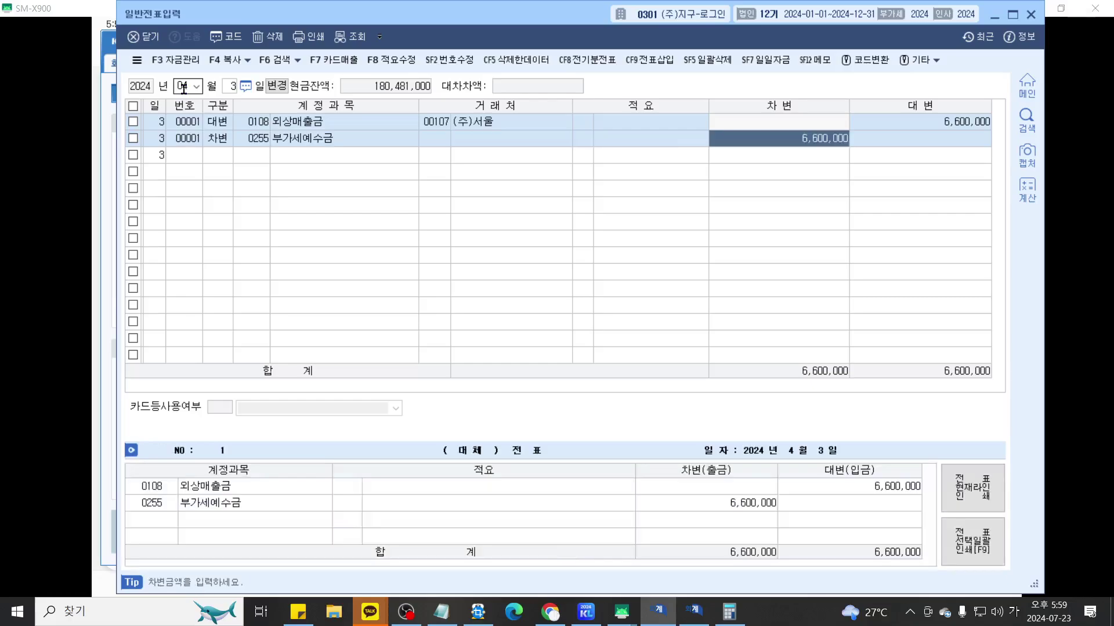
text(600,000)
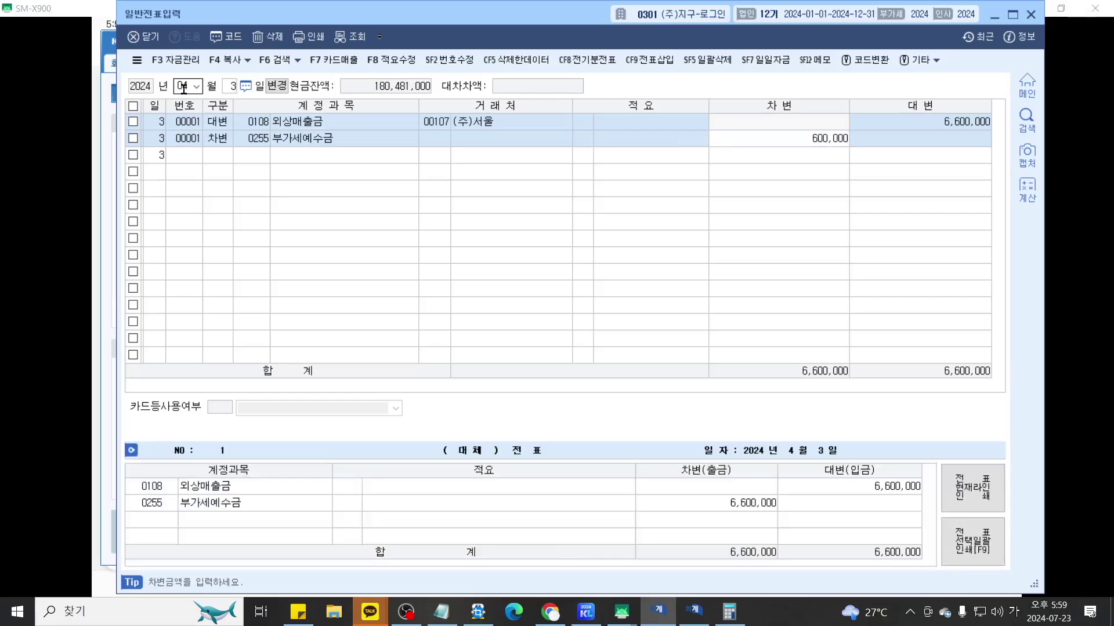
key(Return)
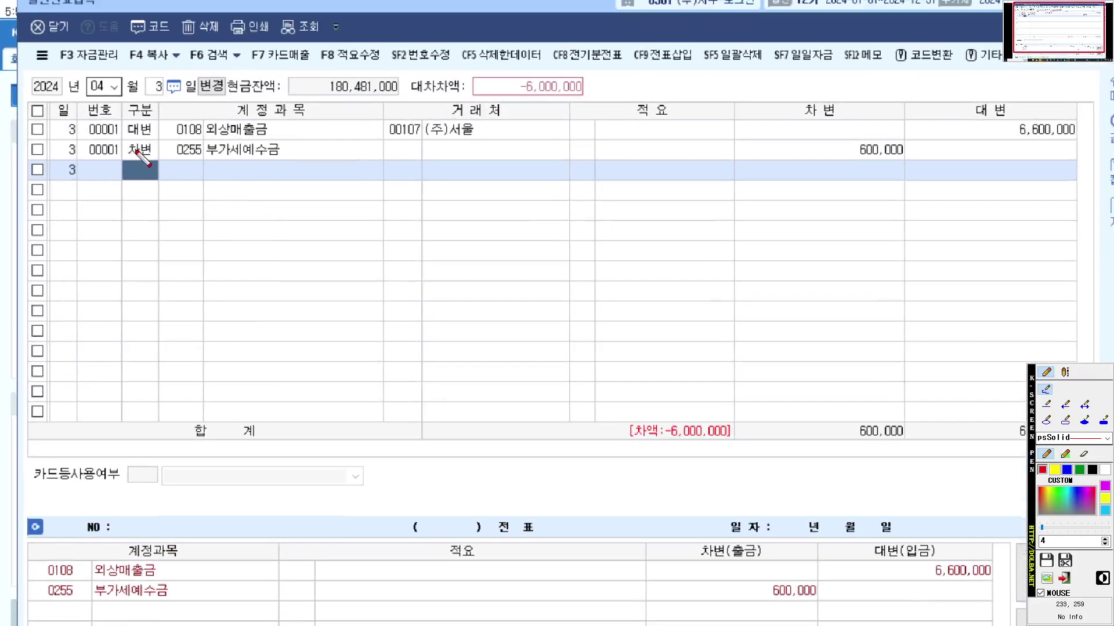
Step: Underline the 부가세예수금 line in red across to the 대변 column and exit the annotation view
drag(134, 150, 1026, 150)
drag(138, 160, 1064, 161)
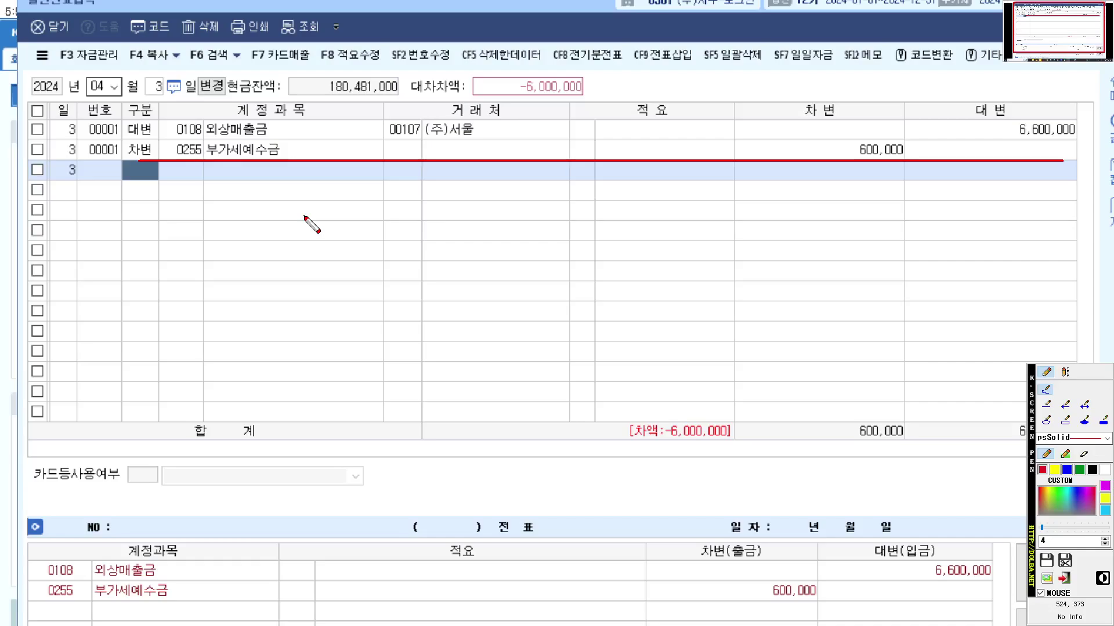
key(Escape)
Step: Add a 차변 line for 대손충당금 (0109) with an amount of 630,000
text(3)
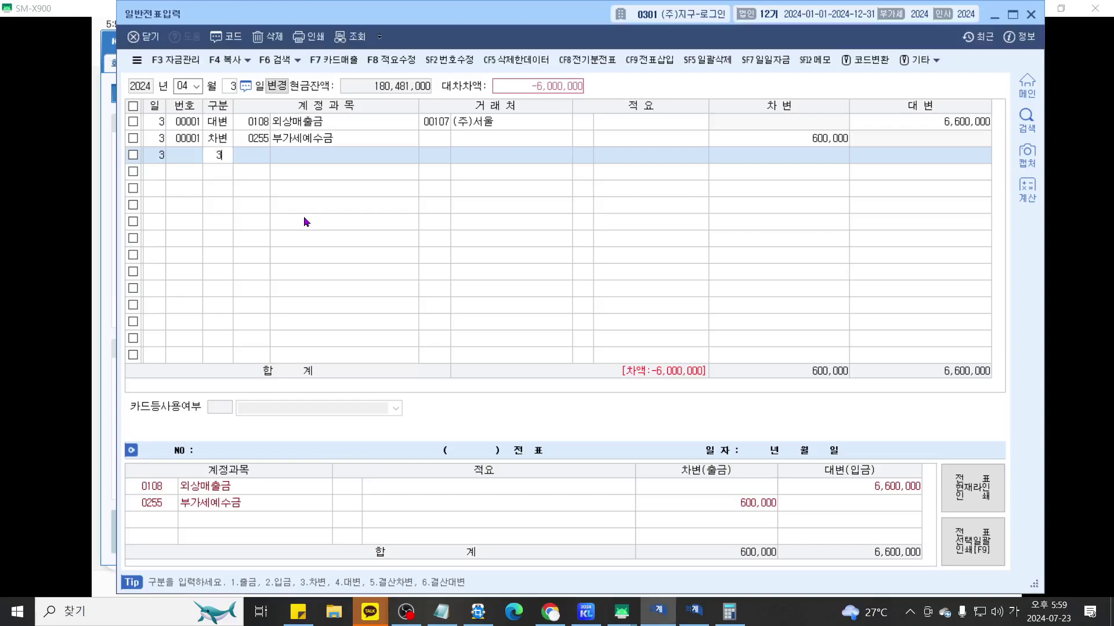
key(Return)
text(109)
key(Return)
key(Return)
key(Return)
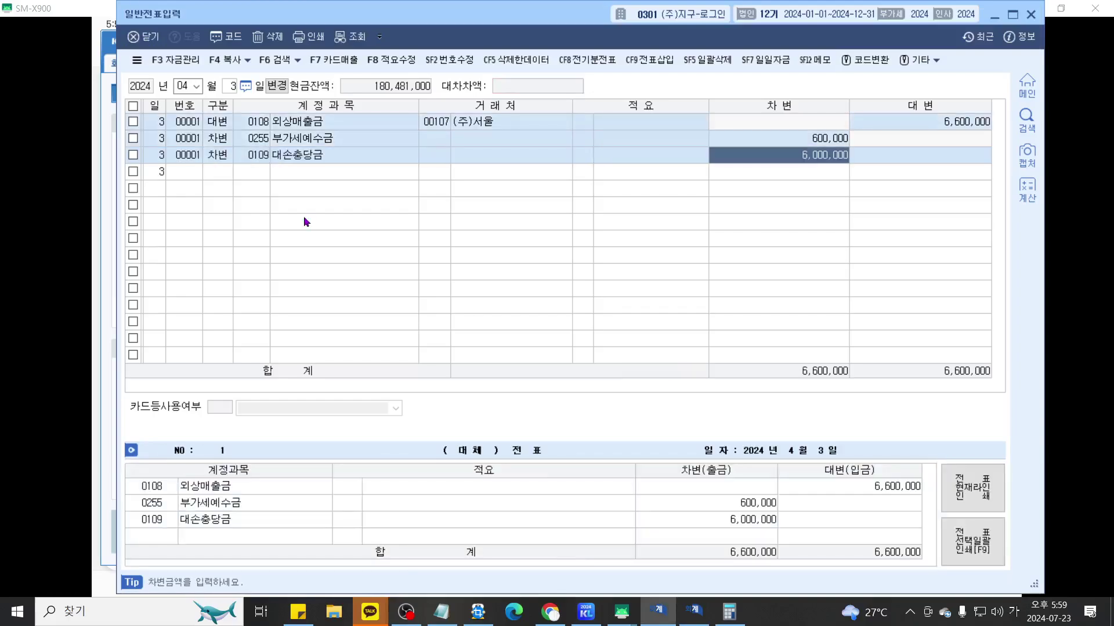
text(5)
key(BackSpace)
text(6)
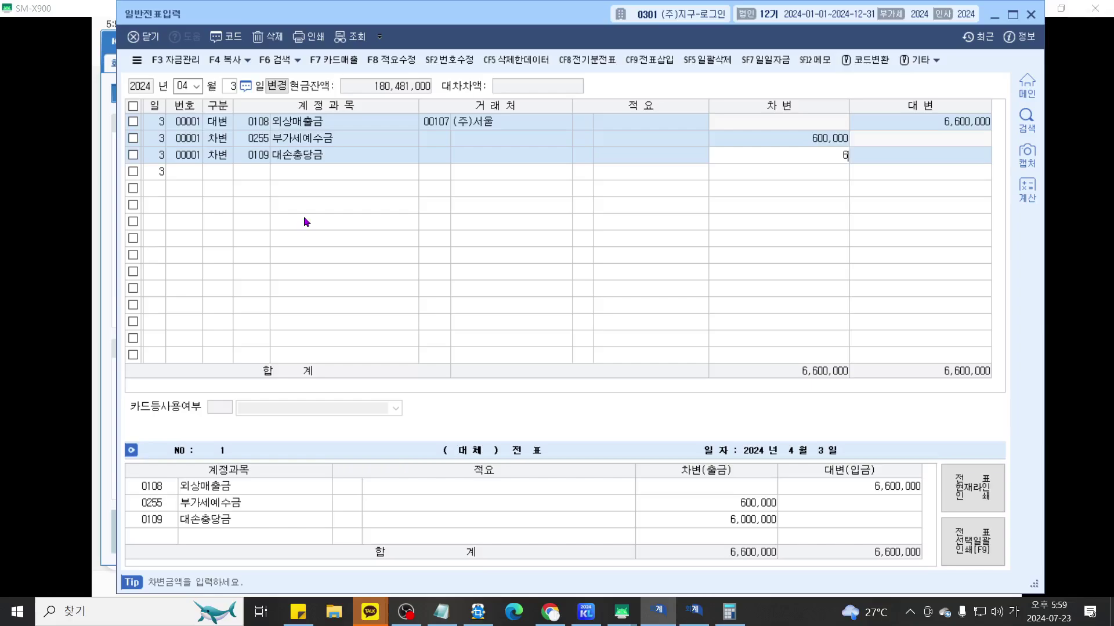
text(30)
key(plus)
key(Return)
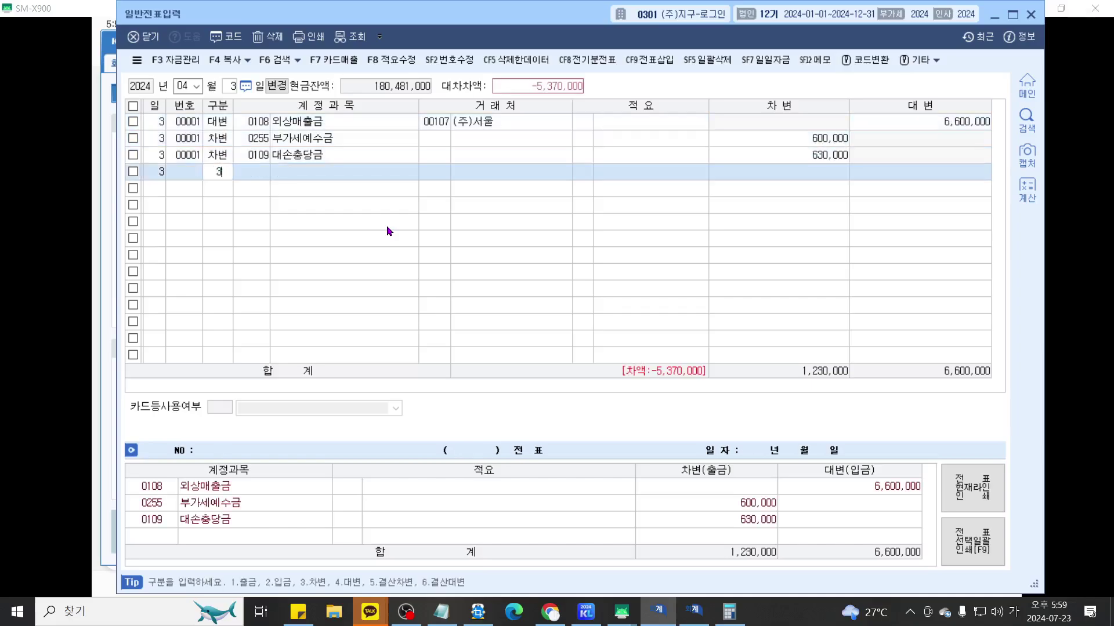
Step: Add a 차변 line for 대손상각비 (0835) for the remaining 5,370,000 and mark its 구분 cell in the annotation view
text(3835)
key(Return)
key(ctrl+F12)
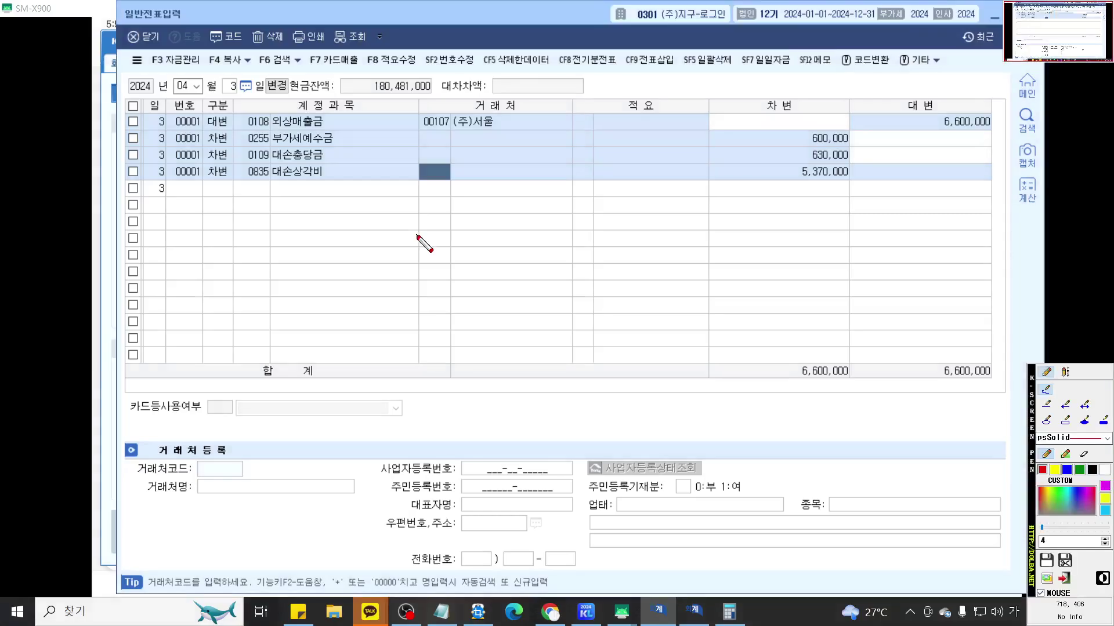
scroll(416, 234, up, 2)
drag(417, 234, 397, 312)
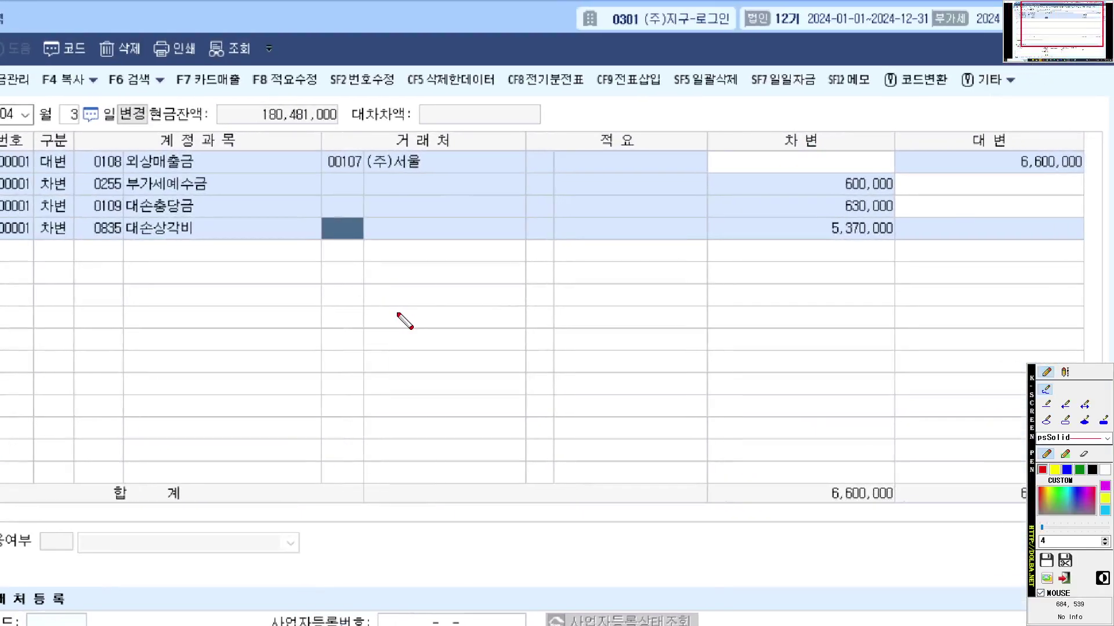
mouse_move(40, 235)
mouse_down()
mouse_move(881, 239)
mouse_move(899, 204)
mouse_move(898, 192)
mouse_move(35, 184)
mouse_move(27, 235)
mouse_up()
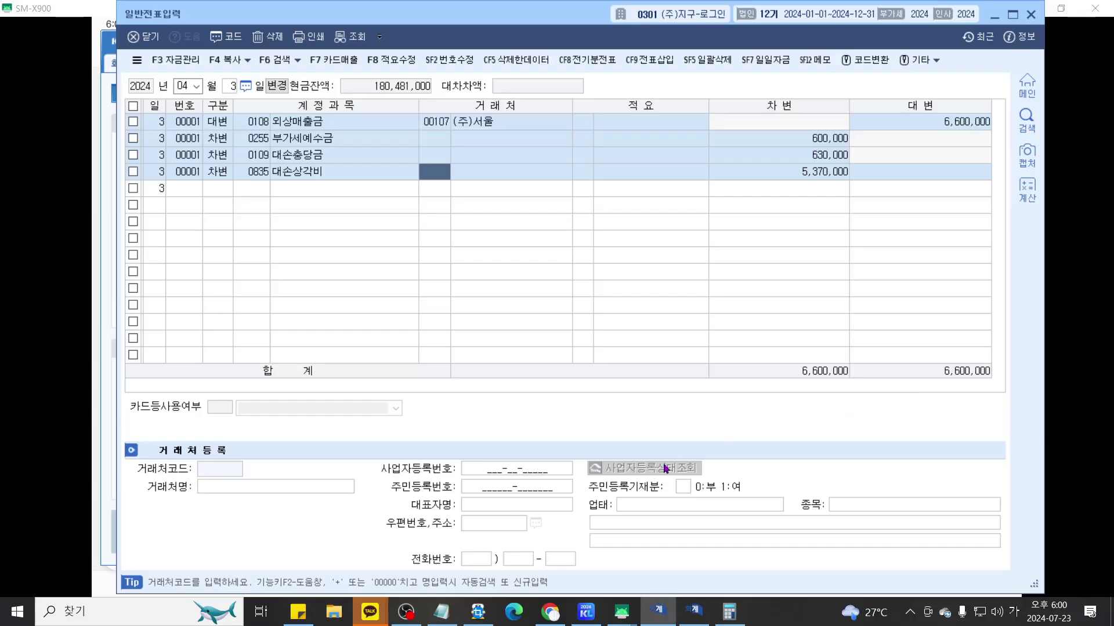
Step: Go to problem [13] on the tablet's sheet and display the 4월 7일 entries in 일반전표입력
click(621, 611)
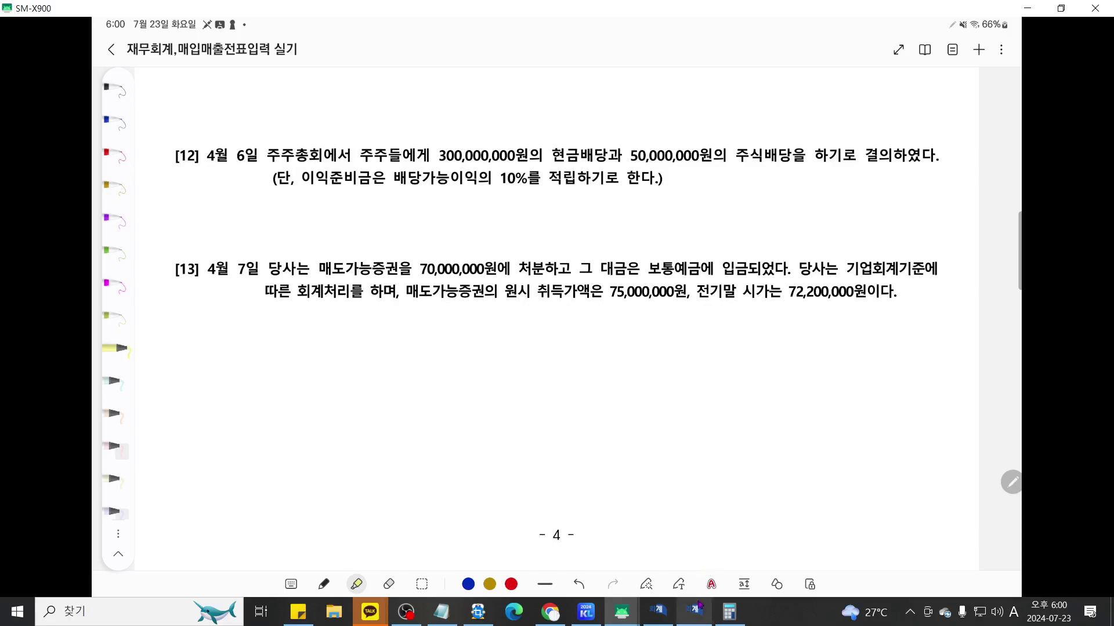
click(663, 611)
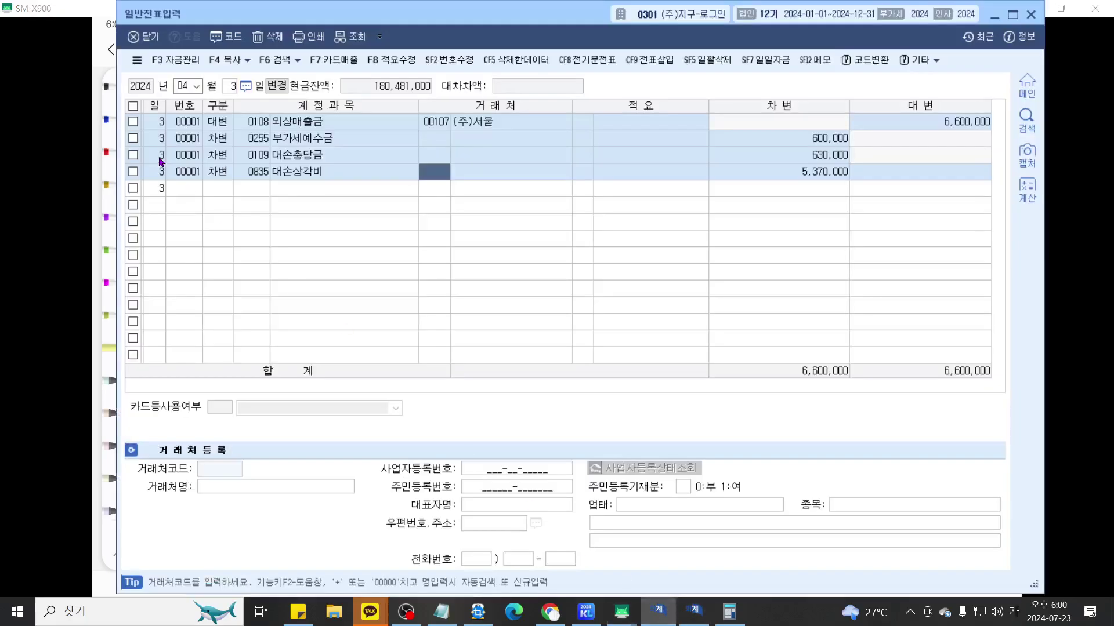
click(229, 86)
text(7)
key(Return)
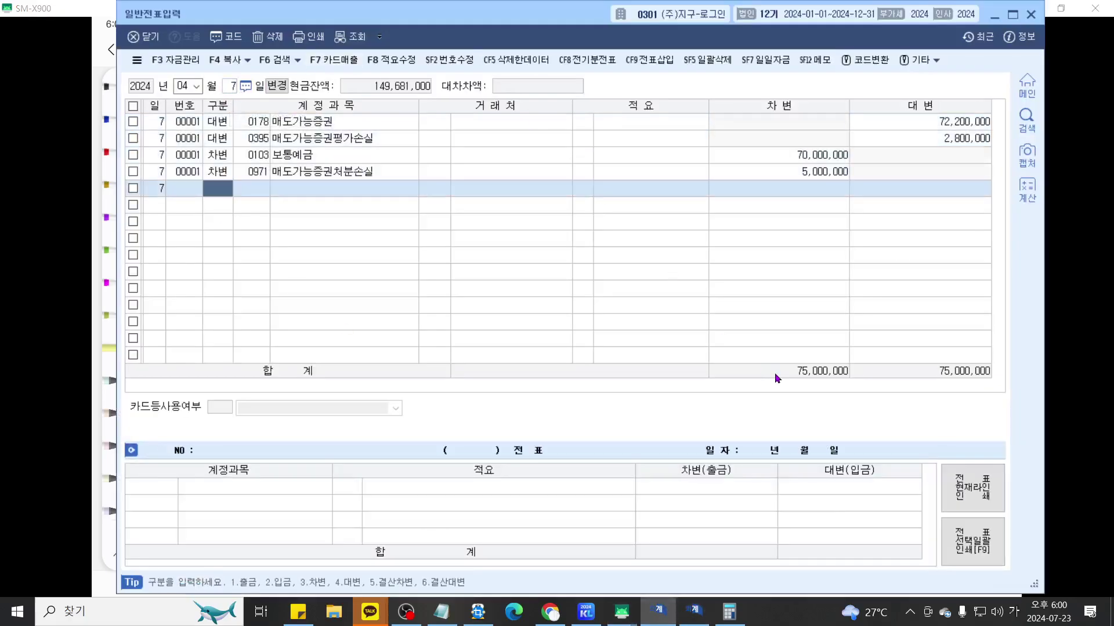
Step: Underline 매도가능증권처분손실 and 매도가능증권평가손실 in red, 보통예금 and 매도가능증권 in black, and exit the annotation view
scroll(651, 291, up, 2)
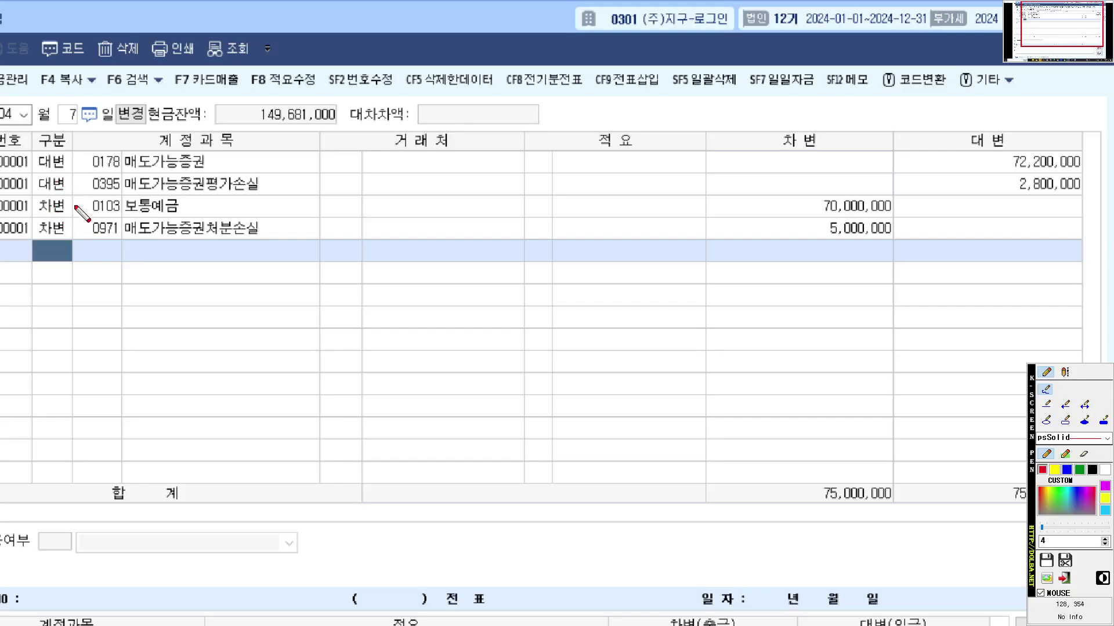
drag(34, 239, 893, 239)
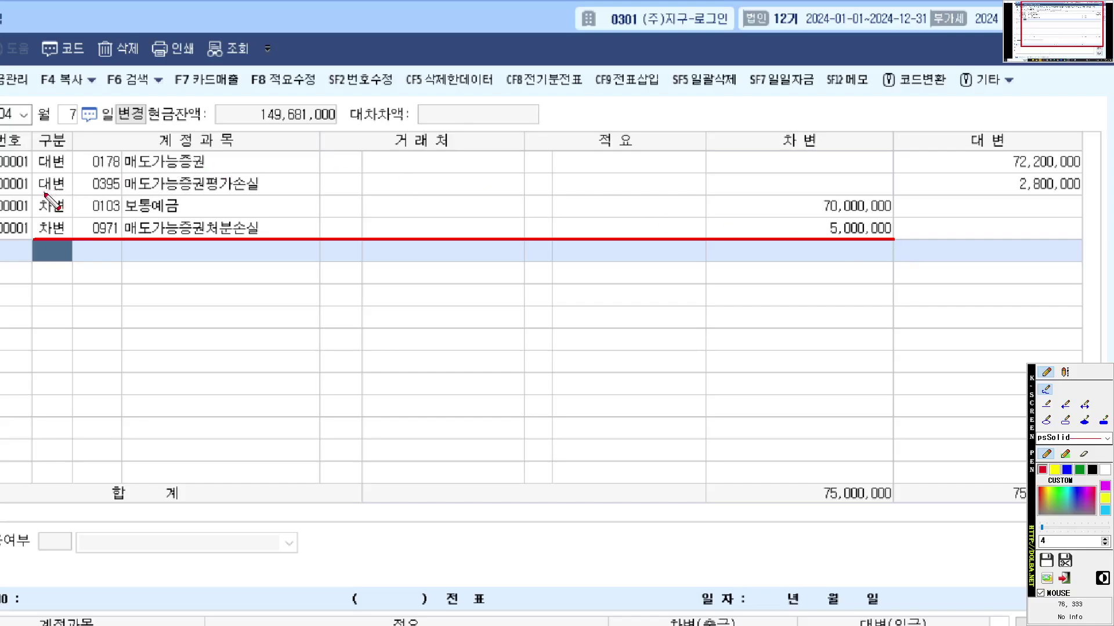
mouse_move(45, 192)
mouse_down()
mouse_move(967, 232)
mouse_move(1103, 193)
mouse_up()
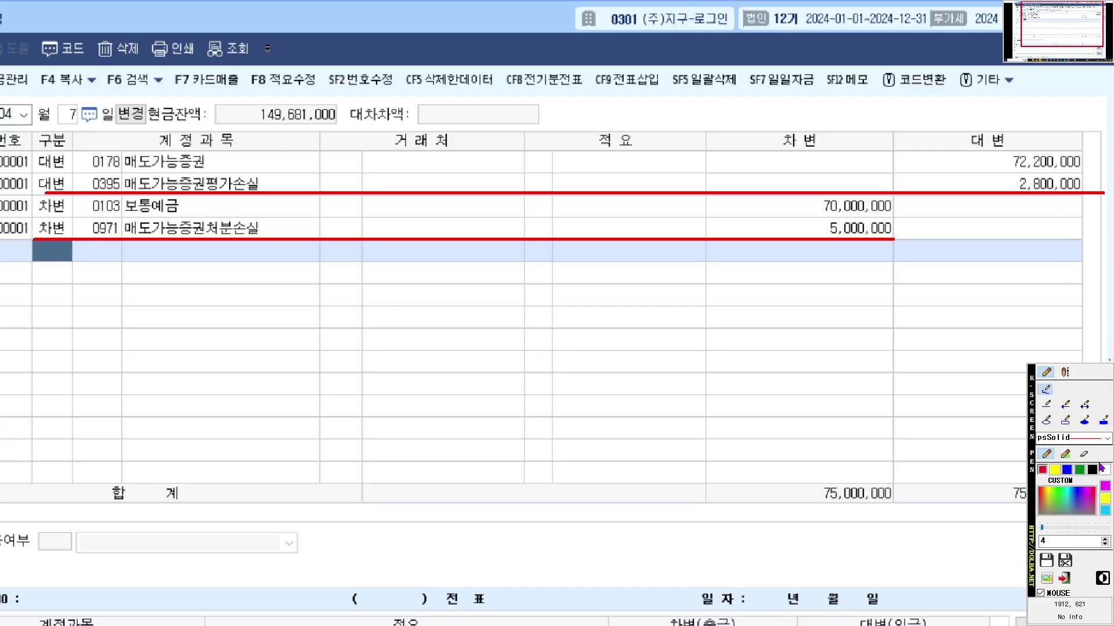
mouse_move(50, 214)
mouse_down()
mouse_move(310, 236)
mouse_move(919, 215)
mouse_up()
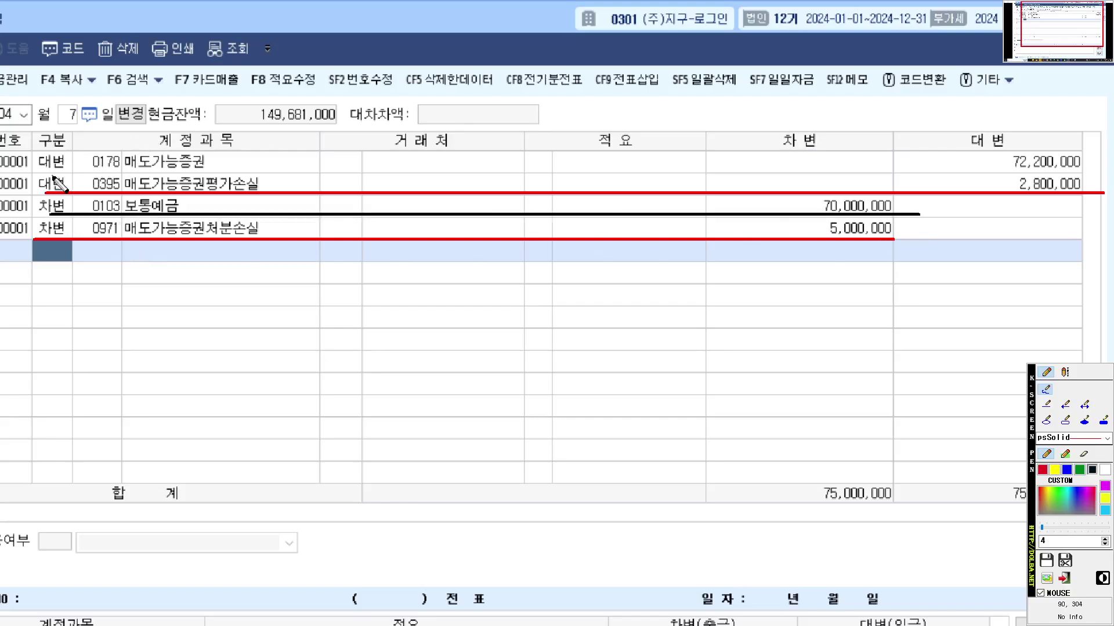
drag(52, 177, 1113, 177)
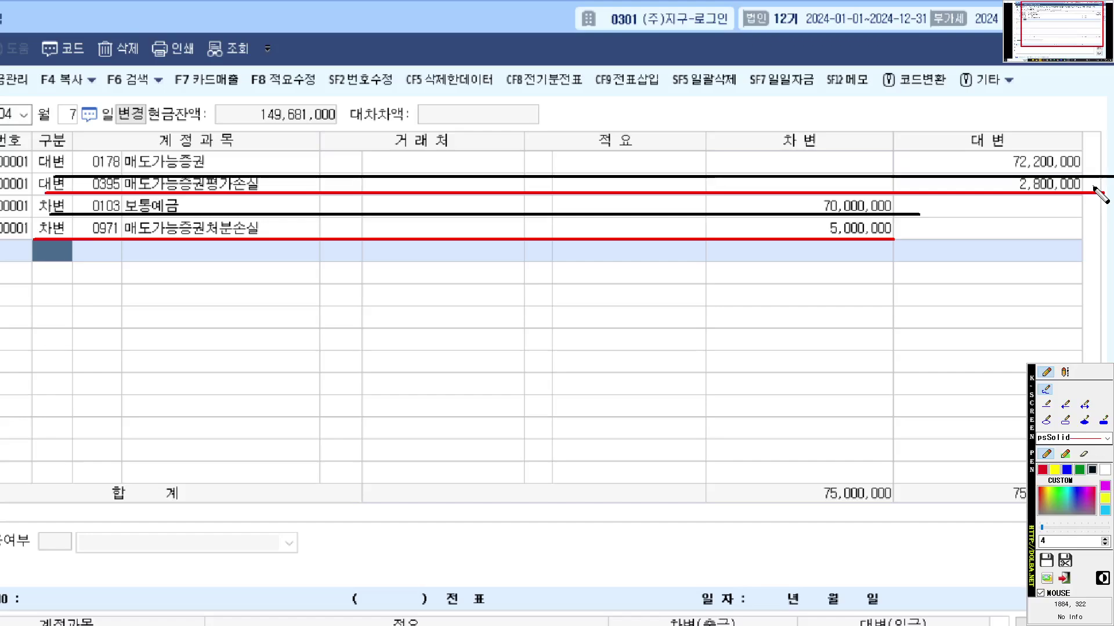
key(Escape)
Step: Go to problem [21] on the tablet's sheet, draw a black arrow from its number and handwrite P309 beside it
click(623, 611)
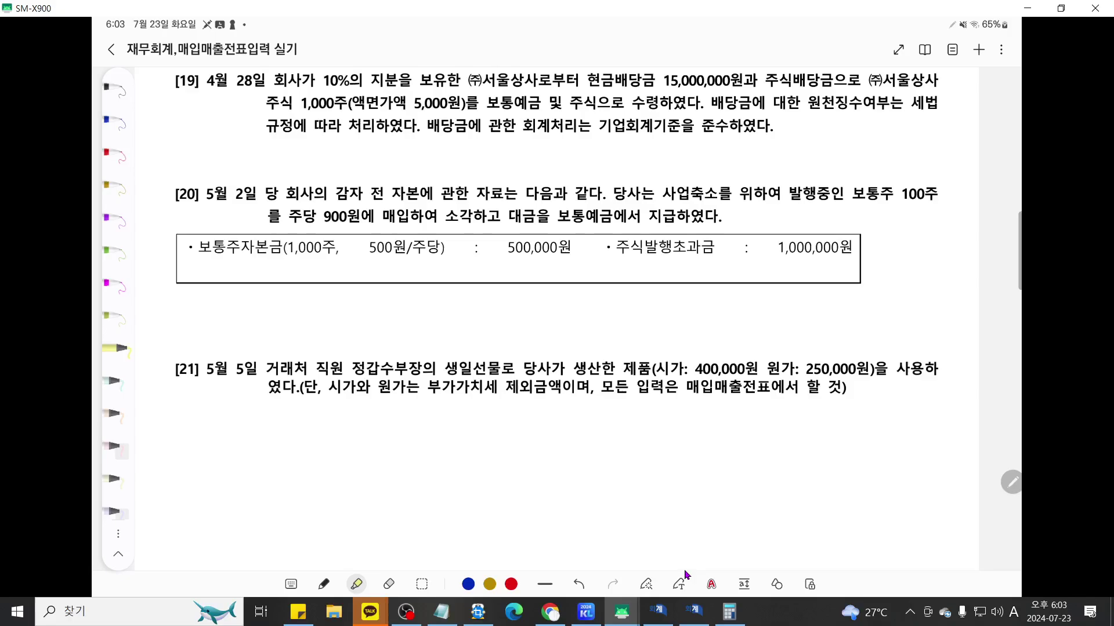
click(324, 584)
drag(182, 364, 200, 352)
mouse_move(207, 335)
mouse_down()
mouse_move(207, 352)
mouse_move(235, 351)
mouse_up()
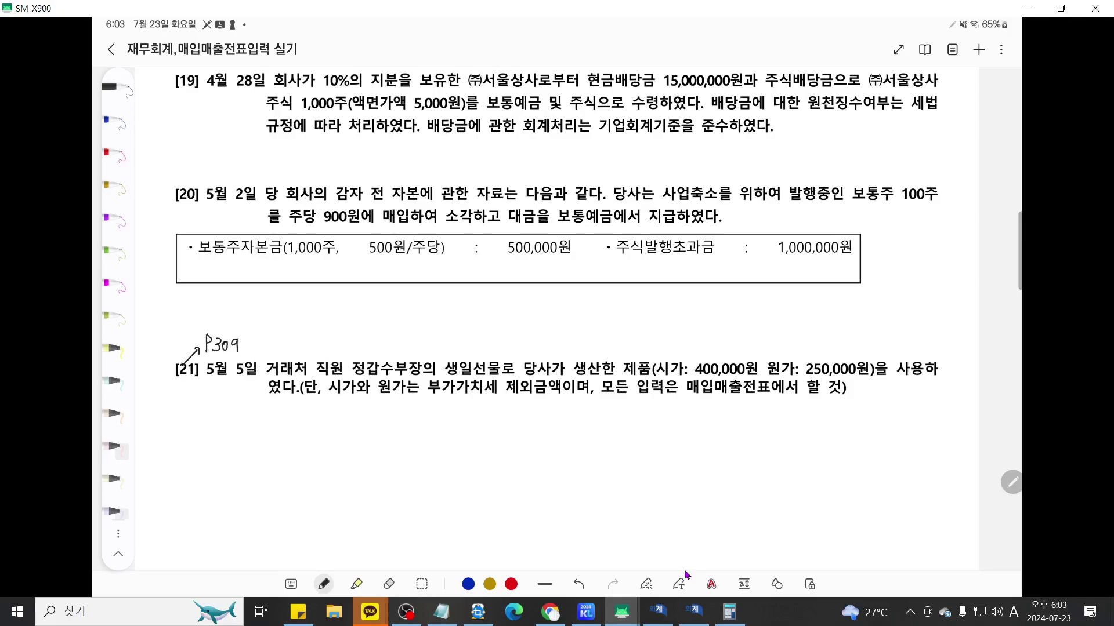
Step: Switch to 매입매출전표입력 and display the 5월 5일 entries for problem [21]
scroll(580, 319, up, 3)
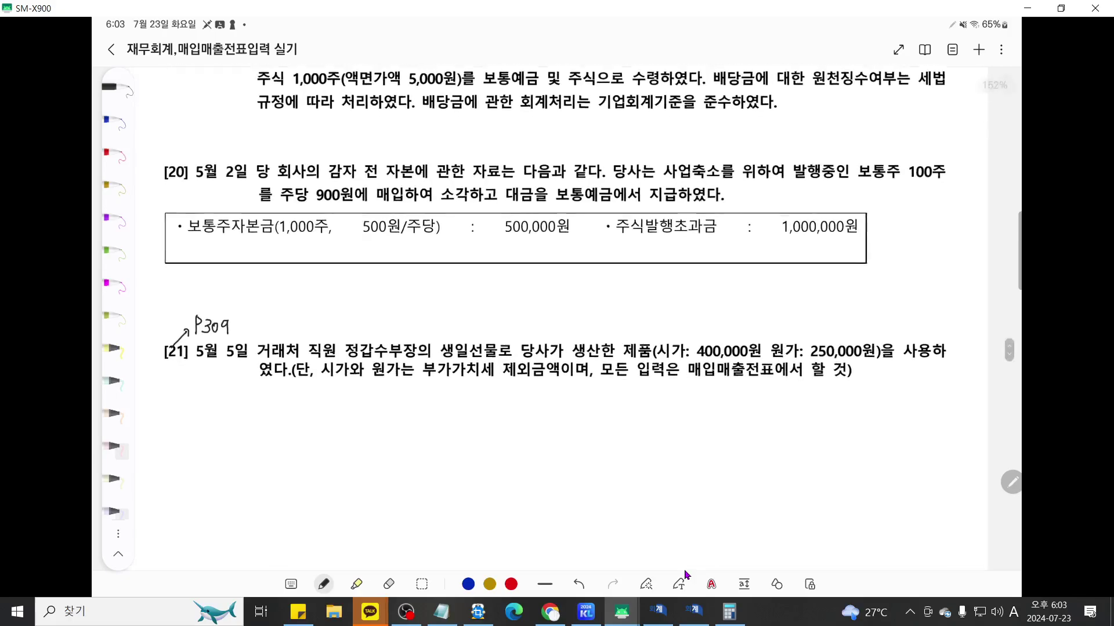
scroll(556, 319, down, 3)
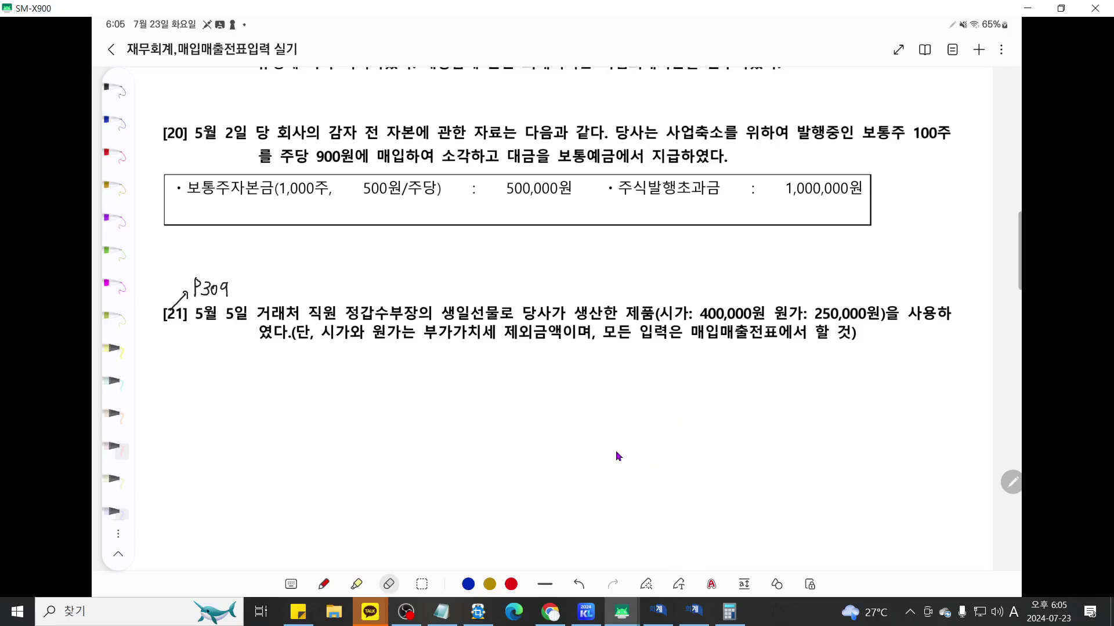
click(694, 610)
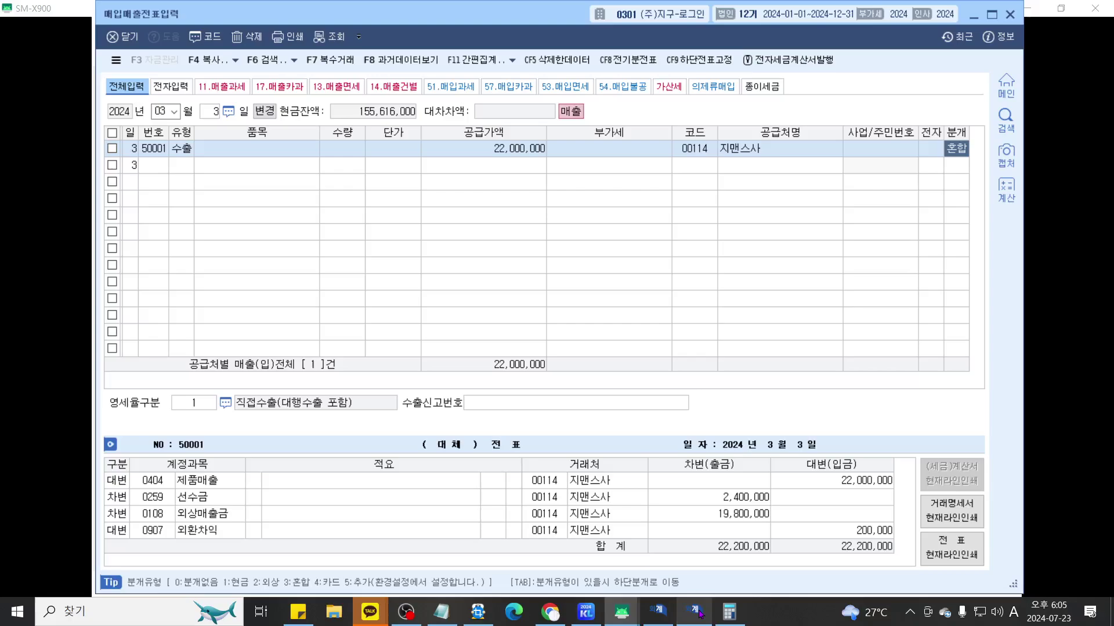
click(183, 113)
key(BackSpace)
text(5)
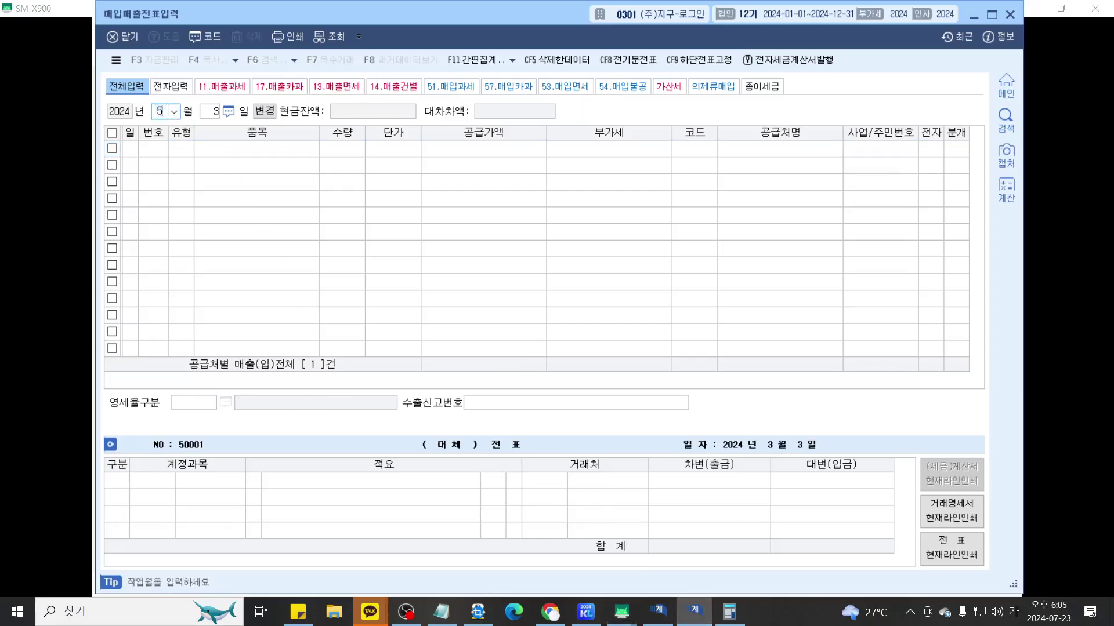
key(Return)
text(5)
key(Return)
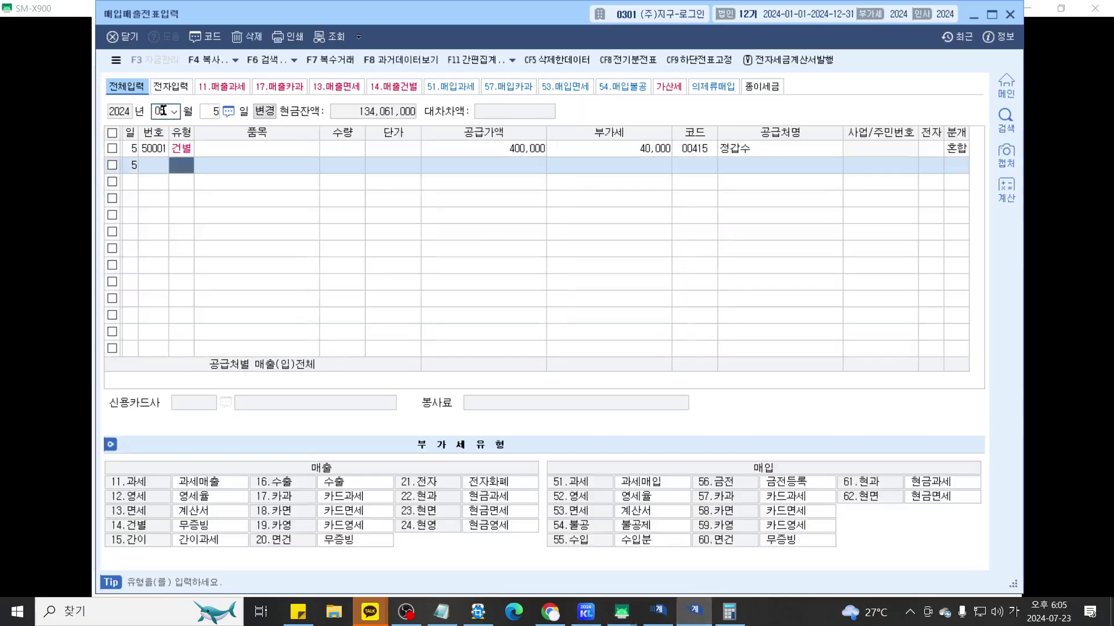
Step: Underline the 건별 type in red on the 5월 5일 line in the annotation view, then underline the 공급처 code and name and undo that underline
key(ctrl+2)
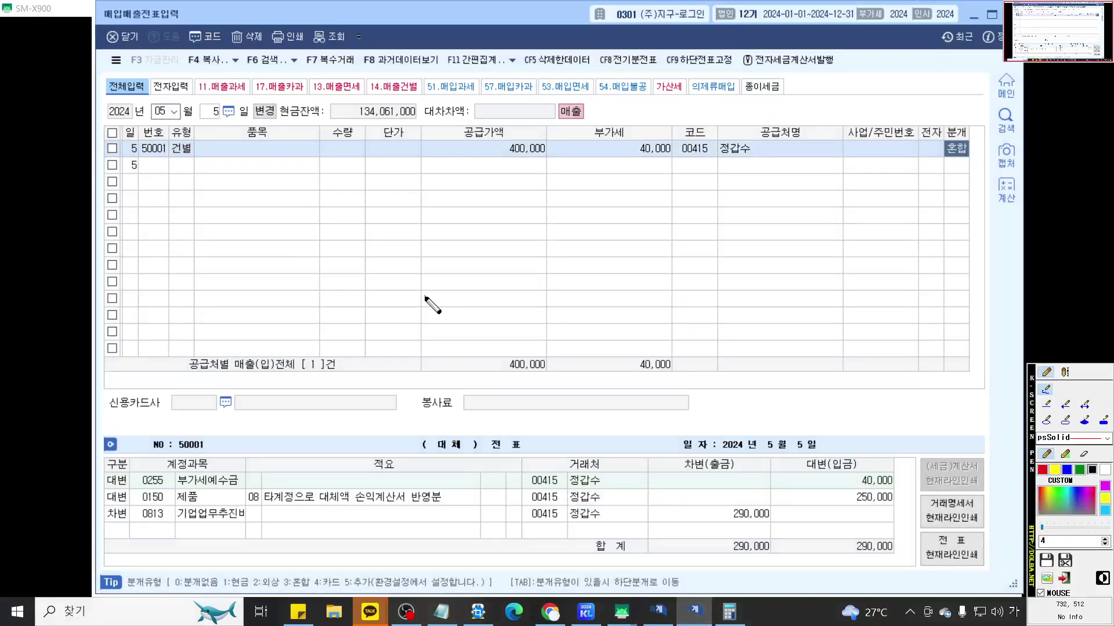
scroll(433, 304, up, 2)
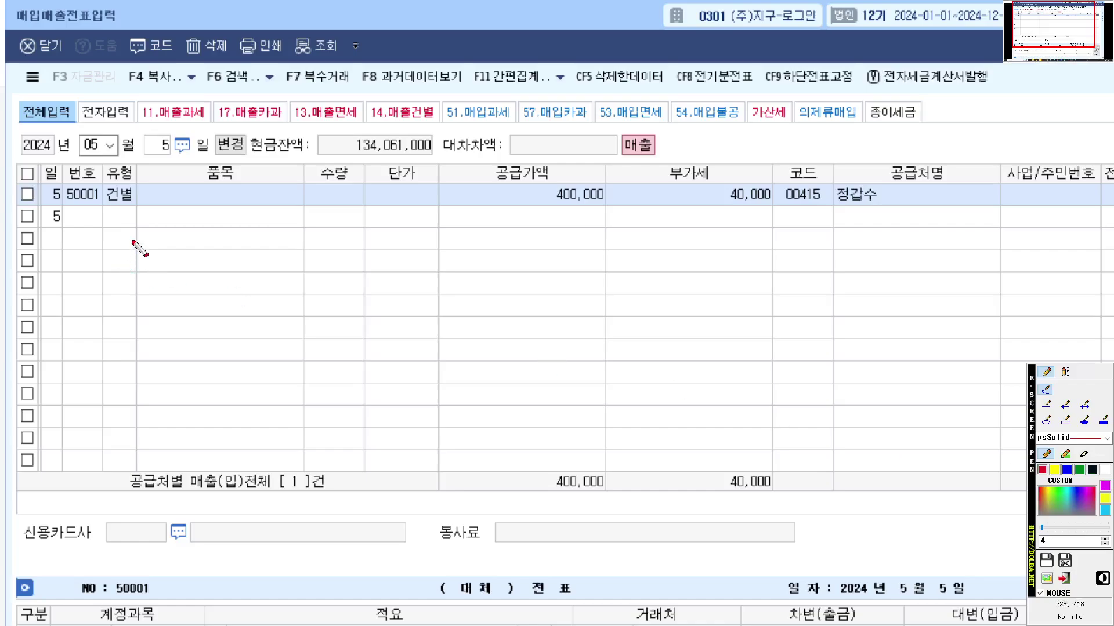
drag(100, 203, 156, 203)
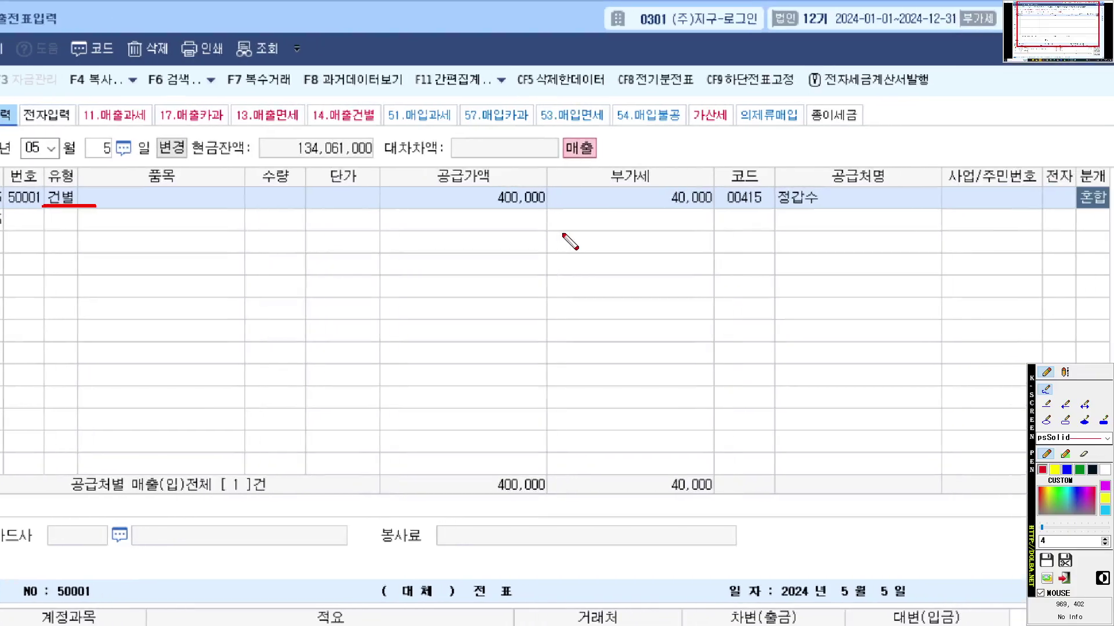
drag(780, 201, 999, 201)
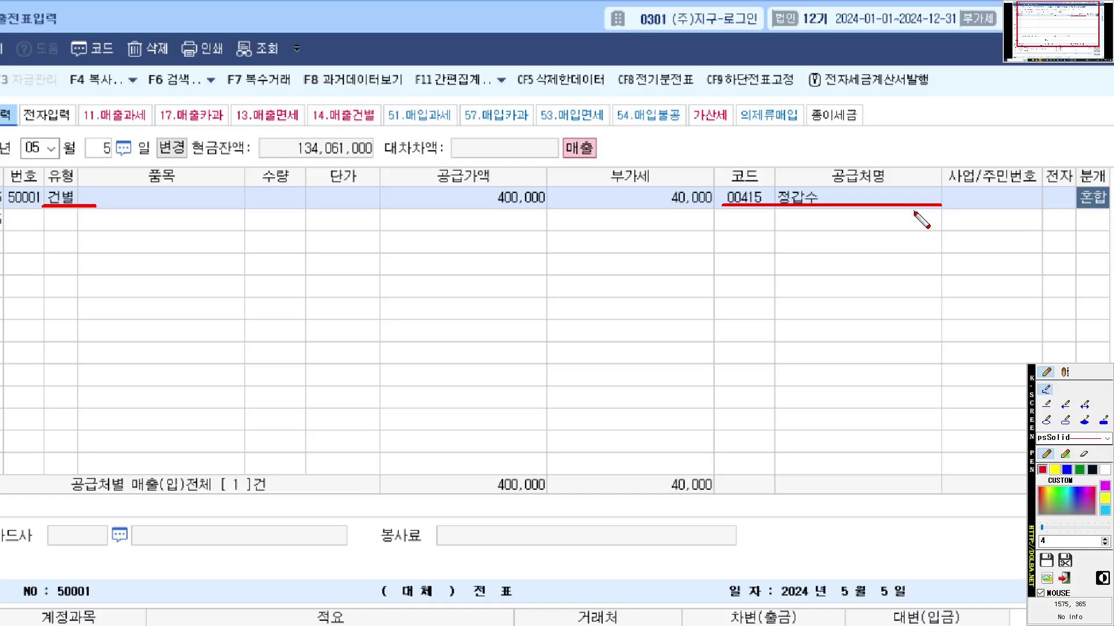
key(ctrl+z)
Step: Underline the 부가세예수금 and 제품 대변 lines of the journal entry in red, and exit the annotation view
drag(795, 363, 812, 274)
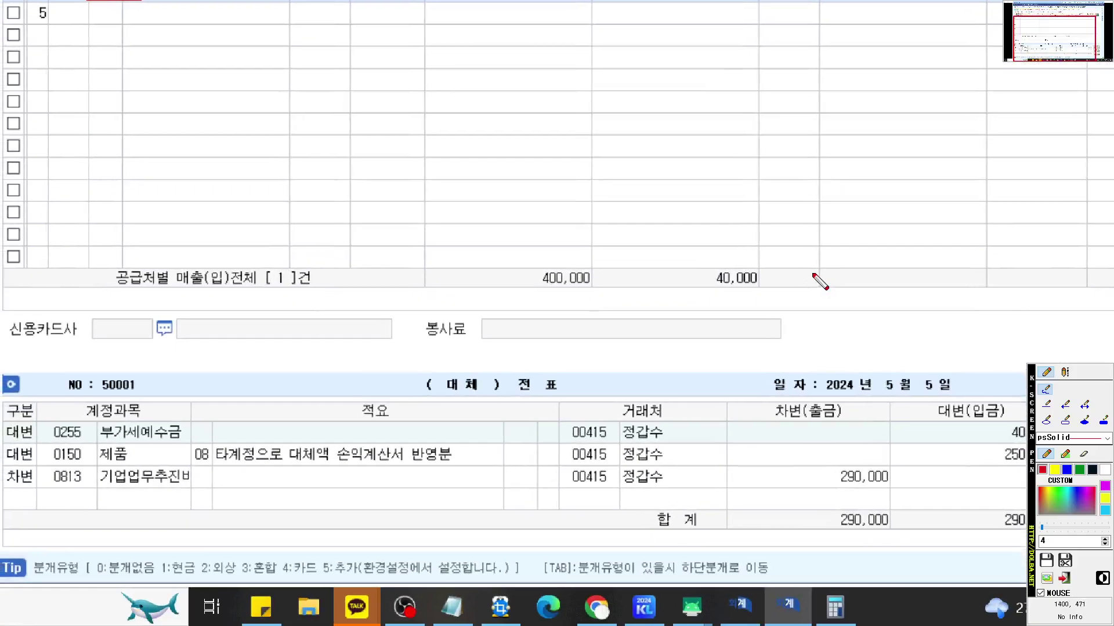
scroll(814, 276, down, 2)
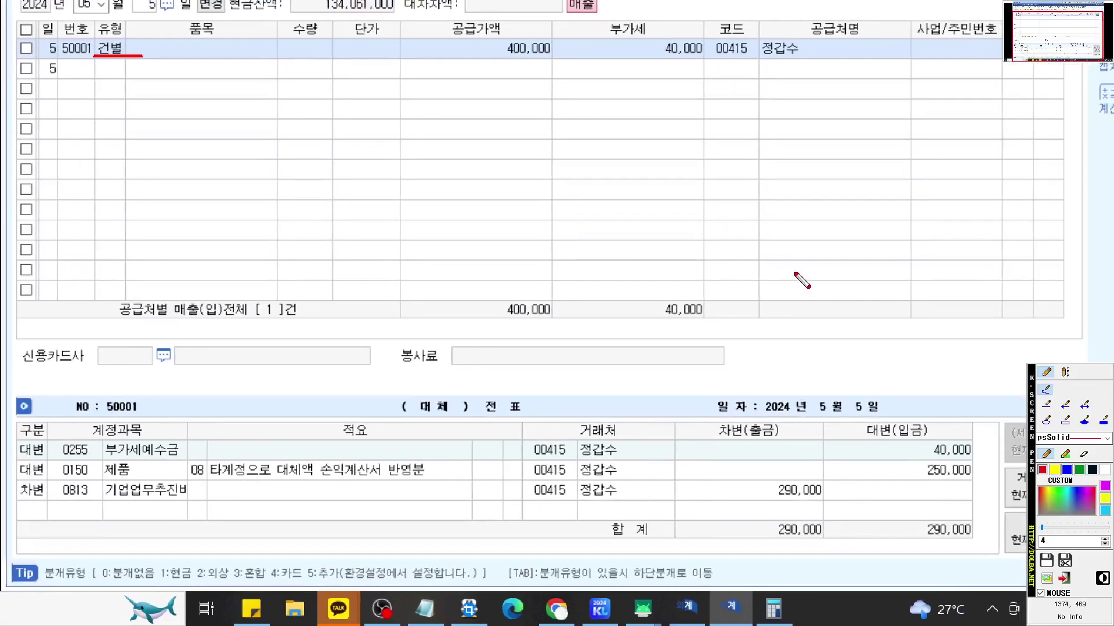
drag(21, 459, 969, 459)
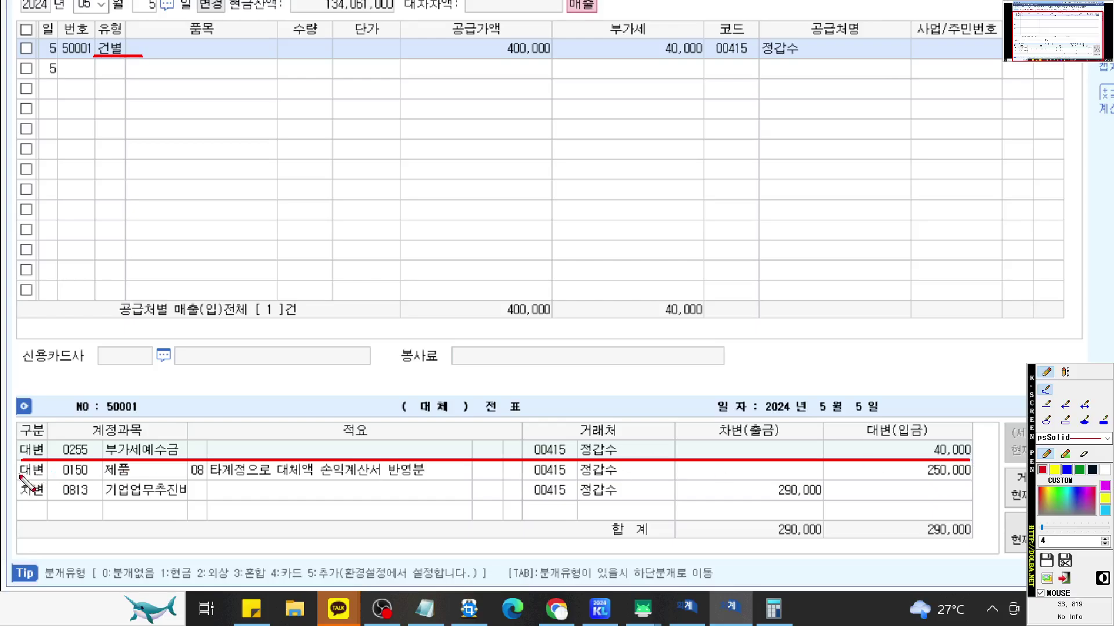
drag(19, 476, 1001, 476)
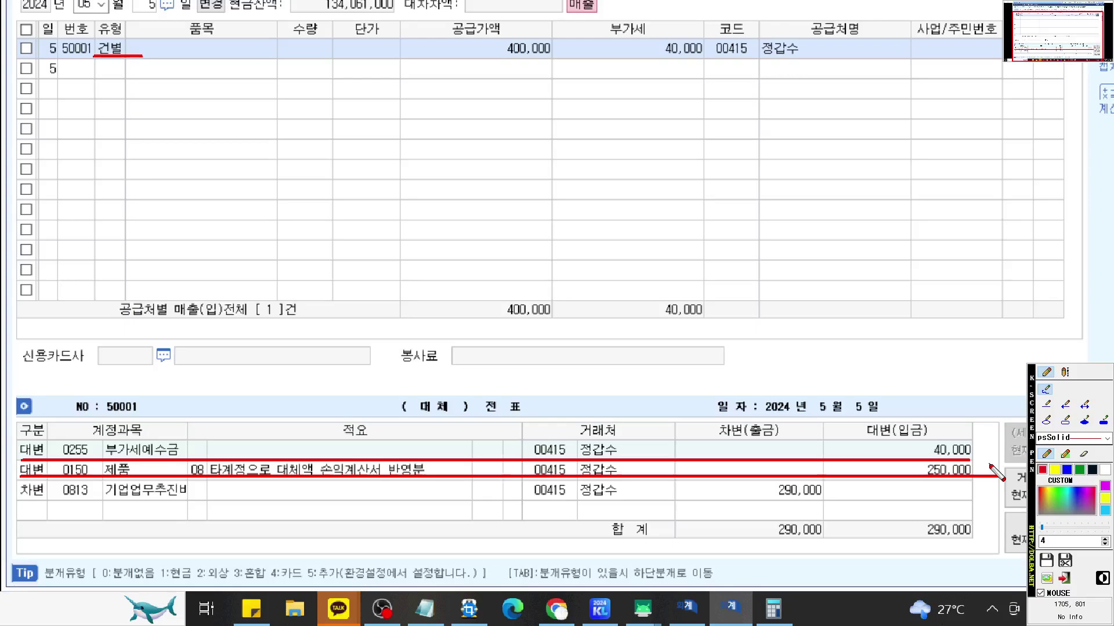
key(Escape)
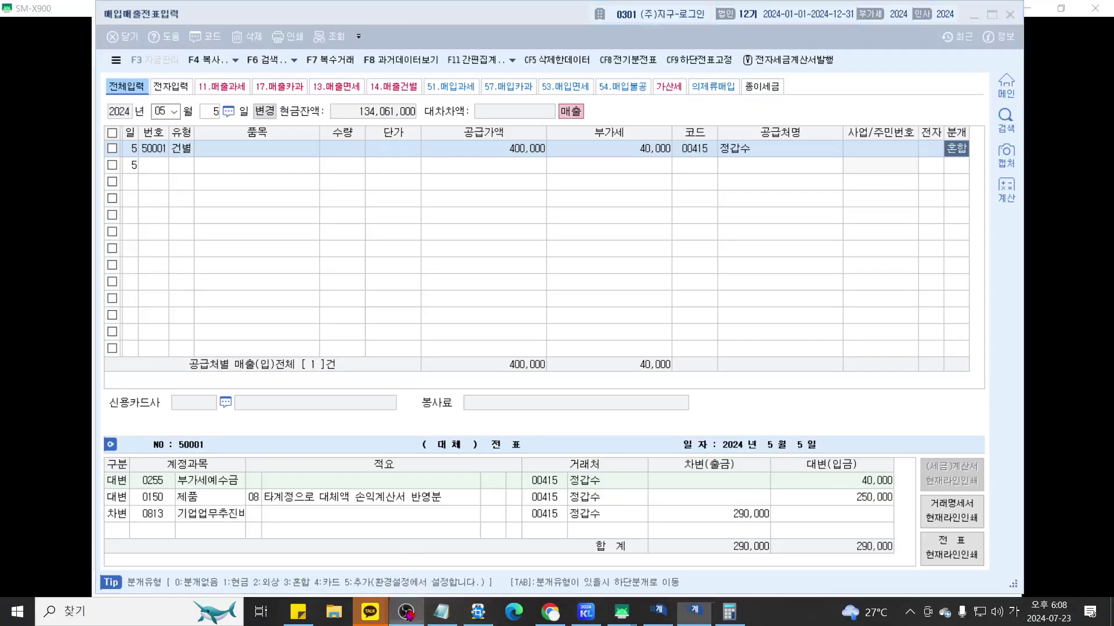